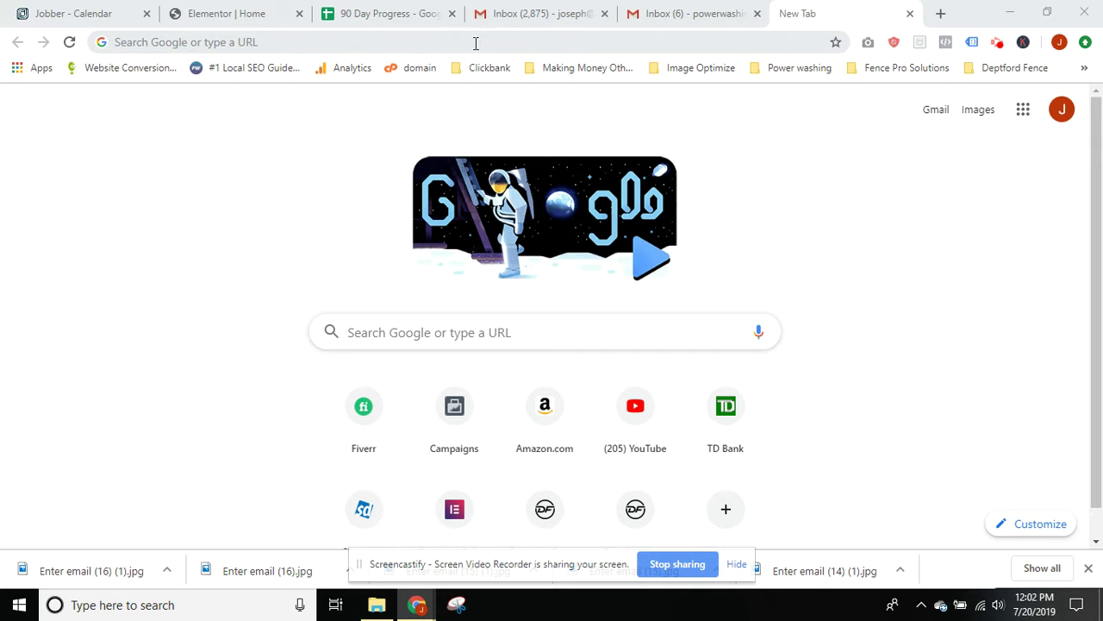
Go to craigslist and log out of the current account from the account page
{"action": "left_click", "coordinate": [475, 43]}
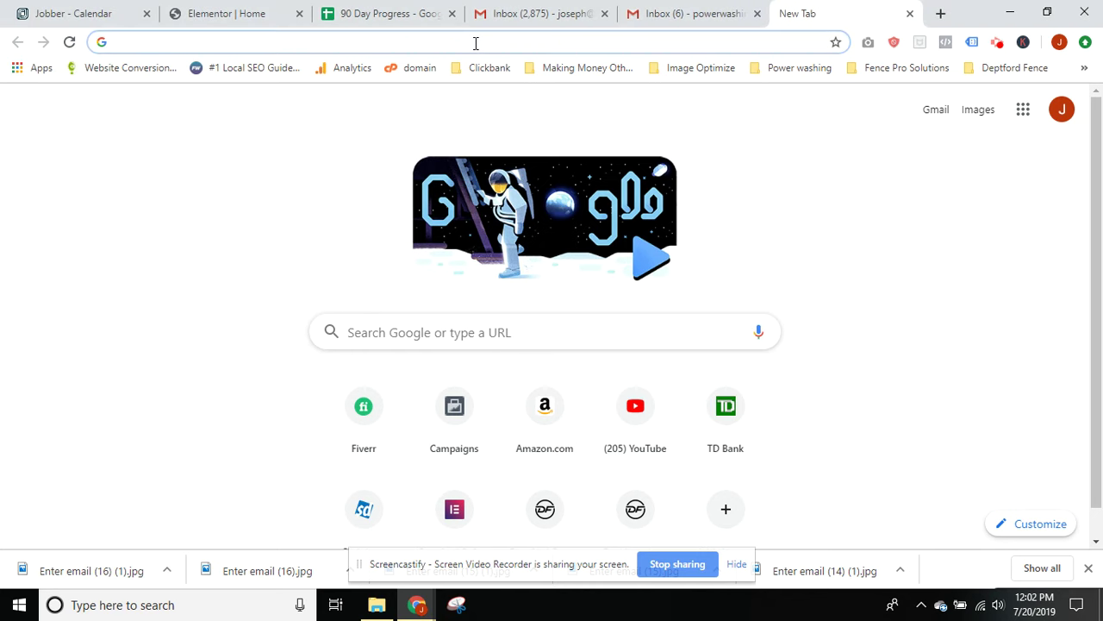
{"action": "type", "text": "cra"}
{"action": "key", "text": "Return"}
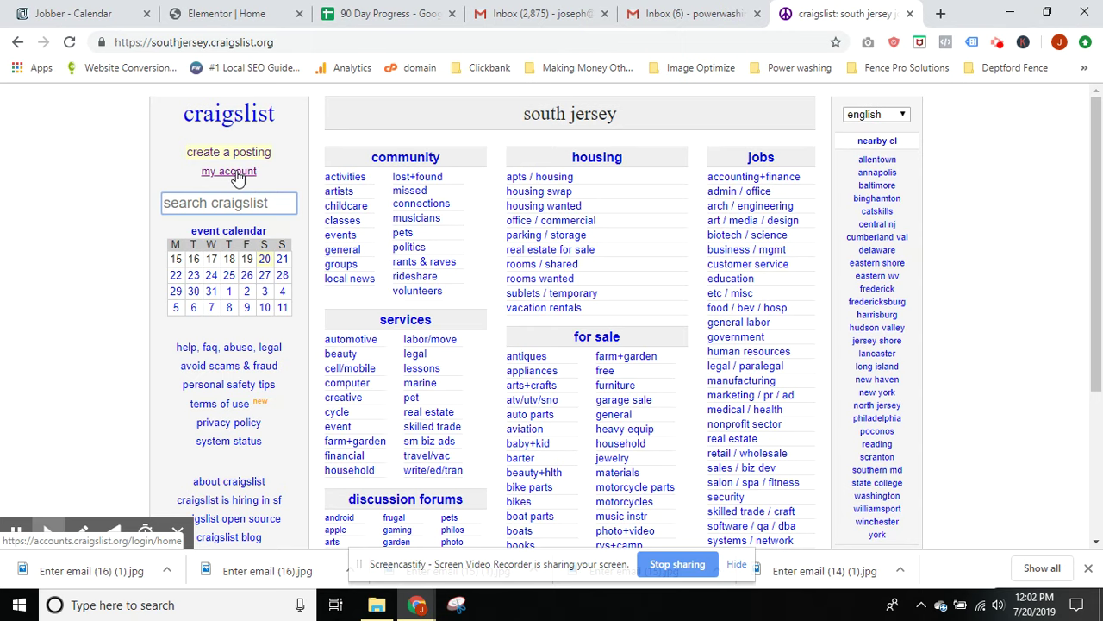
{"action": "left_click", "coordinate": [242, 173]}
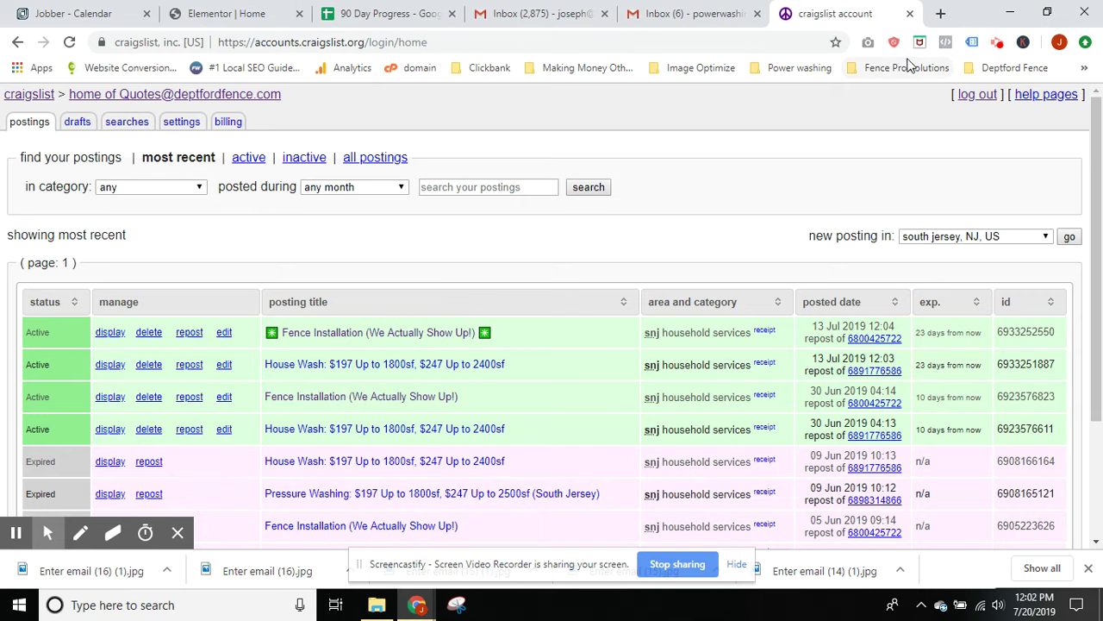
{"action": "left_click", "coordinate": [977, 94]}
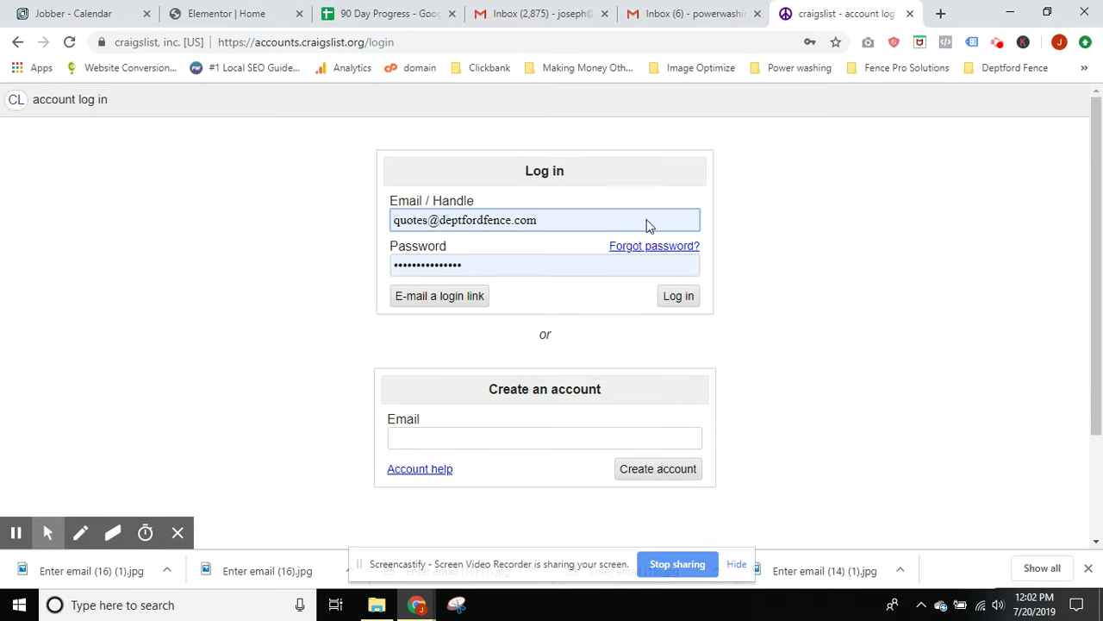
Create a new Craigslist account with the new business e-mail address
{"action": "left_click", "coordinate": [487, 402]}
{"action": "left_click_drag", "start_coordinate": [487, 403], "coordinate": [586, 394]}
{"action": "left_click", "coordinate": [476, 439]}
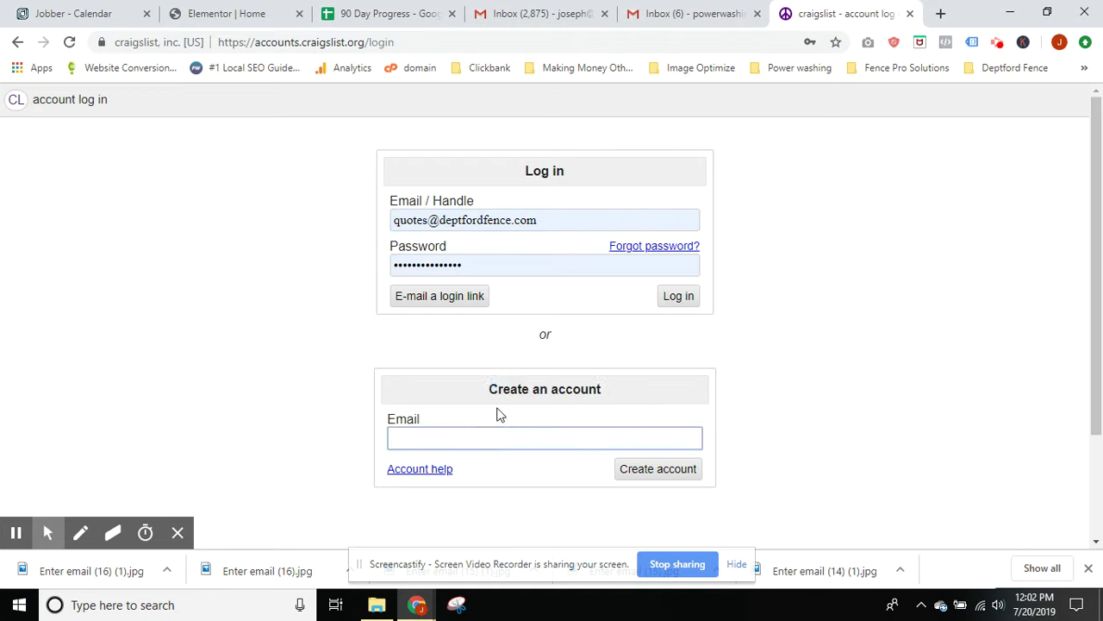
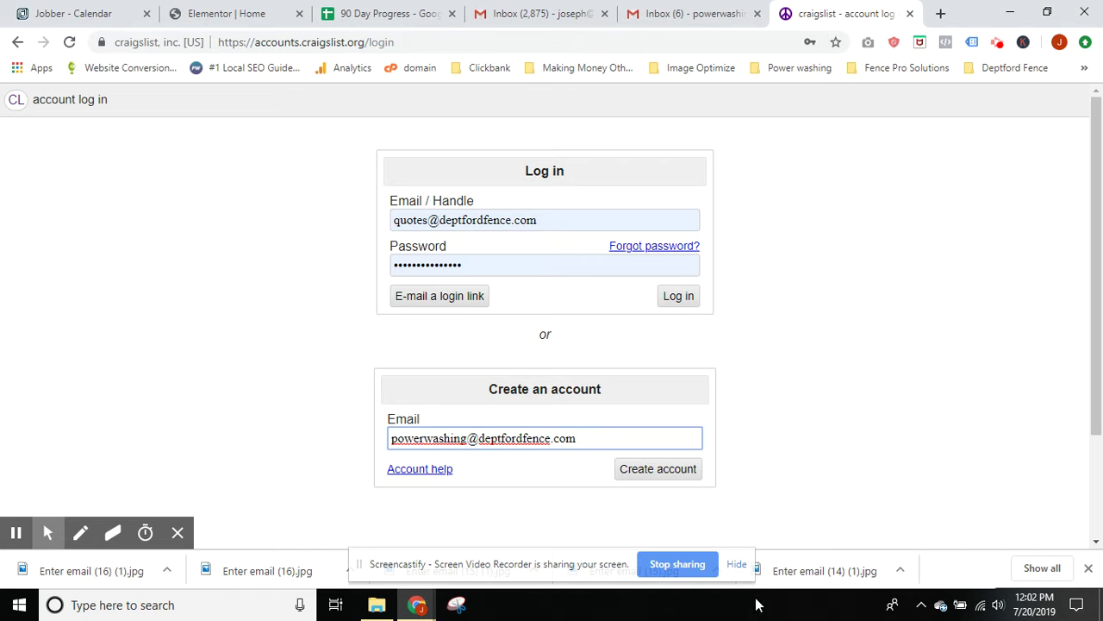
{"action": "left_click", "coordinate": [641, 476]}
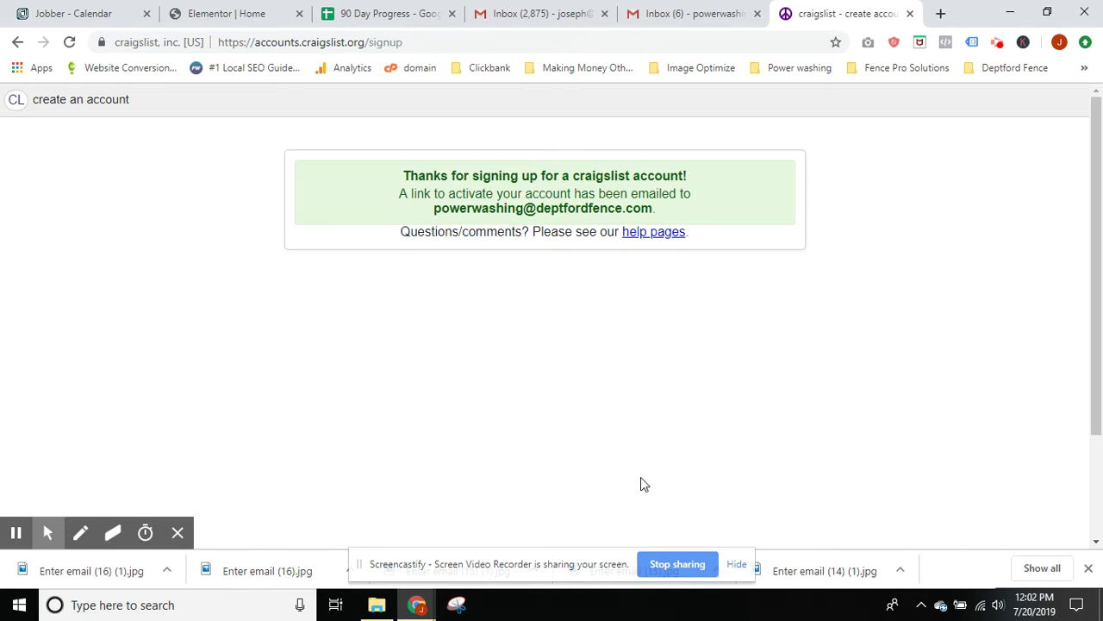
Open the new Craigslist account e-mail in the business Gmail inbox and follow its activation link
{"action": "left_click_drag", "start_coordinate": [431, 216], "coordinate": [681, 220]}
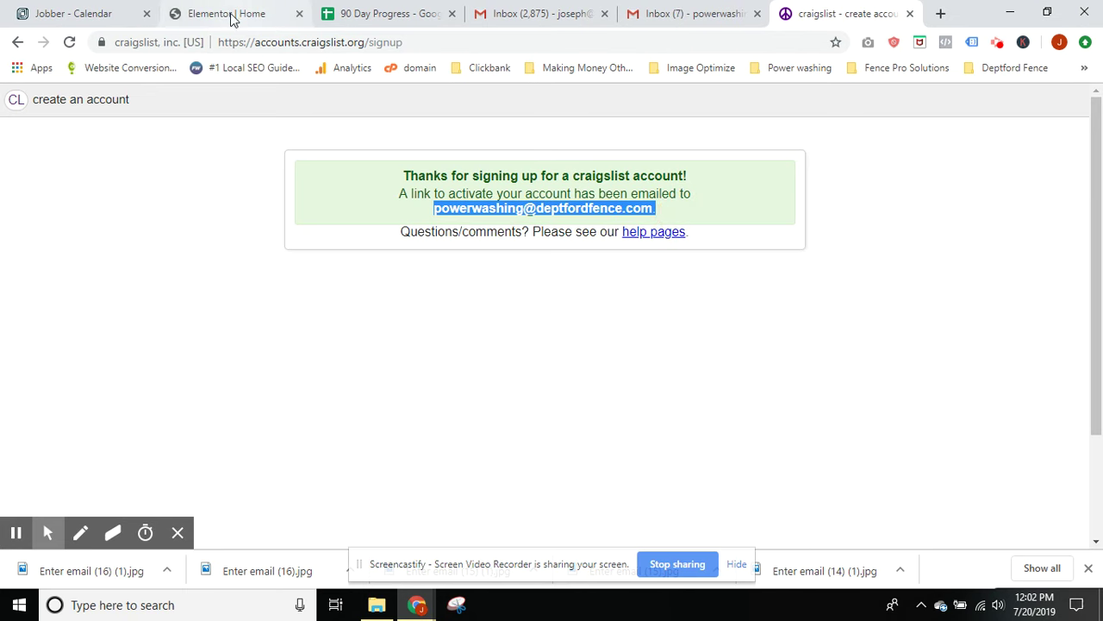
{"action": "left_click", "coordinate": [685, 13]}
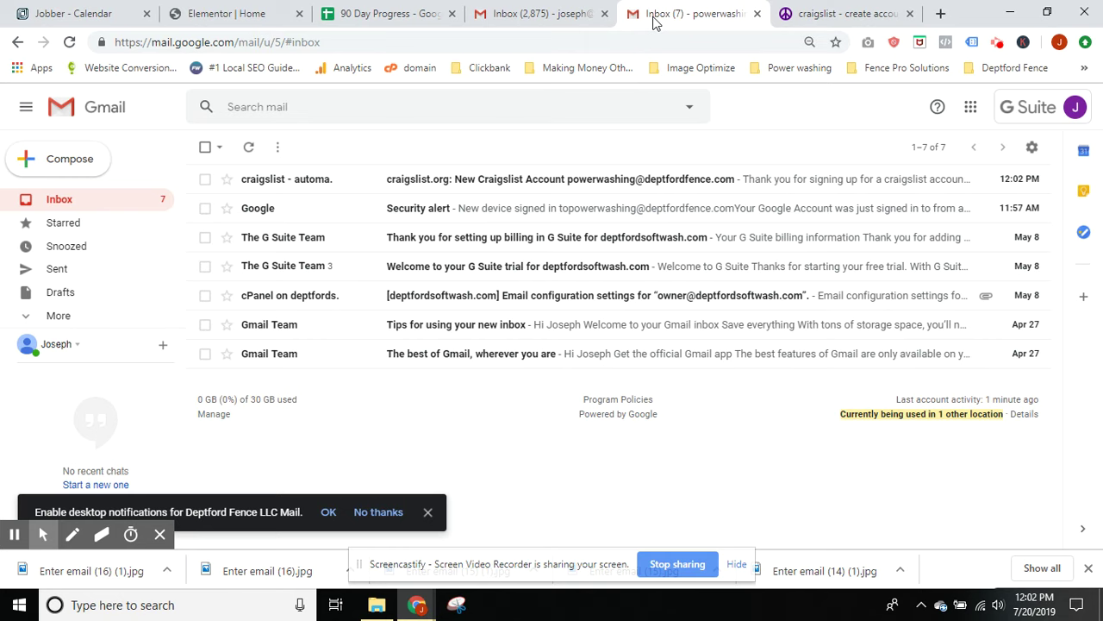
{"action": "left_click", "coordinate": [506, 179]}
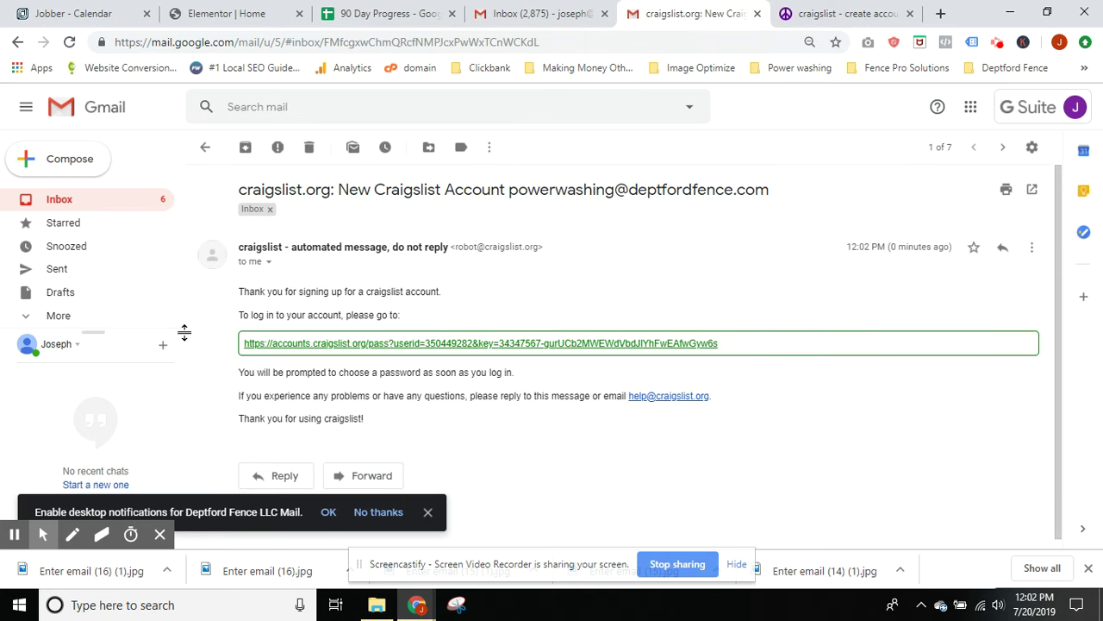
{"action": "left_click_drag", "start_coordinate": [214, 355], "coordinate": [707, 341]}
{"action": "left_click", "coordinate": [721, 369]}
{"action": "left_click", "coordinate": [643, 344]}
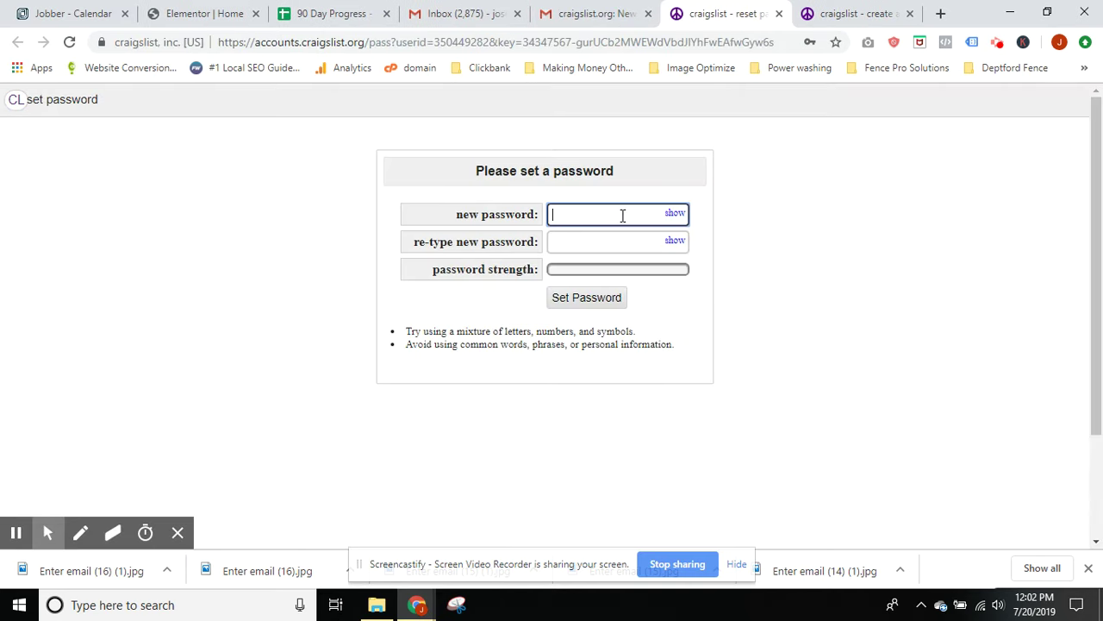
Set a browser-suggested strong password for the new account and update Chrome's saved password
{"action": "left_click", "coordinate": [622, 215]}
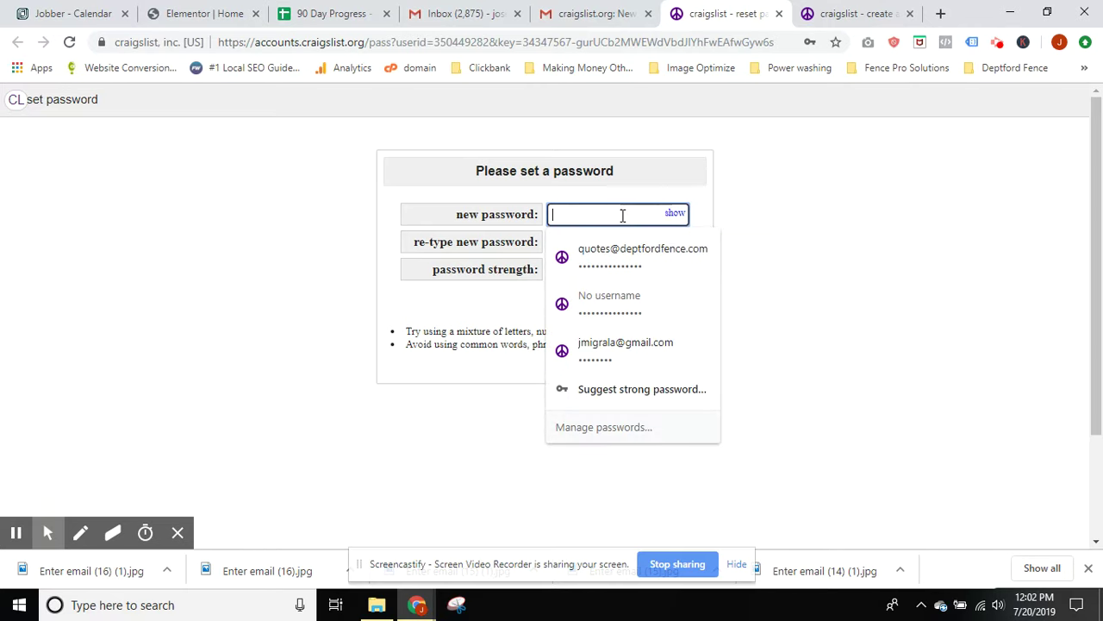
{"action": "left_click", "coordinate": [431, 212]}
{"action": "left_click", "coordinate": [586, 218]}
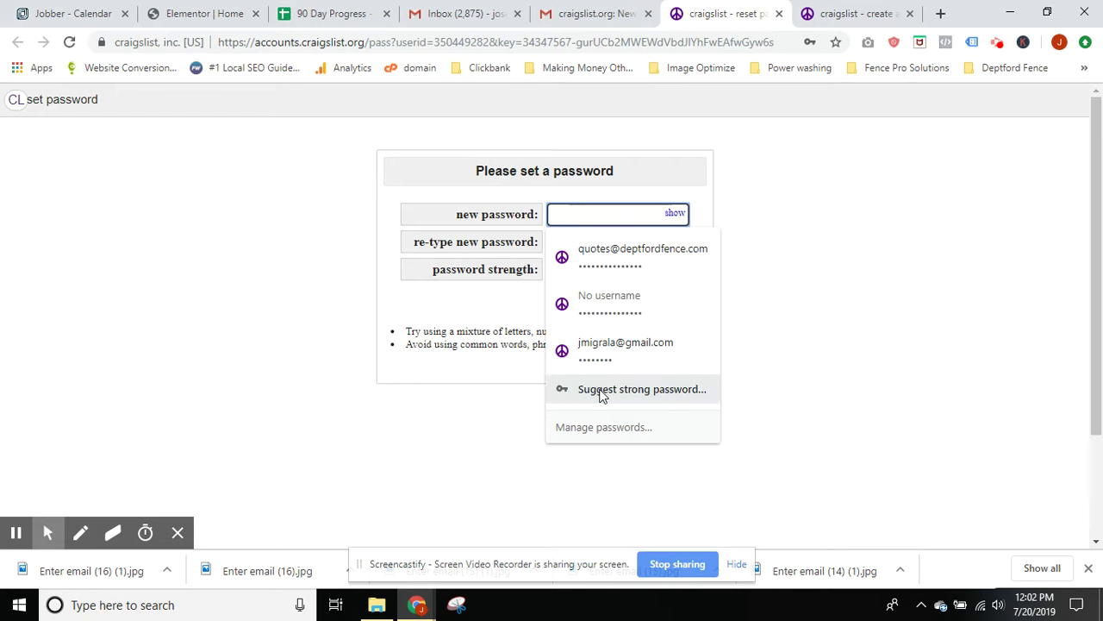
{"action": "left_click", "coordinate": [601, 392]}
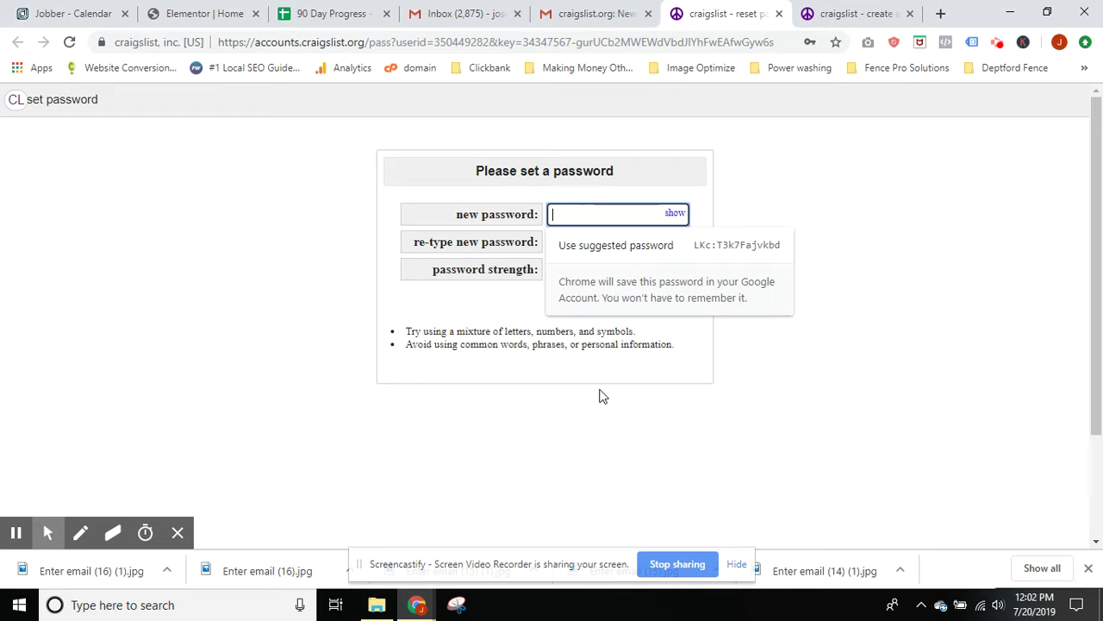
{"action": "left_click", "coordinate": [744, 249]}
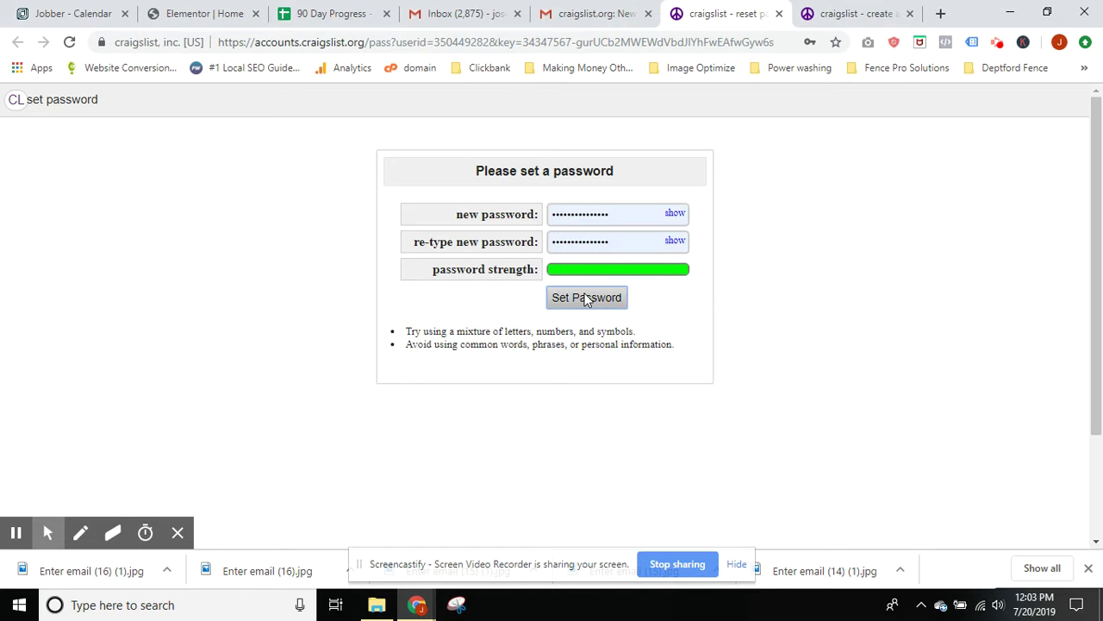
{"action": "left_click", "coordinate": [586, 298]}
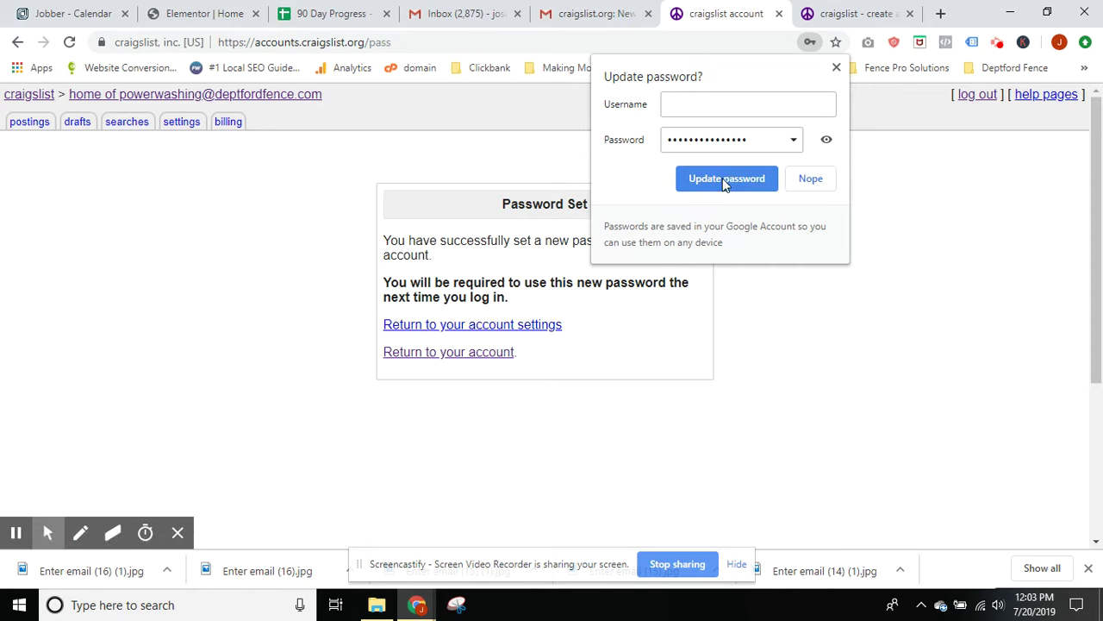
{"action": "left_click", "coordinate": [725, 180]}
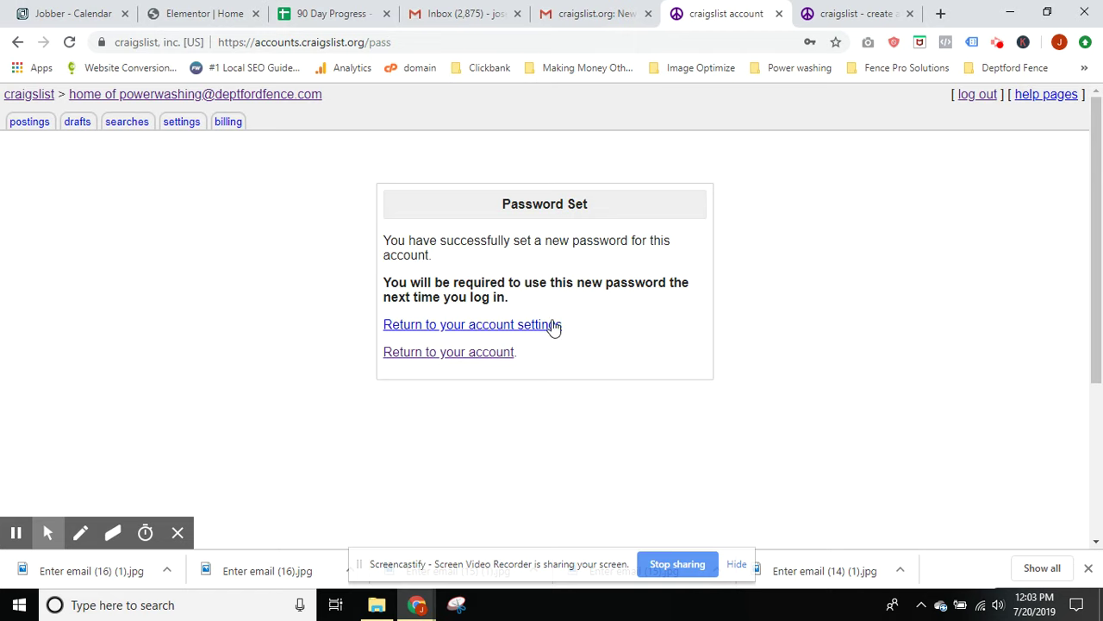
{"action": "left_click", "coordinate": [476, 355]}
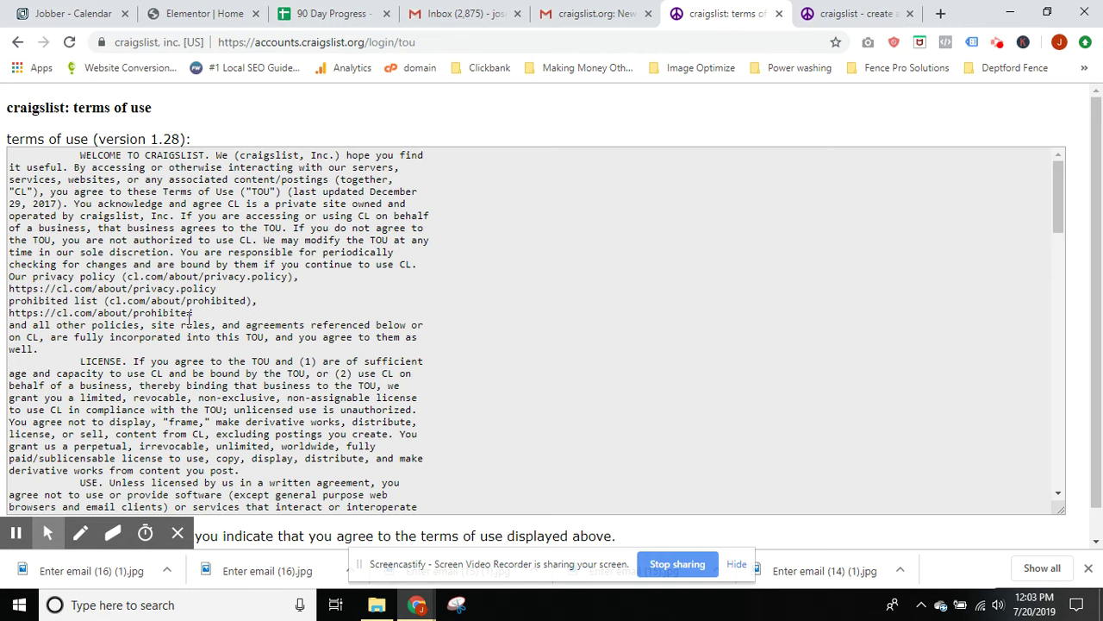
Scroll to the end of the Craigslist terms of use and accept them
{"action": "scroll", "coordinate": [282, 281], "scroll_direction": "down", "scroll_amount": 2}
{"action": "scroll", "coordinate": [283, 281], "scroll_direction": "down", "scroll_amount": 10}
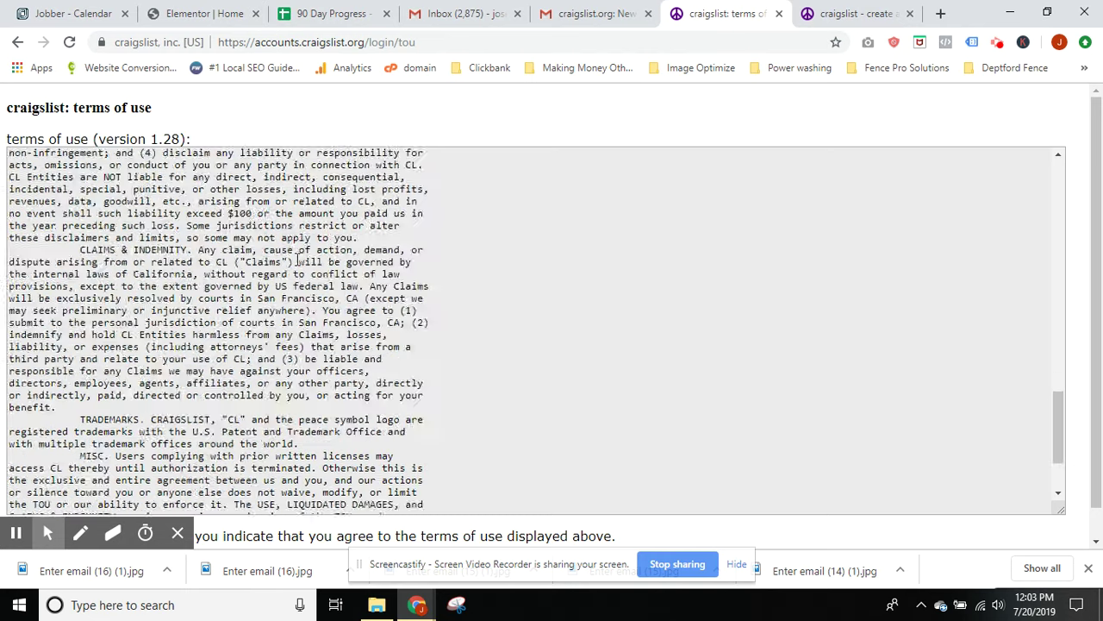
{"action": "scroll", "coordinate": [369, 264], "scroll_direction": "down", "scroll_amount": 10}
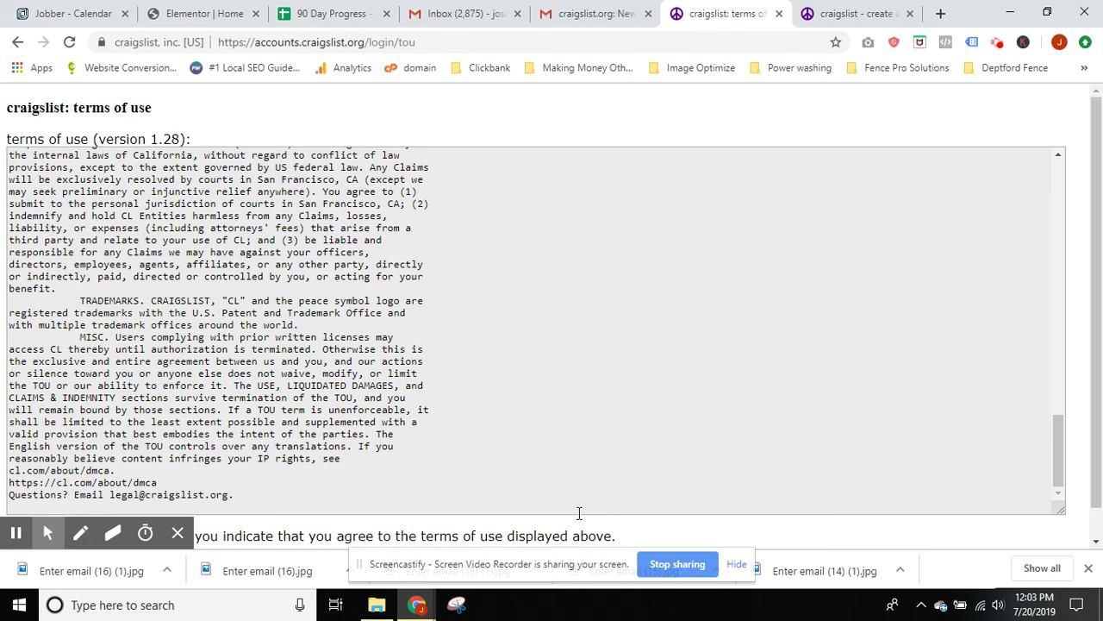
{"action": "scroll", "coordinate": [280, 474], "scroll_direction": "down", "scroll_amount": 1}
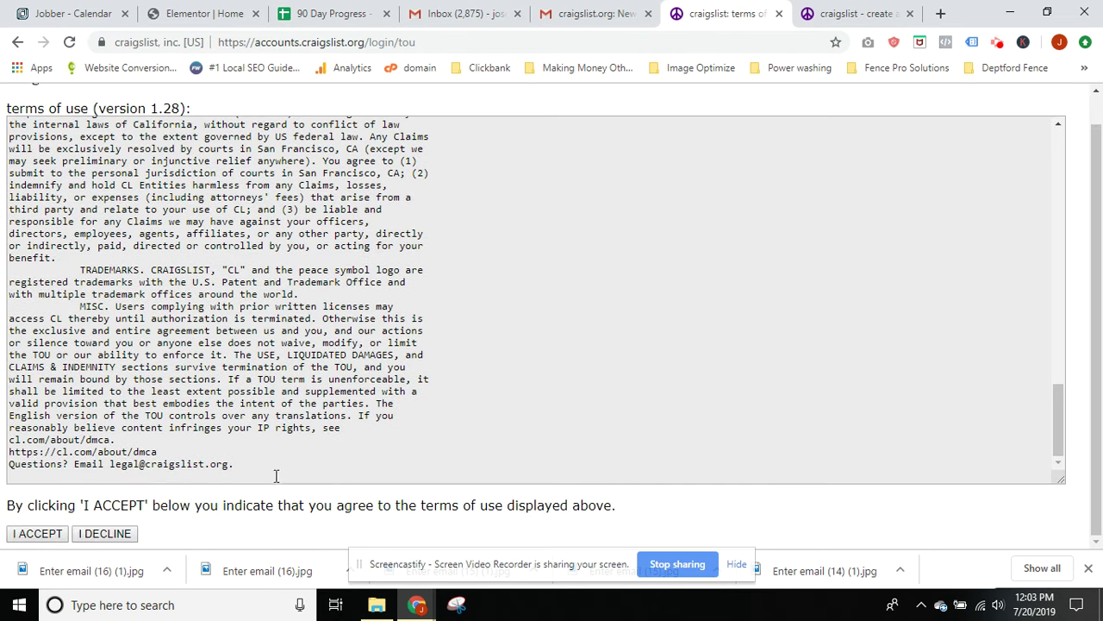
{"action": "left_click", "coordinate": [40, 533]}
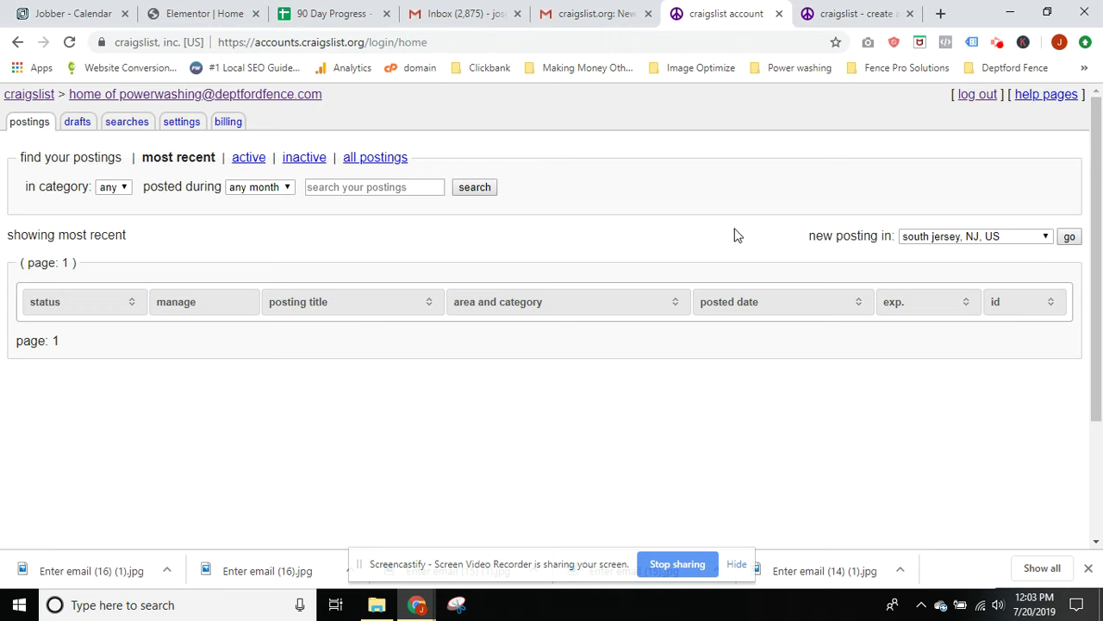
Start a new posting with 'south jersey, NJ, US' kept as the location
{"action": "triple_click", "coordinate": [884, 236]}
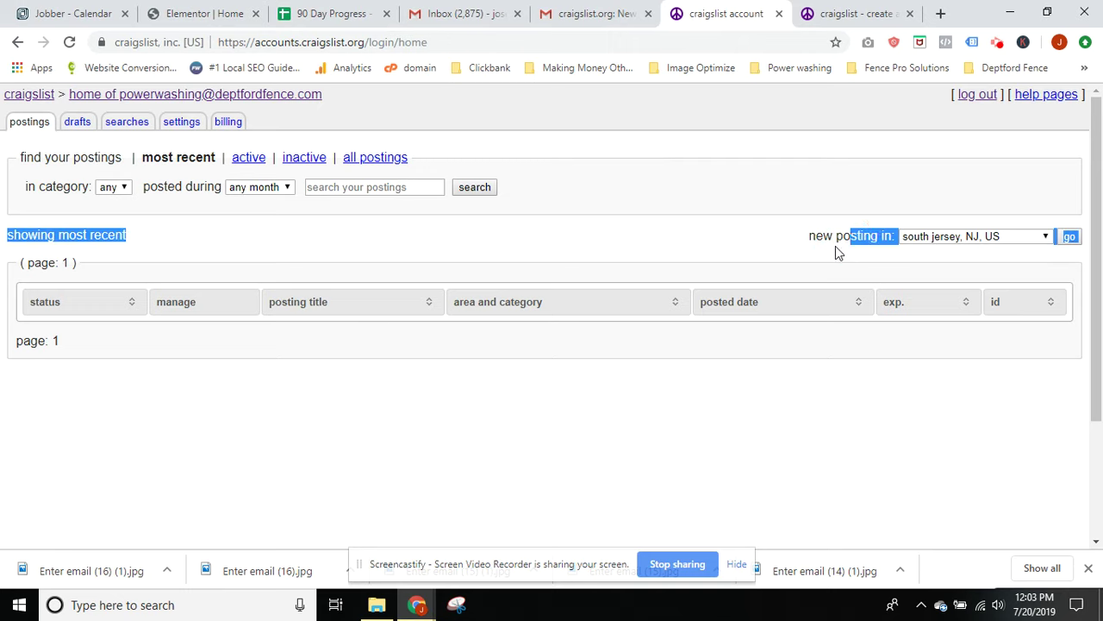
{"action": "left_click", "coordinate": [944, 238]}
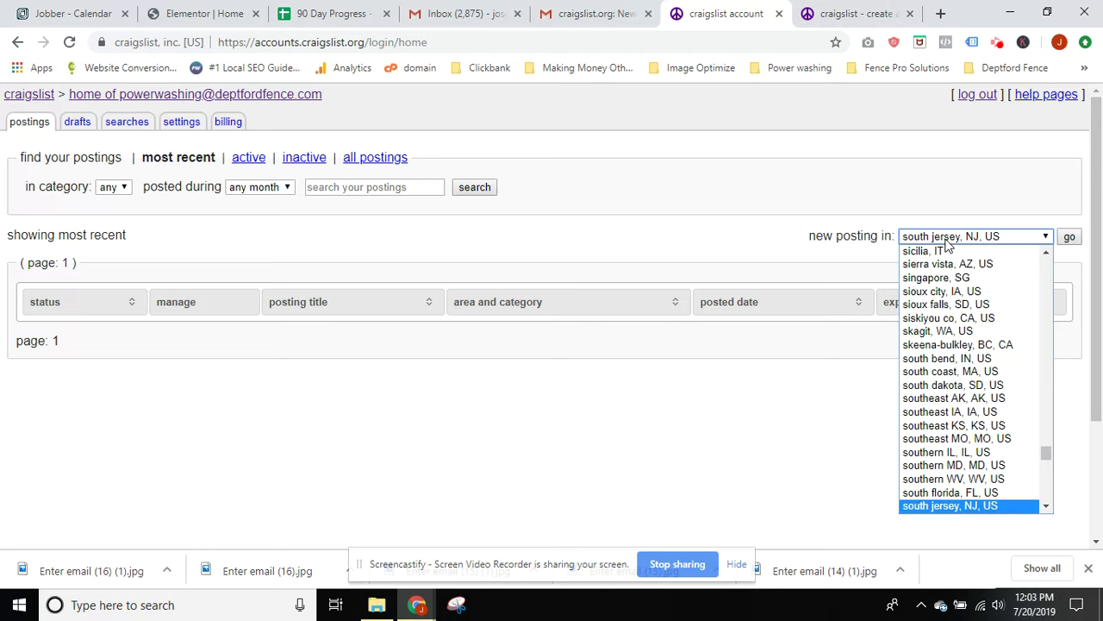
{"action": "scroll", "coordinate": [991, 401], "scroll_direction": "up", "scroll_amount": 10}
{"action": "scroll", "coordinate": [992, 401], "scroll_direction": "up", "scroll_amount": 20}
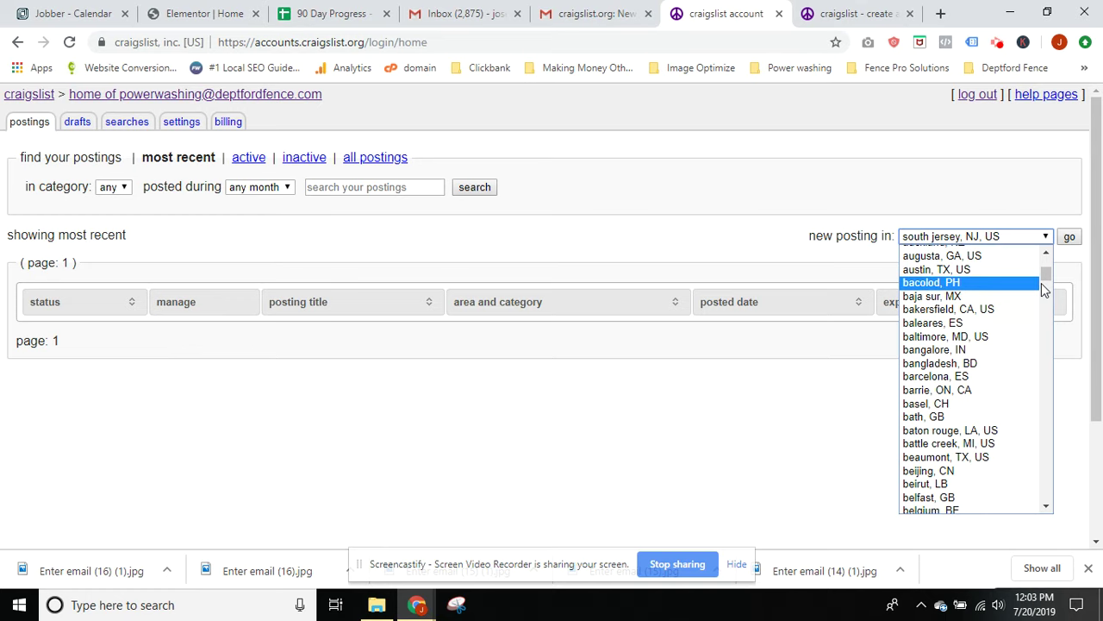
{"action": "left_click_drag", "start_coordinate": [1045, 276], "coordinate": [1050, 455]}
{"action": "scroll", "coordinate": [971, 422], "scroll_direction": "down", "scroll_amount": 12}
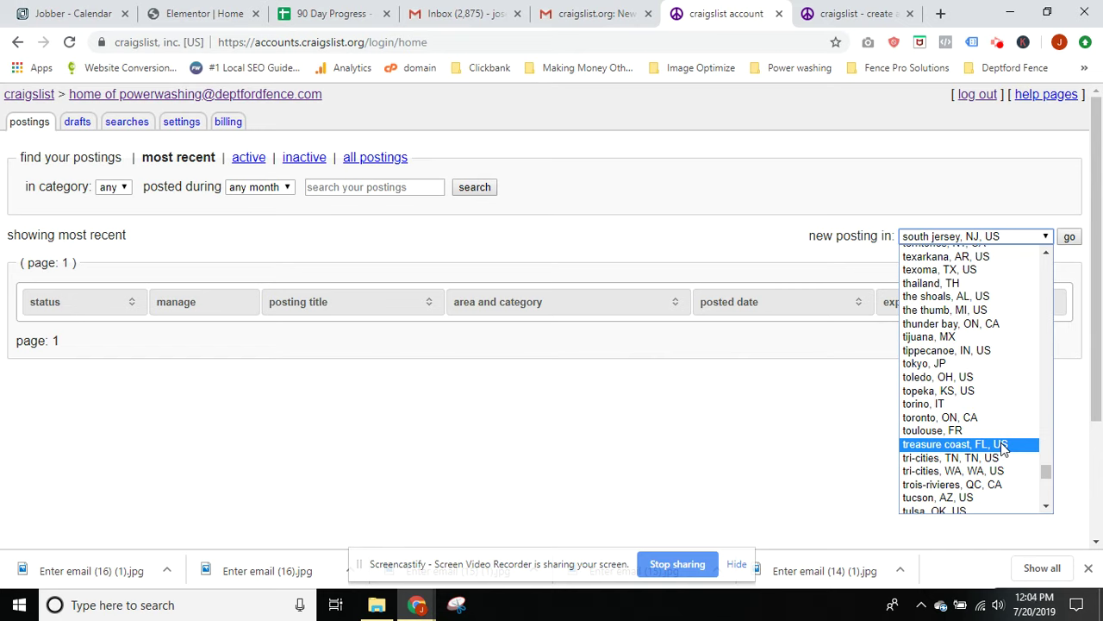
{"action": "scroll", "coordinate": [1000, 445], "scroll_direction": "up", "scroll_amount": 20}
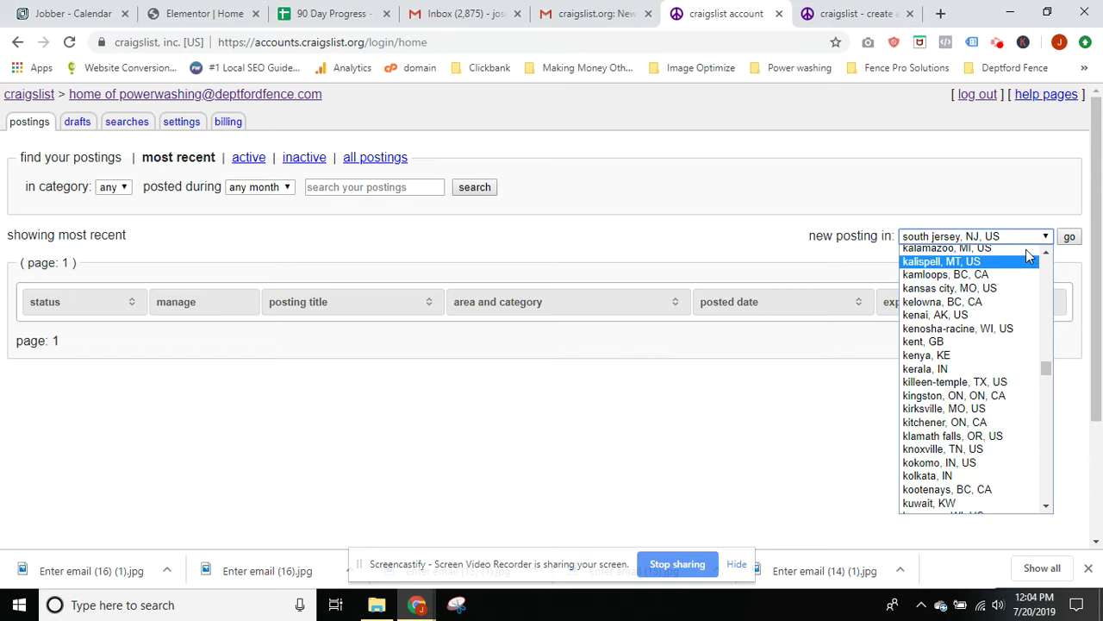
{"action": "left_click", "coordinate": [1031, 236]}
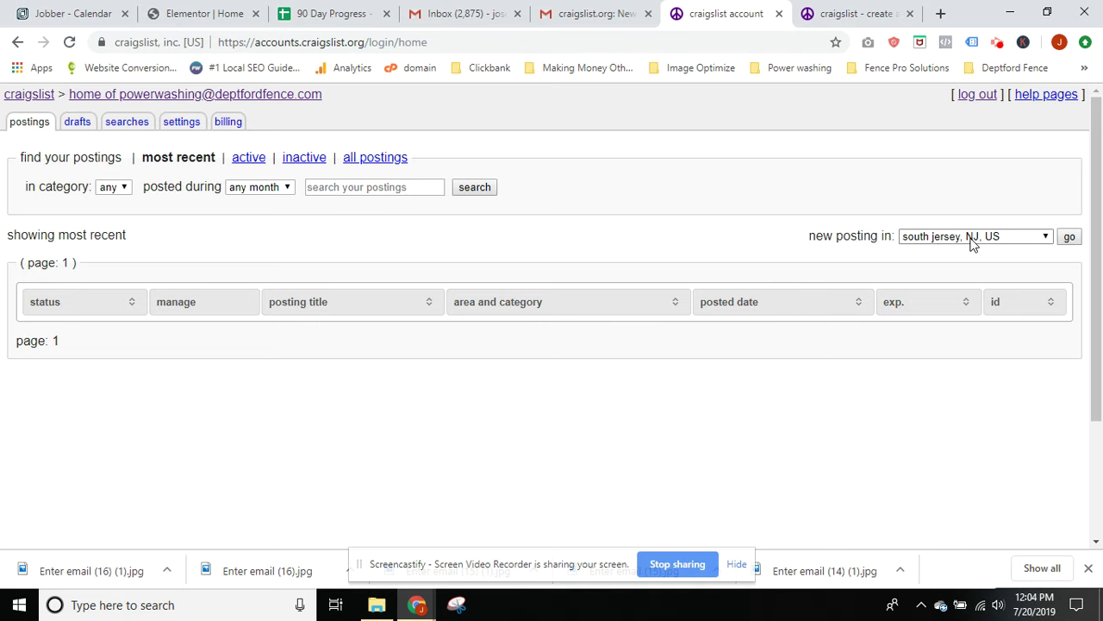
{"action": "left_click", "coordinate": [1069, 238]}
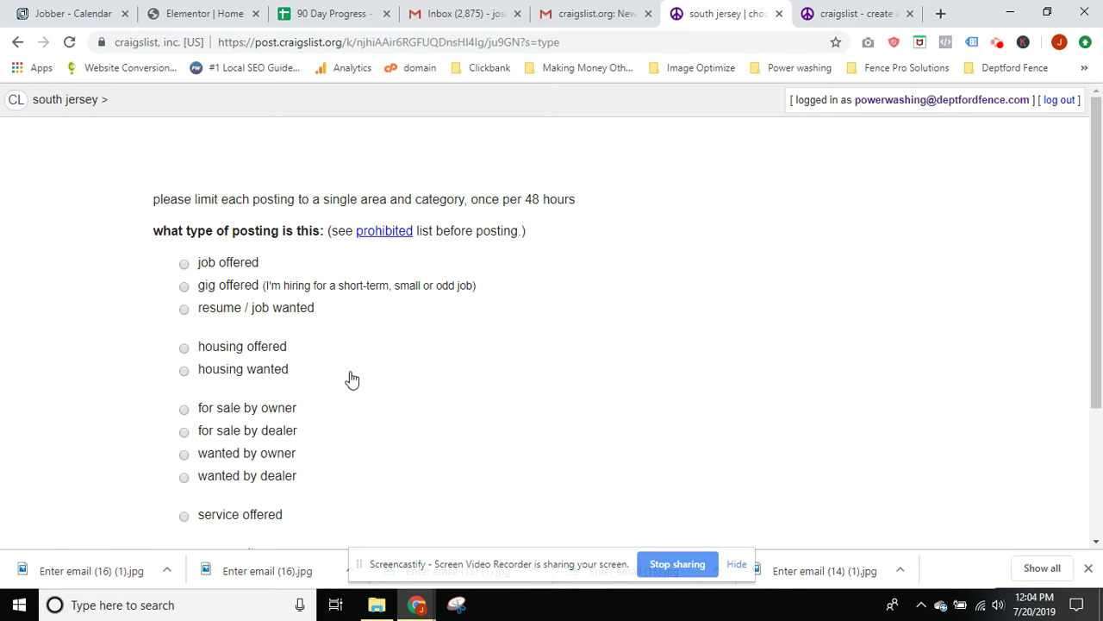
Choose 'service offered' as the posting type, backing out of a mistaken 'for sale by dealer' pick
{"action": "scroll", "coordinate": [386, 390], "scroll_direction": "down", "scroll_amount": 3}
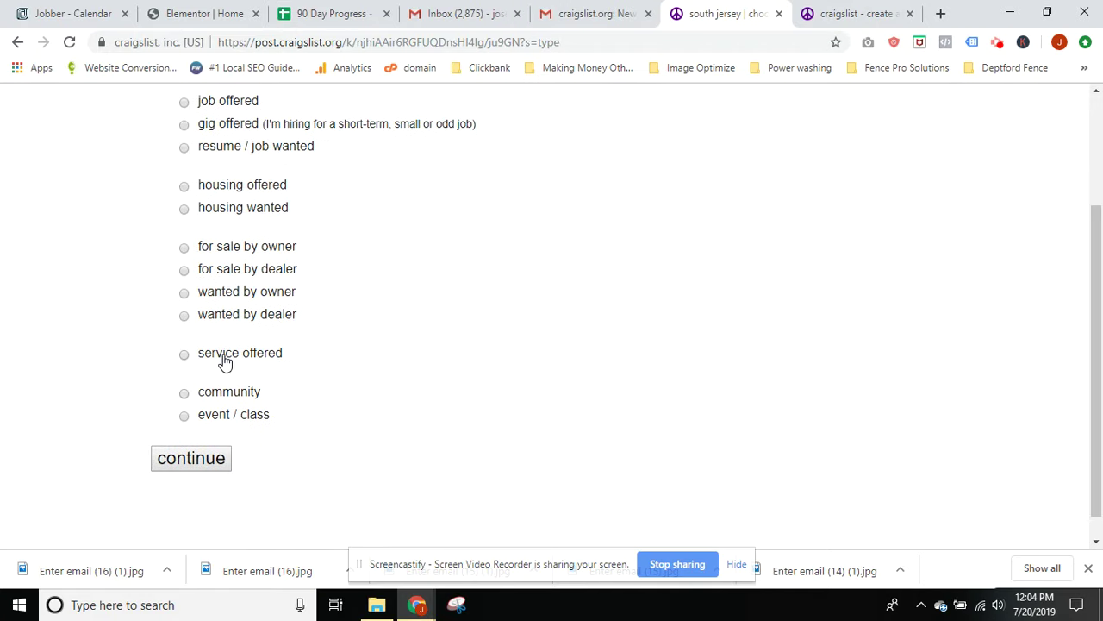
{"action": "scroll", "coordinate": [354, 357], "scroll_direction": "up", "scroll_amount": 1}
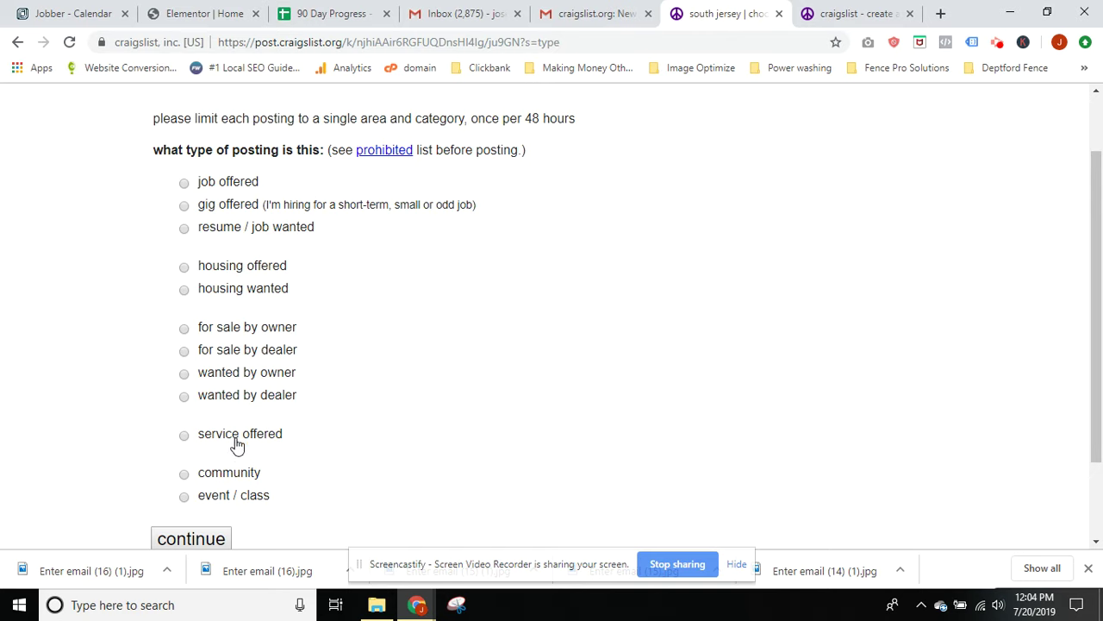
{"action": "left_click_drag", "start_coordinate": [306, 438], "coordinate": [227, 443]}
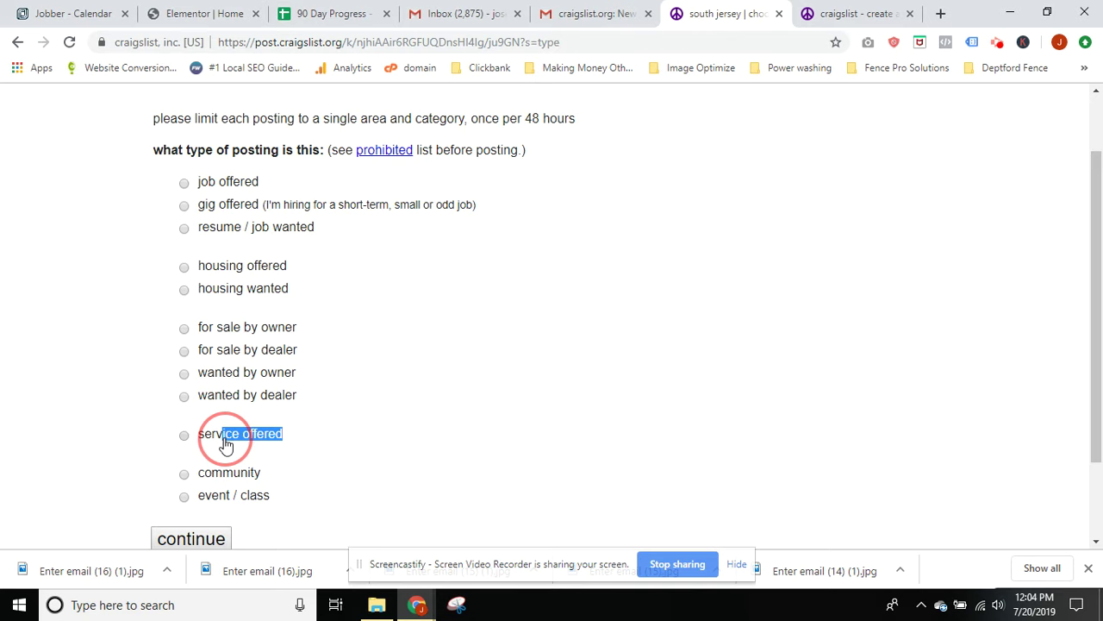
{"action": "left_click_drag", "start_coordinate": [296, 338], "coordinate": [214, 338]}
{"action": "left_click", "coordinate": [333, 356]}
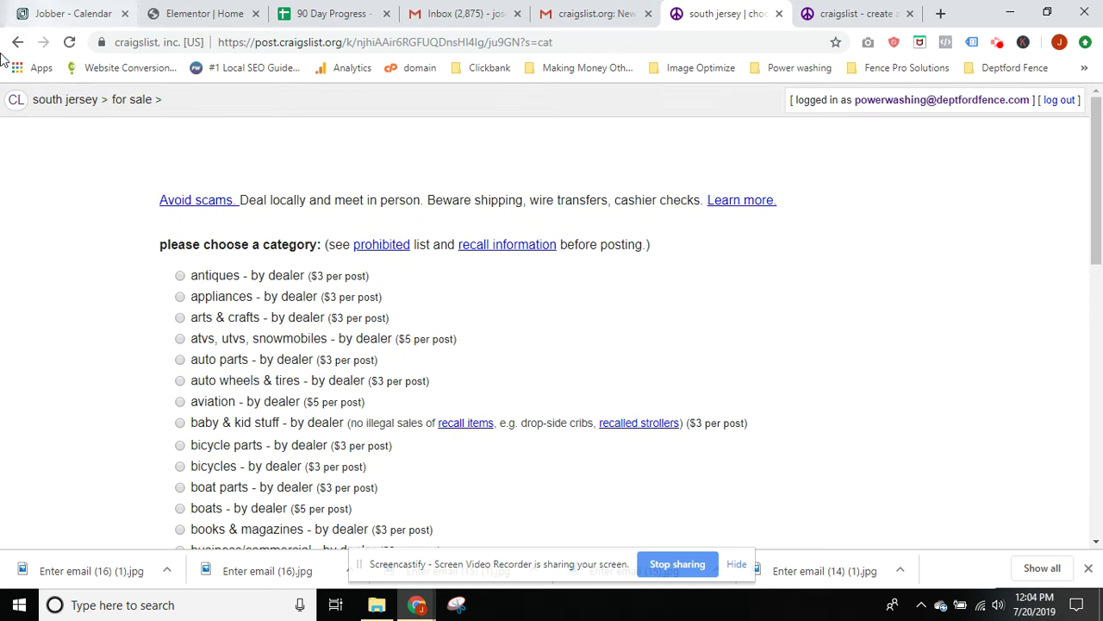
{"action": "left_click", "coordinate": [17, 41]}
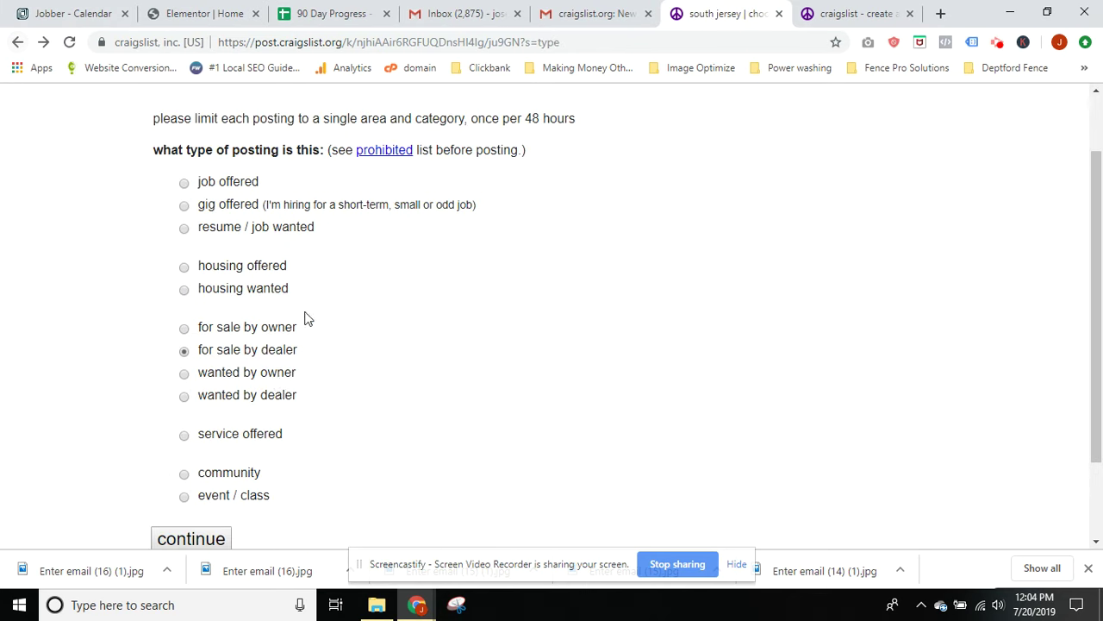
{"action": "left_click", "coordinate": [207, 435]}
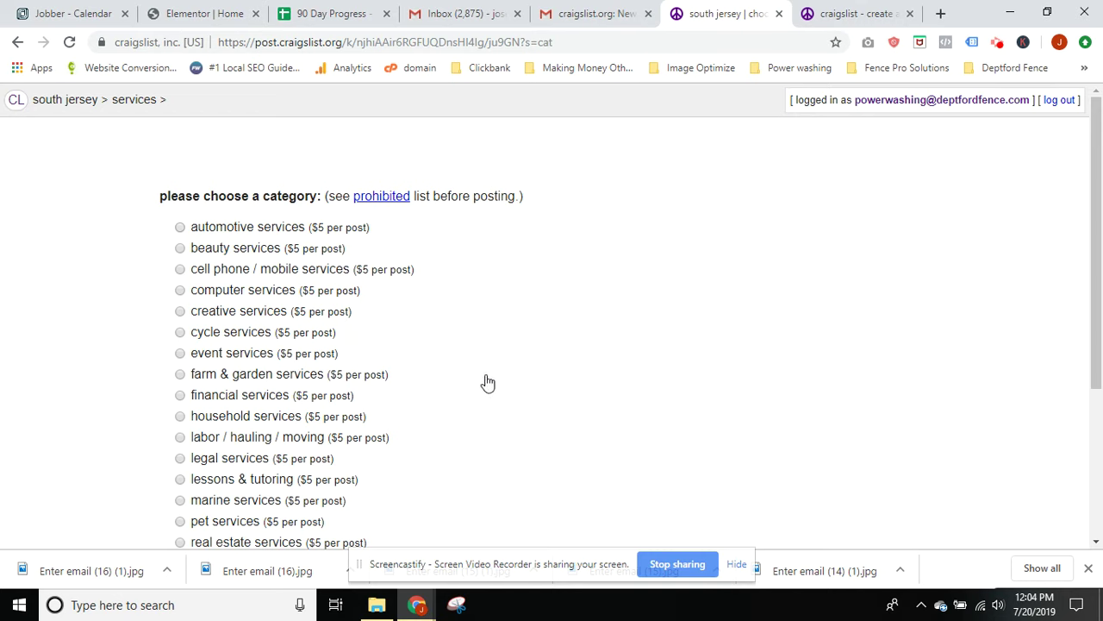
{"action": "scroll", "coordinate": [471, 377], "scroll_direction": "down", "scroll_amount": 1}
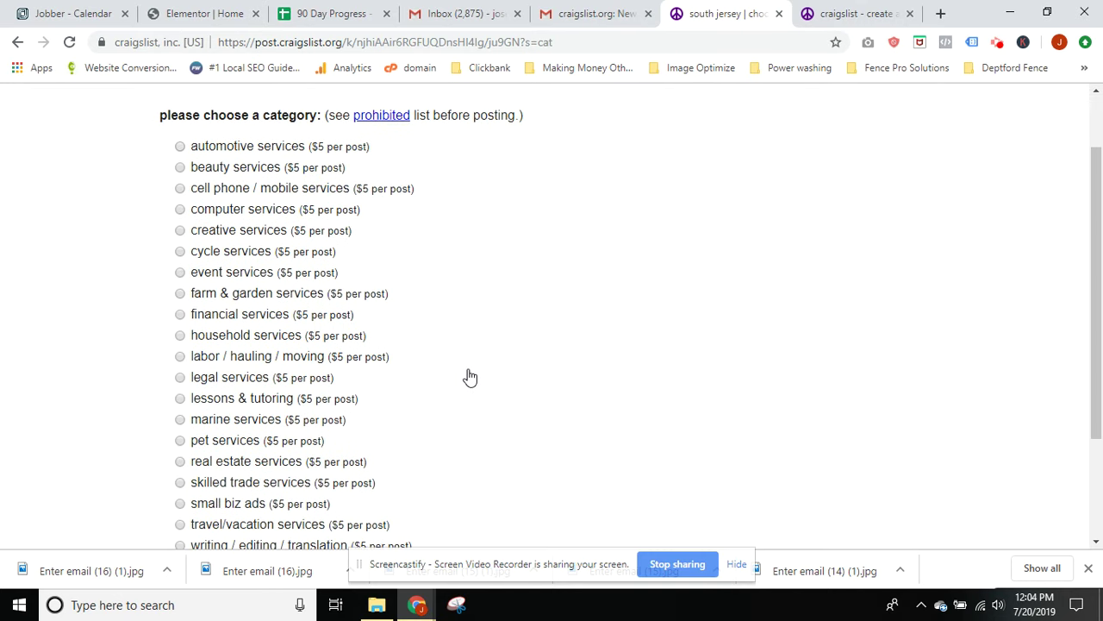
{"action": "scroll", "coordinate": [470, 377], "scroll_direction": "down", "scroll_amount": 1}
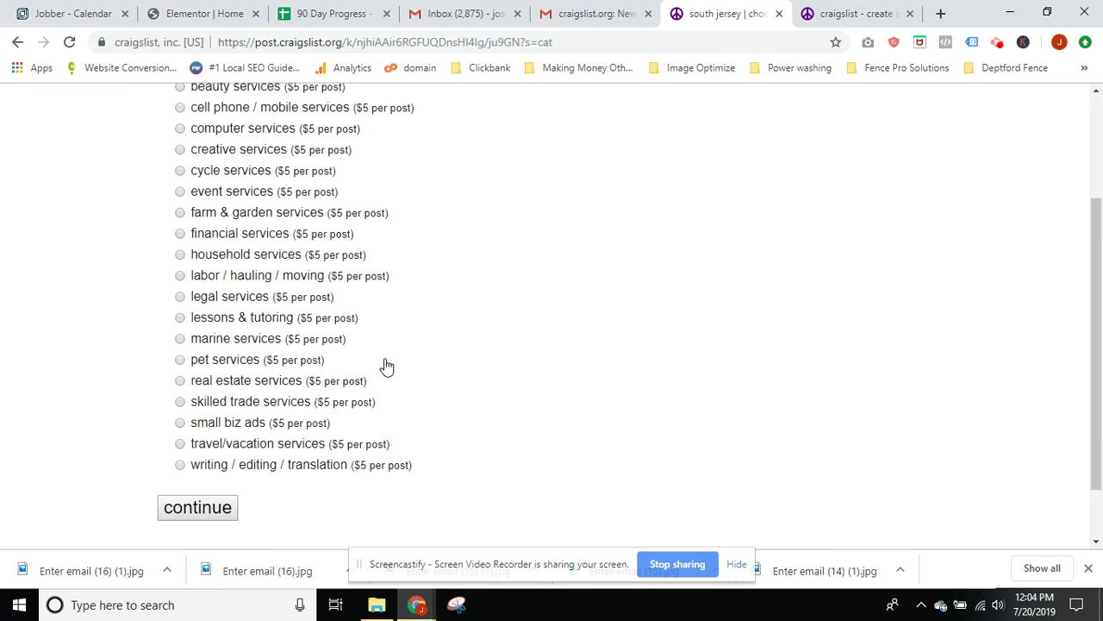
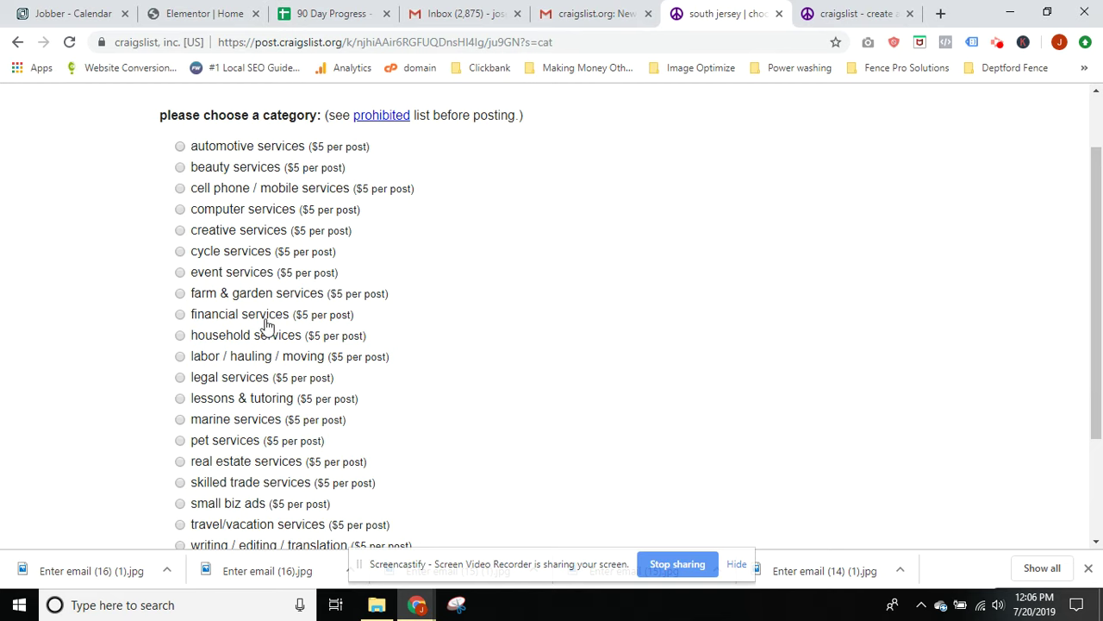
Pick household services as the ad category and glance over the empty south jersey posting form
{"action": "left_click", "coordinate": [181, 337]}
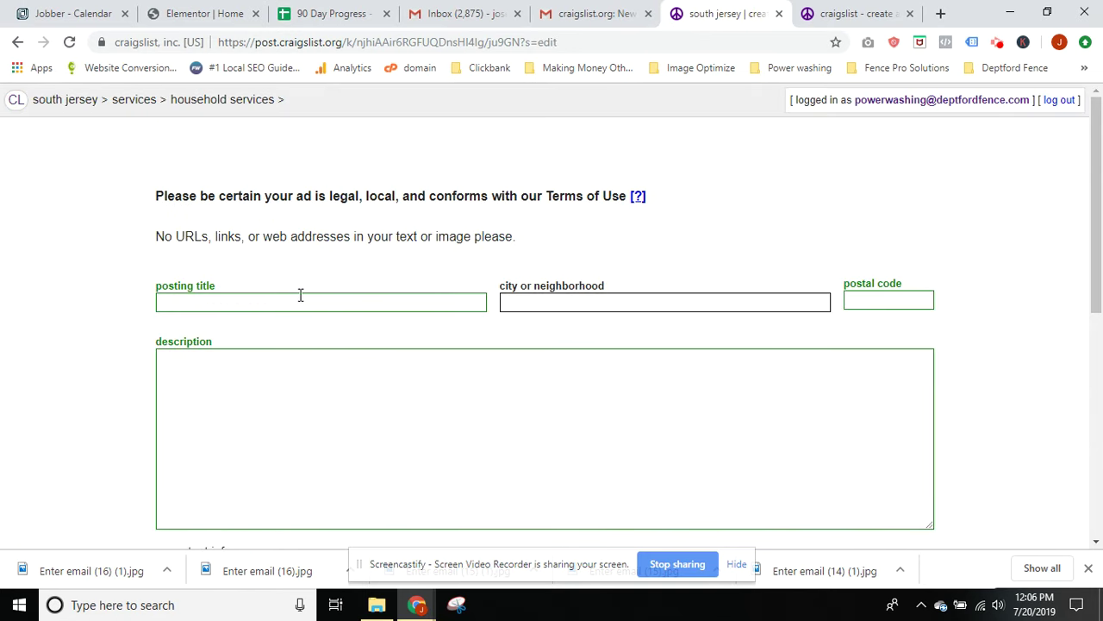
{"action": "scroll", "coordinate": [498, 348], "scroll_direction": "down", "scroll_amount": 1}
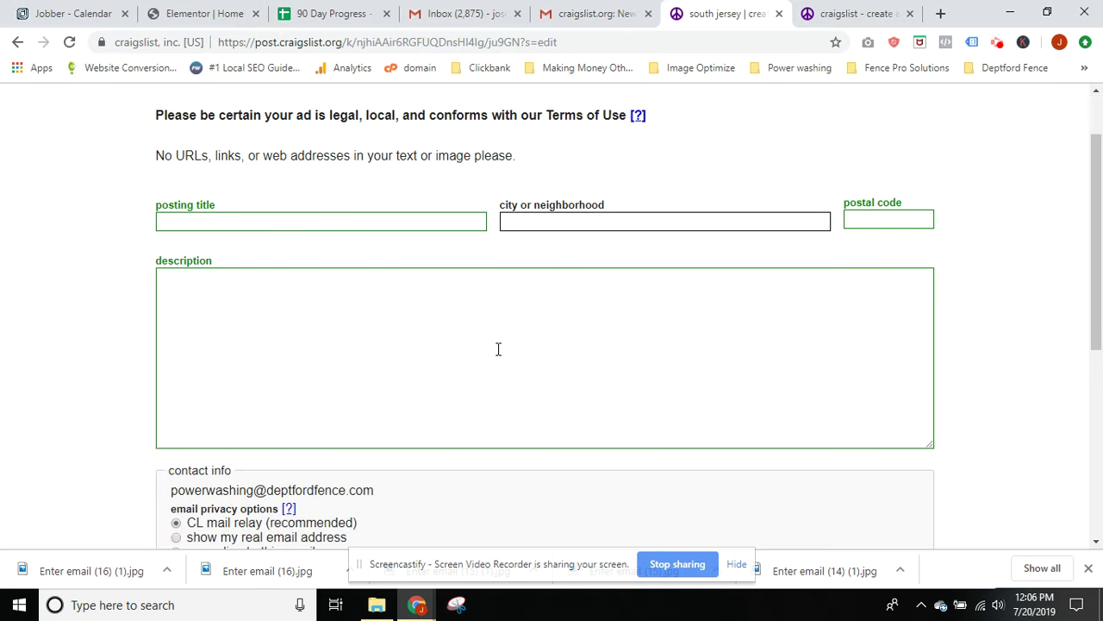
{"action": "scroll", "coordinate": [498, 348], "scroll_direction": "up", "scroll_amount": 1}
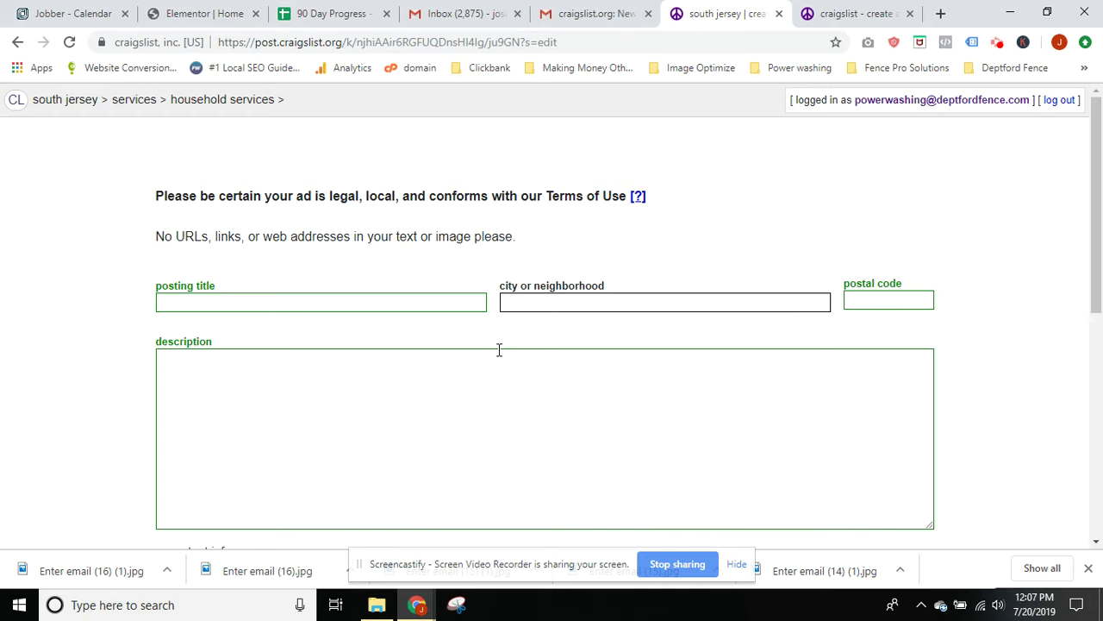
Fill the posting title with the saved suggestion 'Fence Installation (We Actually Show Up!)'
{"action": "left_click", "coordinate": [190, 300]}
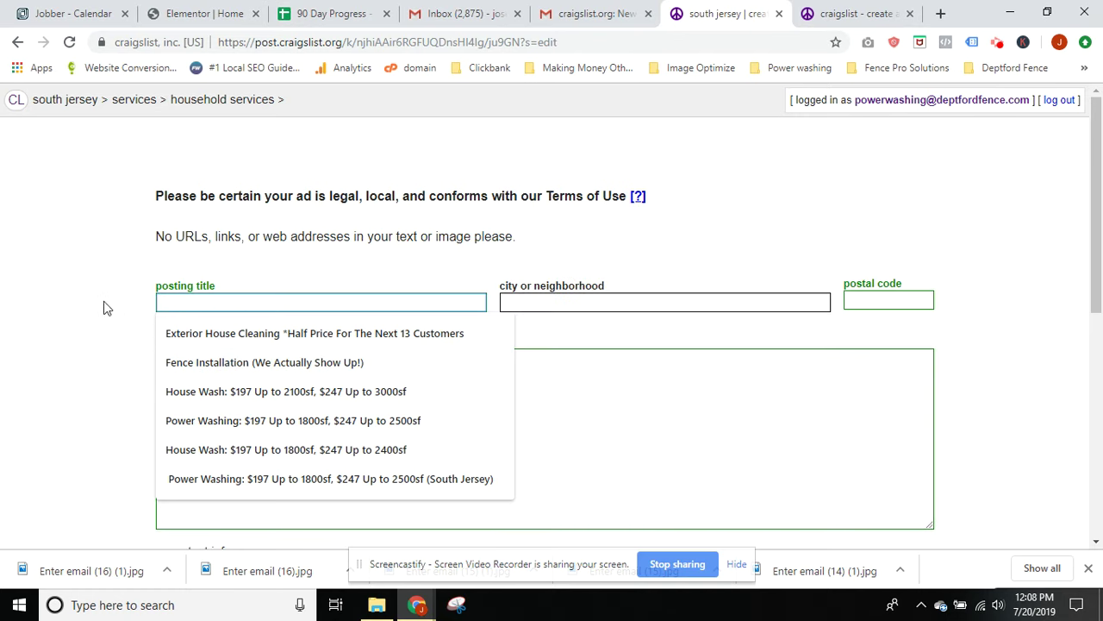
{"action": "left_click", "coordinate": [156, 303]}
{"action": "left_click", "coordinate": [176, 303]}
{"action": "type", "text": "Fence"}
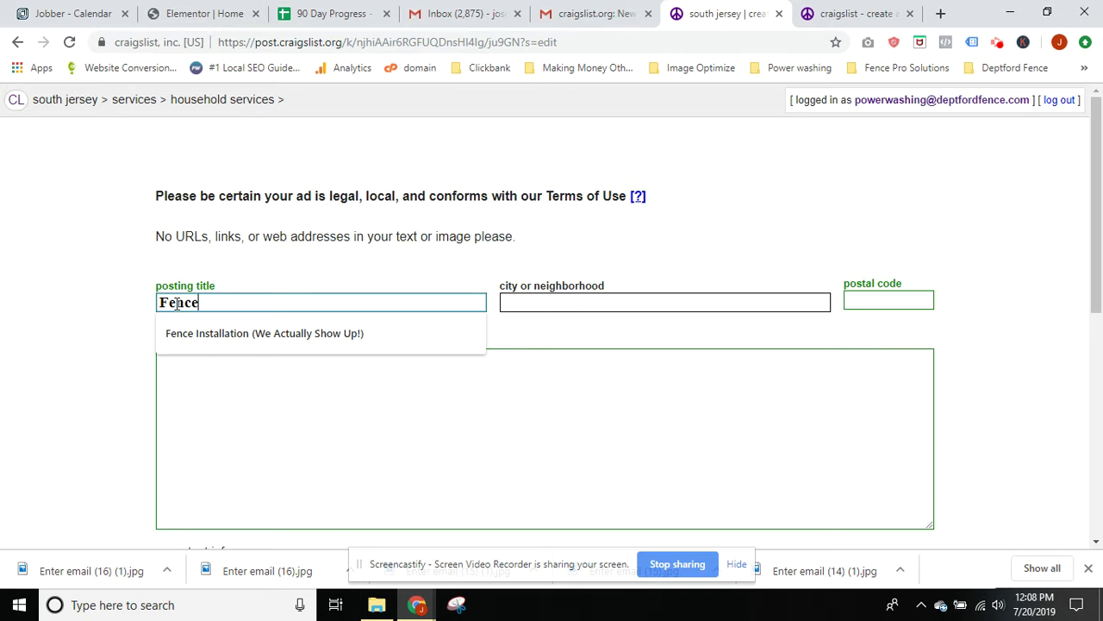
{"action": "left_click", "coordinate": [267, 334]}
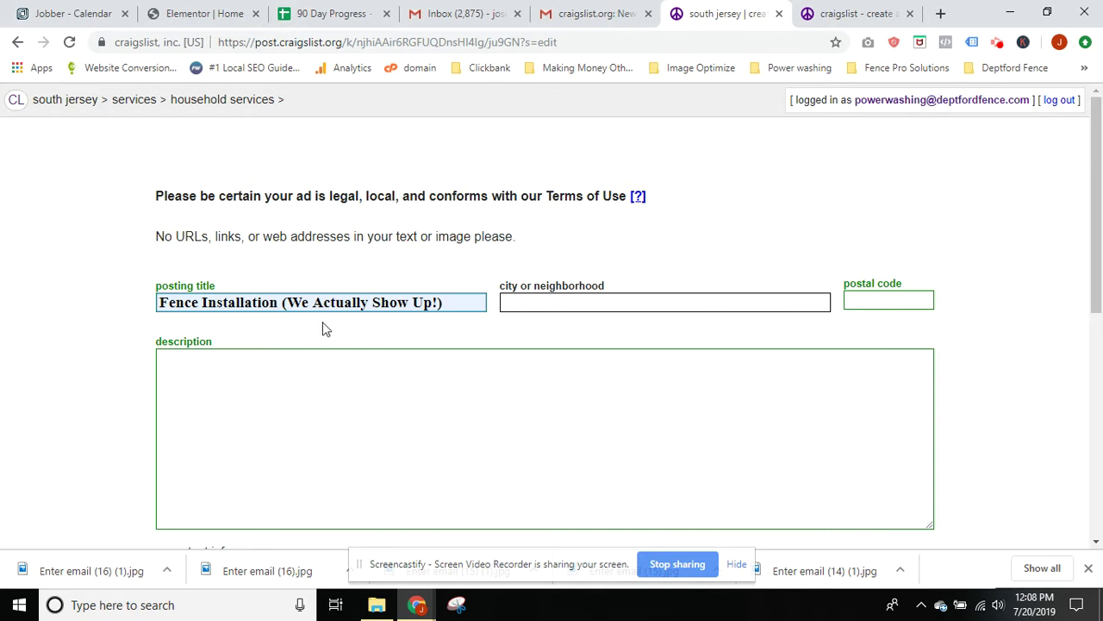
{"action": "double_click", "coordinate": [282, 304]}
{"action": "double_click", "coordinate": [434, 303]}
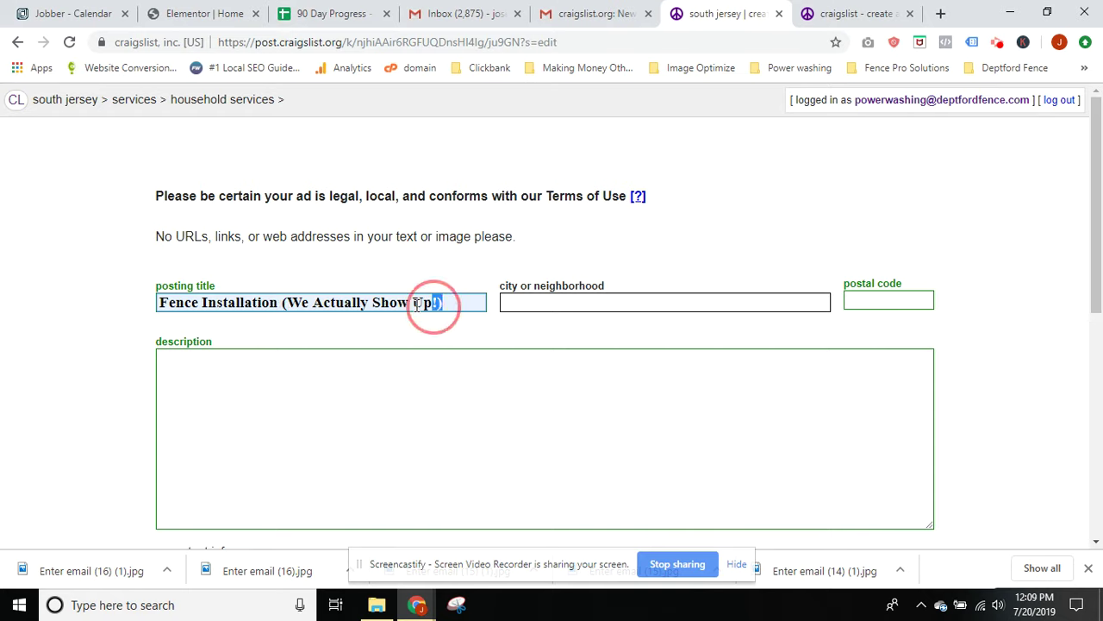
{"action": "left_click_drag", "start_coordinate": [435, 302], "coordinate": [272, 303]}
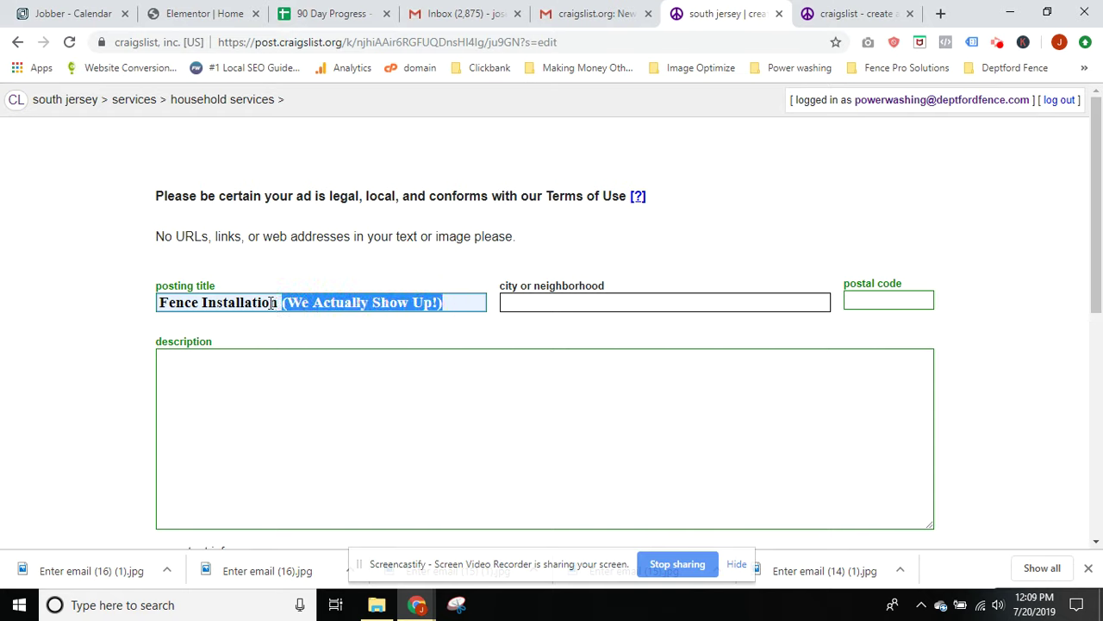
{"action": "left_click", "coordinate": [273, 303]}
{"action": "triple_click", "coordinate": [251, 302]}
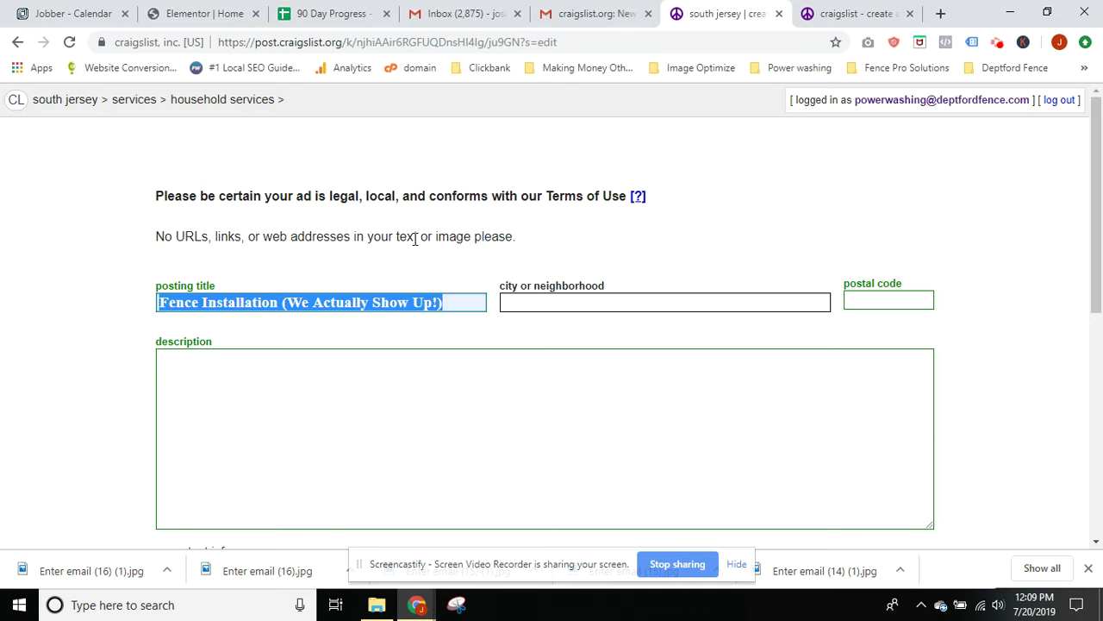
{"action": "left_click_drag", "start_coordinate": [414, 240], "coordinate": [398, 239]}
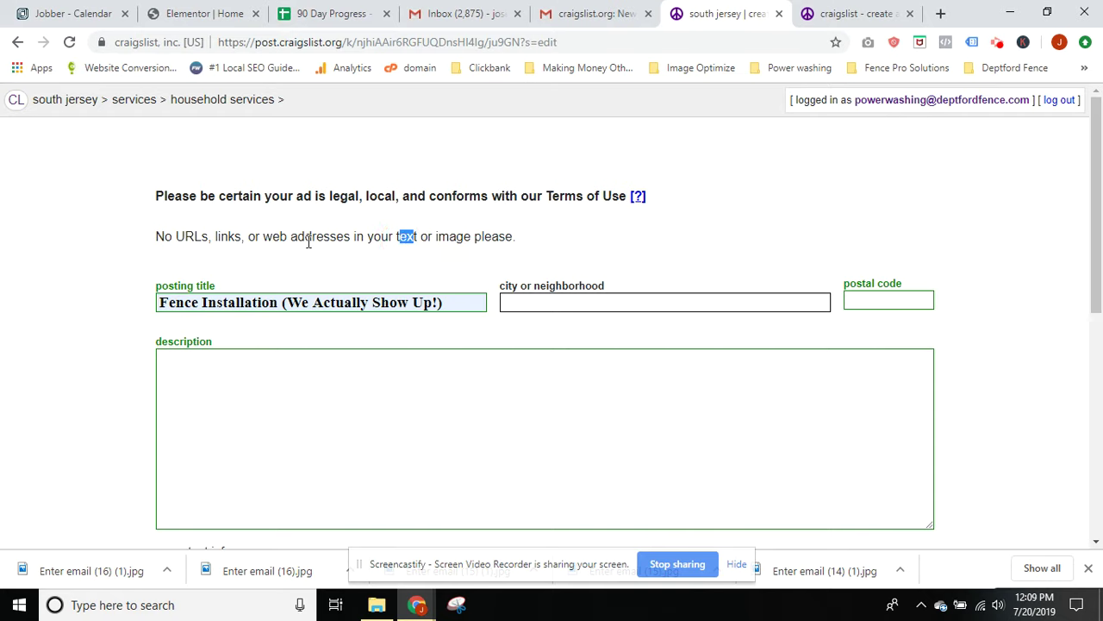
{"action": "left_click_drag", "start_coordinate": [270, 241], "coordinate": [244, 230]}
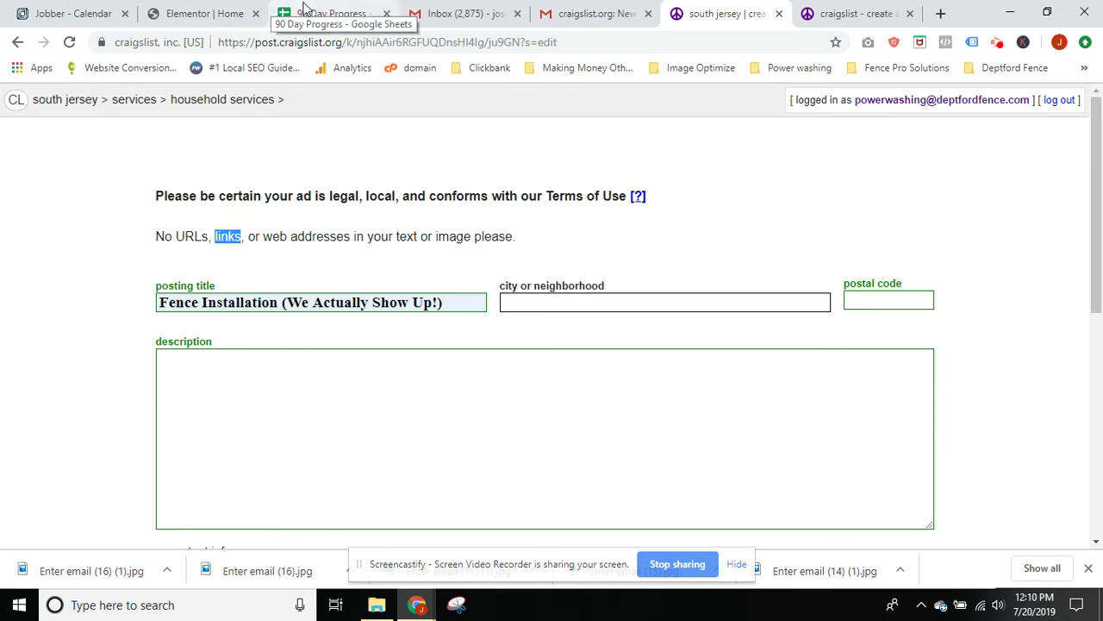
{"action": "left_click", "coordinate": [224, 308]}
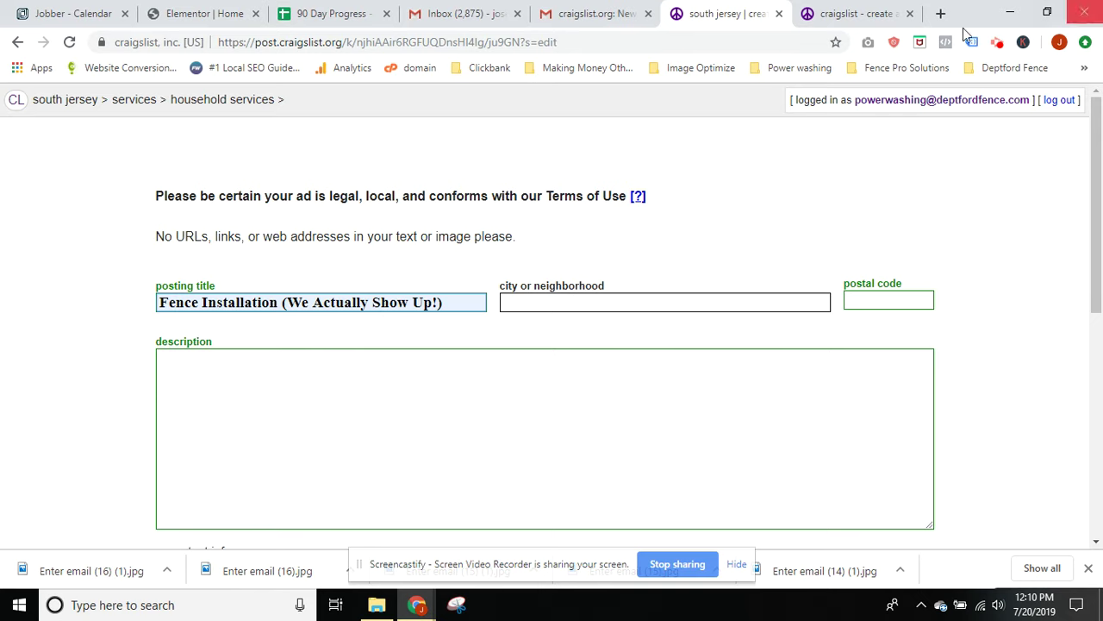
Open craigslist.com in a new browser tab
{"action": "left_click", "coordinate": [938, 14]}
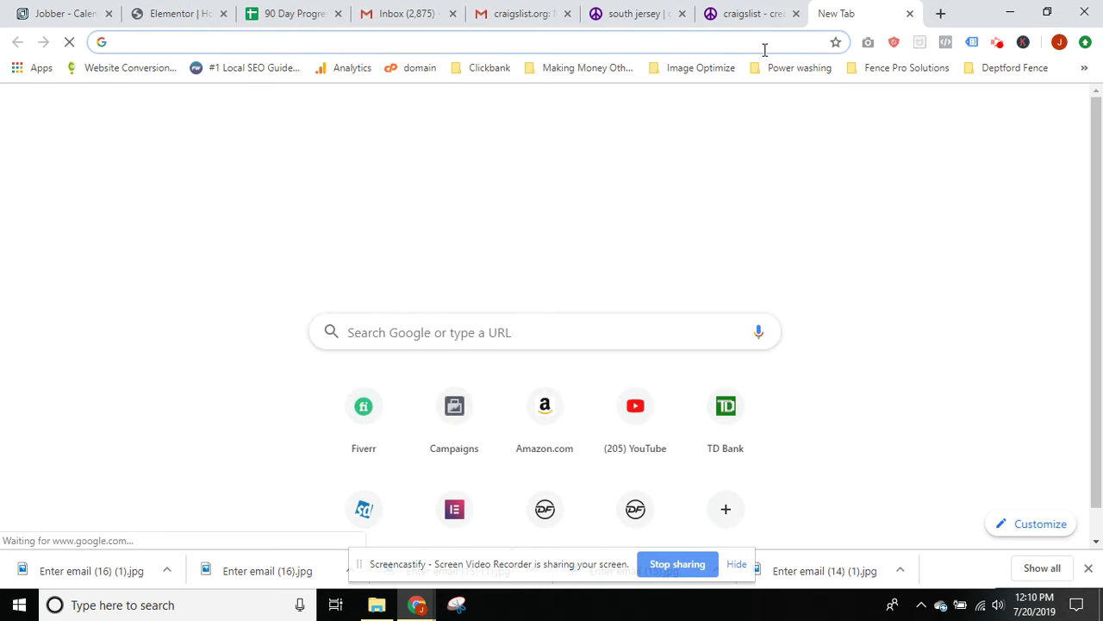
{"action": "type", "text": "cr"}
{"action": "key", "text": "Return"}
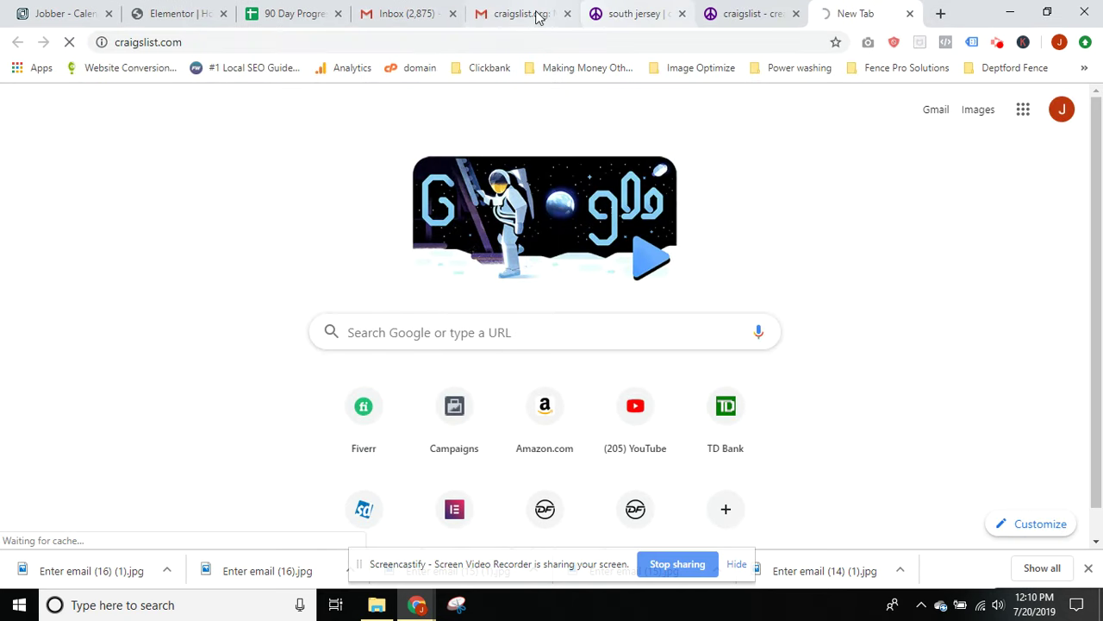
Search services for 'fence installation' and look over the existing listings
{"action": "left_click", "coordinate": [505, 42]}
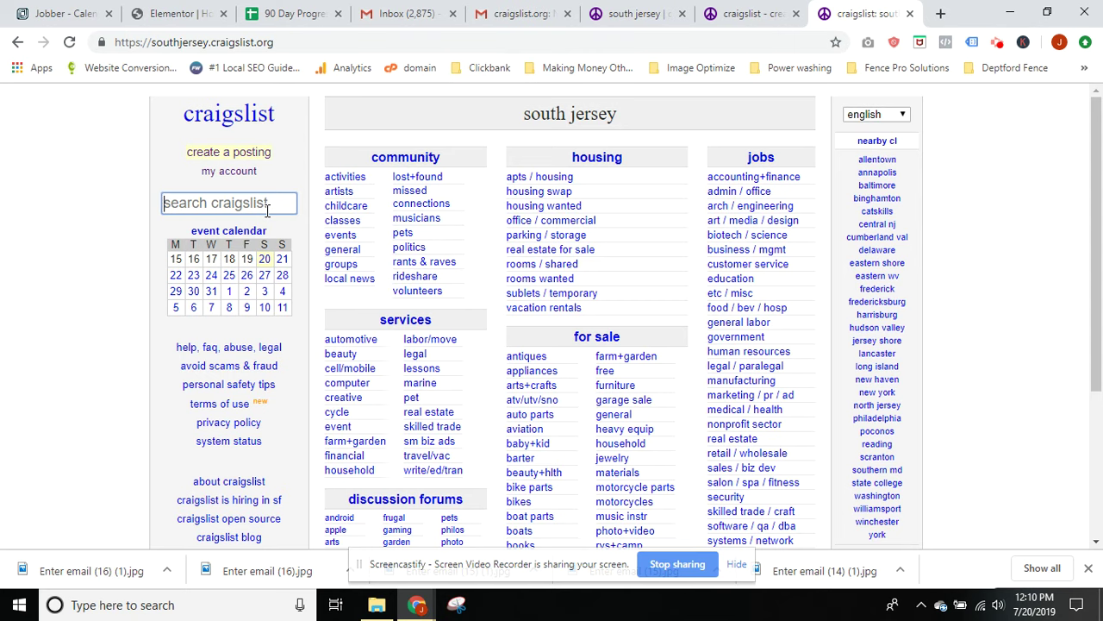
{"action": "type", "text": "fence "}
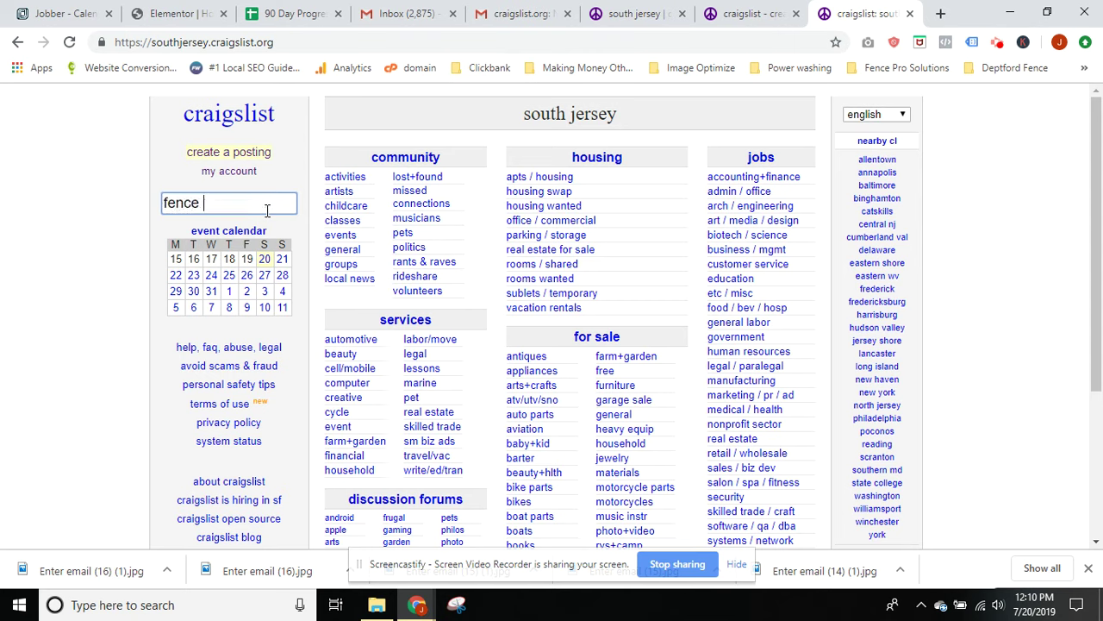
{"action": "type", "text": "installation"}
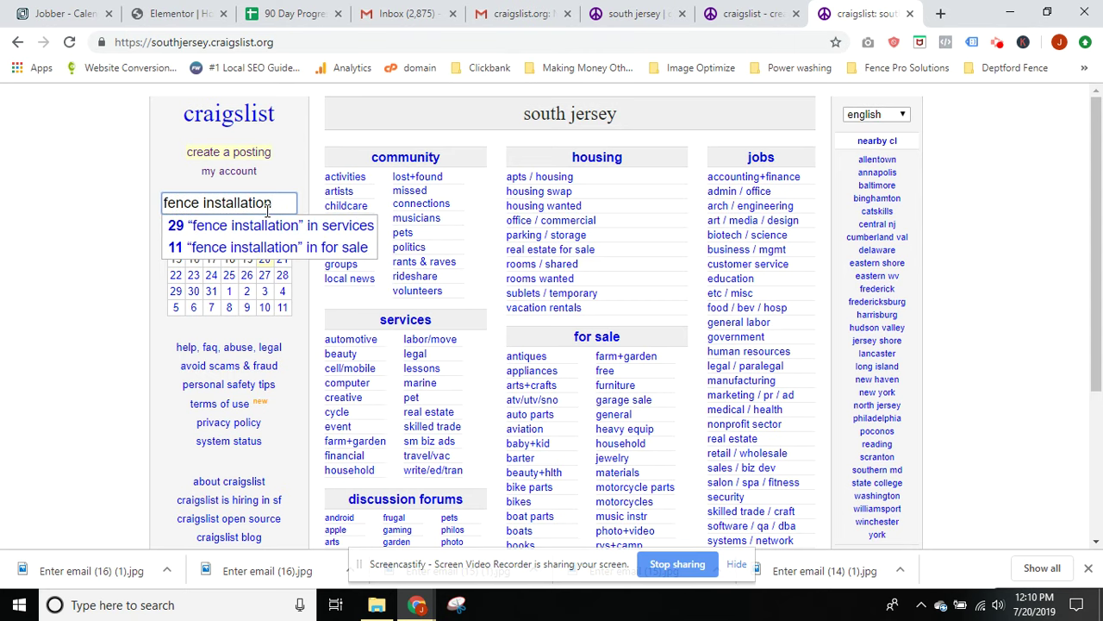
{"action": "left_click", "coordinate": [270, 225]}
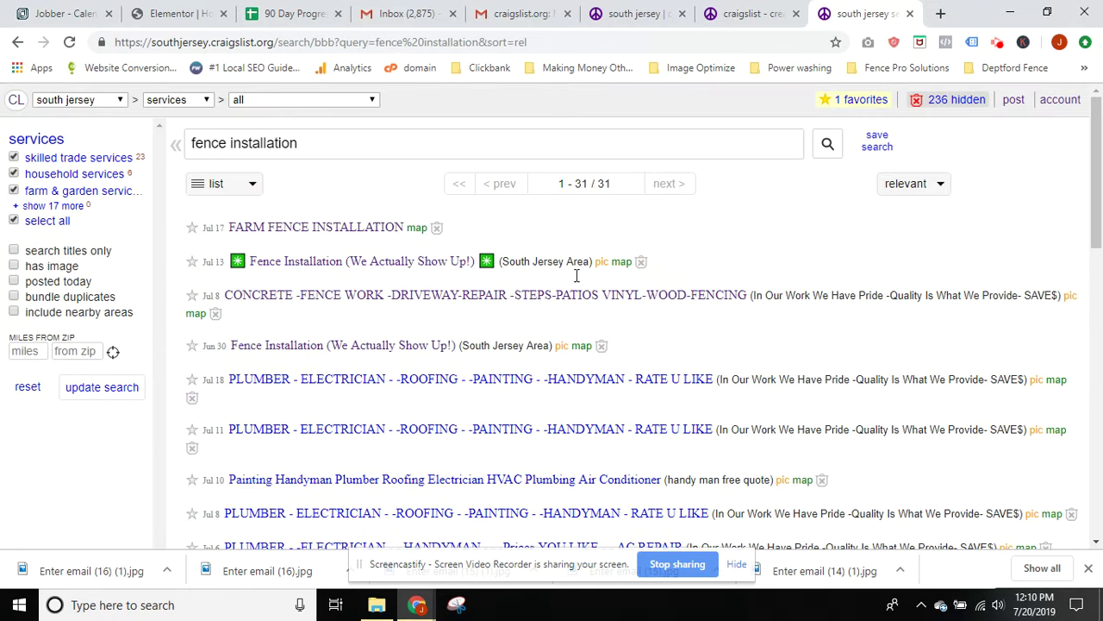
{"action": "scroll", "coordinate": [458, 346], "scroll_direction": "down", "scroll_amount": 5}
{"action": "scroll", "coordinate": [457, 349], "scroll_direction": "up", "scroll_amount": 5}
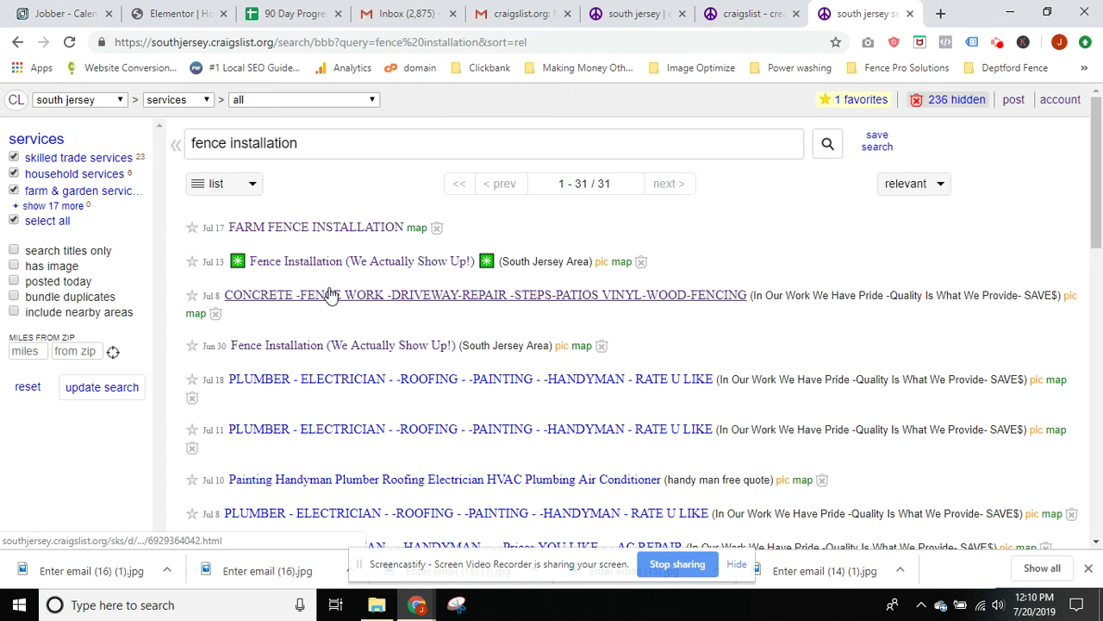
{"action": "left_click_drag", "start_coordinate": [224, 265], "coordinate": [522, 284]}
{"action": "left_click", "coordinate": [549, 255]}
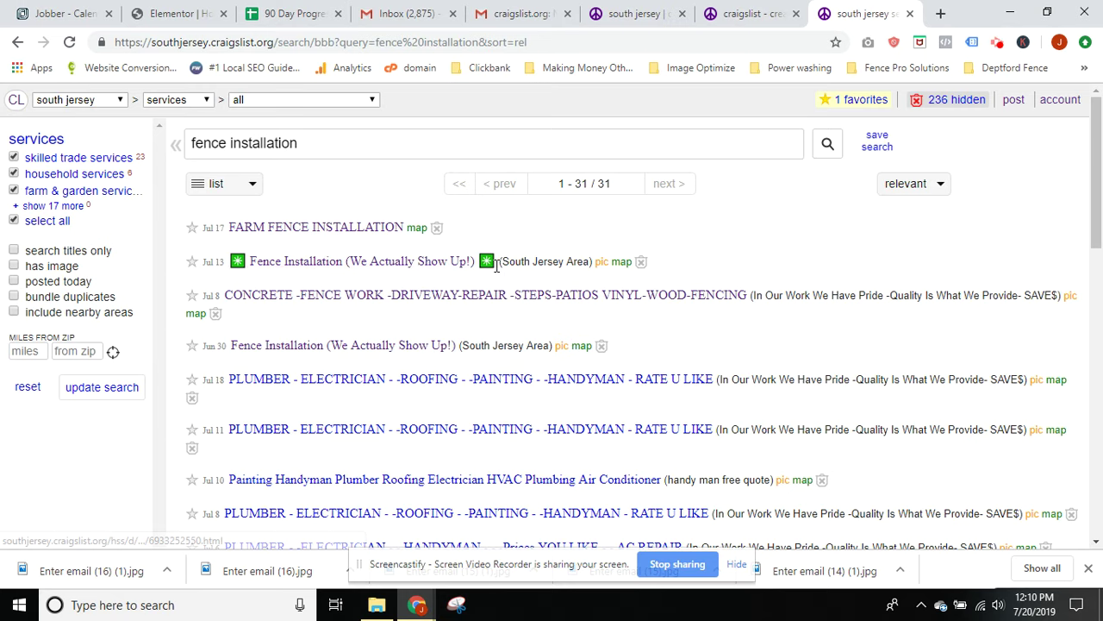
In a new tab, look up the check mark emoji and open its Emojipedia page
{"action": "left_click", "coordinate": [941, 13]}
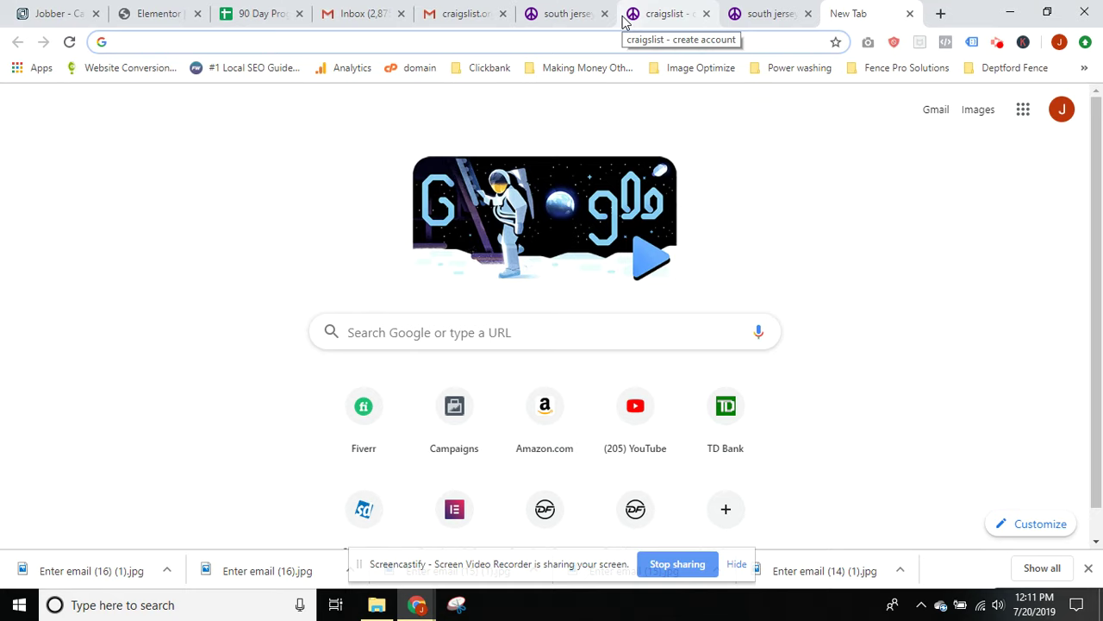
{"action": "type", "text": "check"}
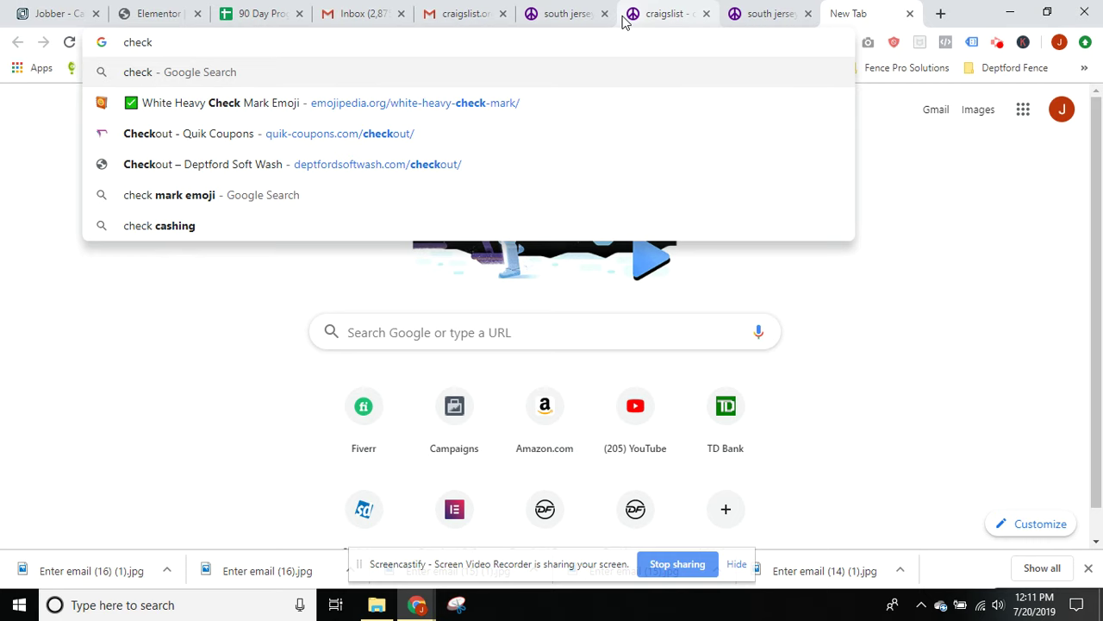
{"action": "type", "text": " mark em"}
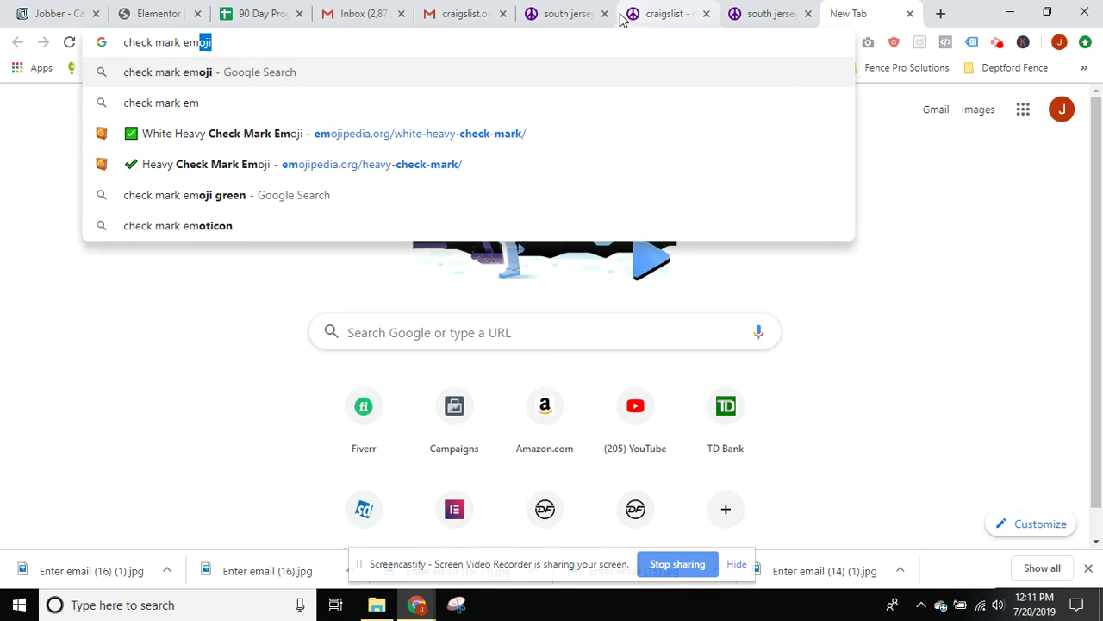
{"action": "left_click", "coordinate": [325, 76]}
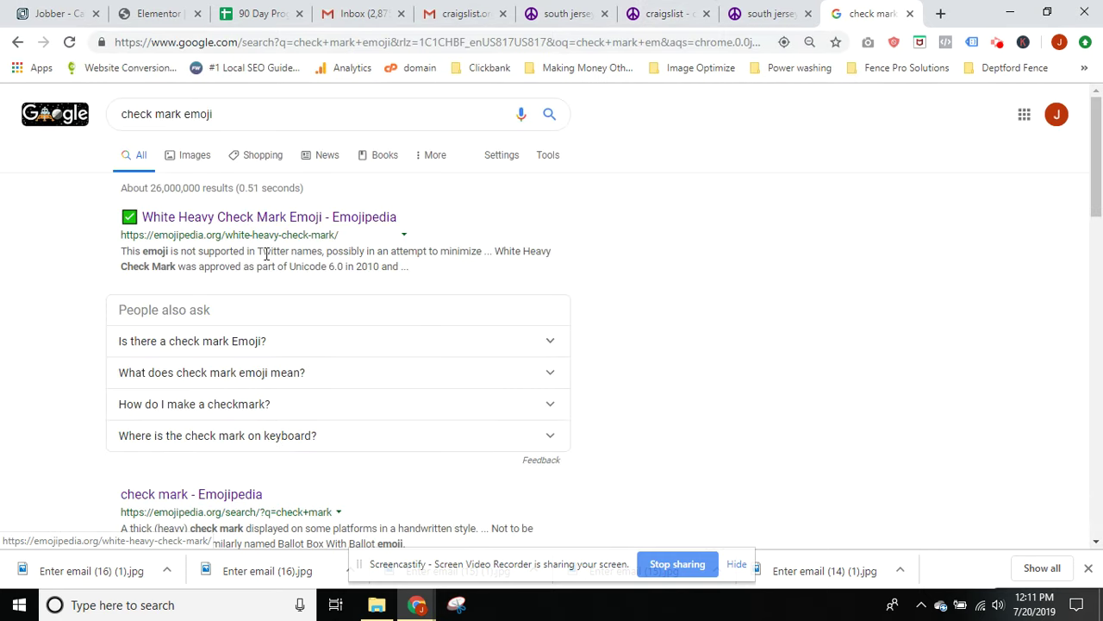
{"action": "left_click", "coordinate": [206, 221]}
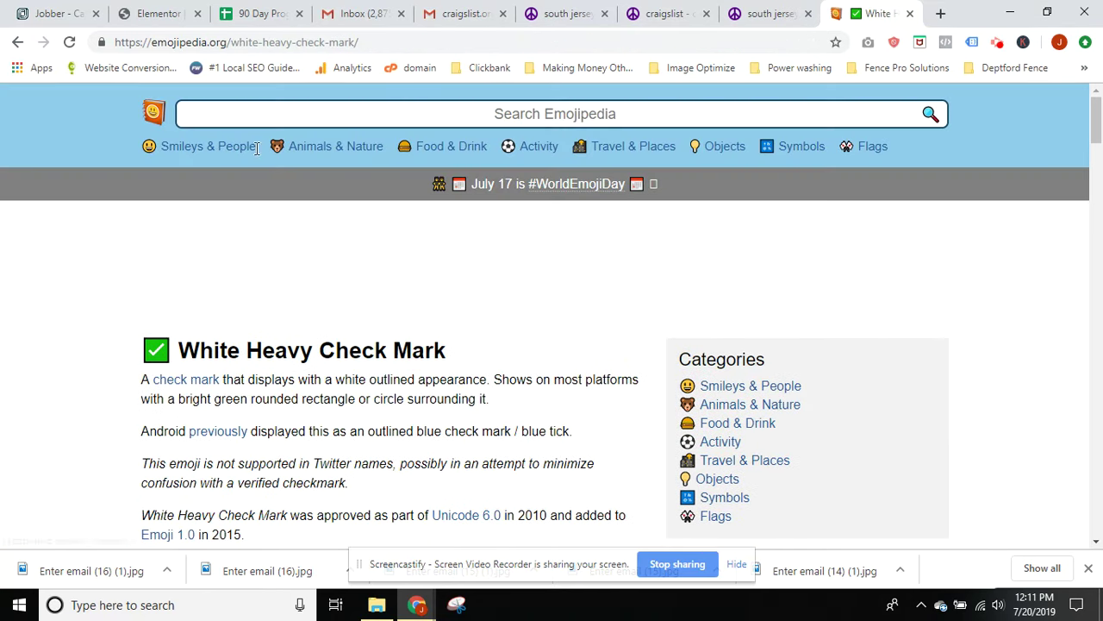
Search Emojipedia for star and asterisk emojis
{"action": "left_click", "coordinate": [251, 116]}
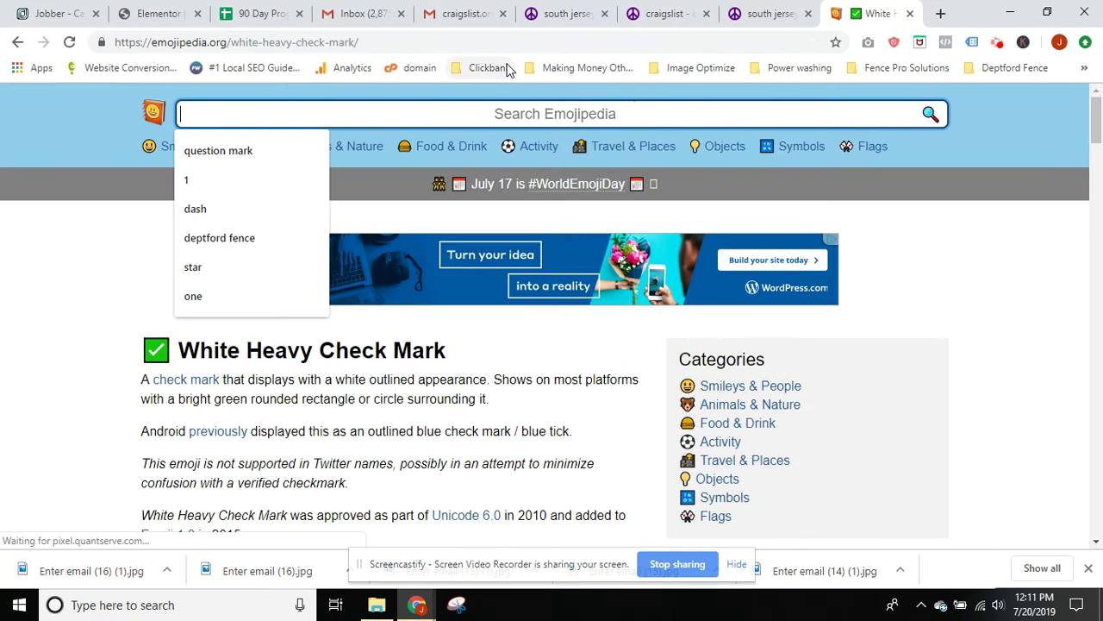
{"action": "type", "text": "star"}
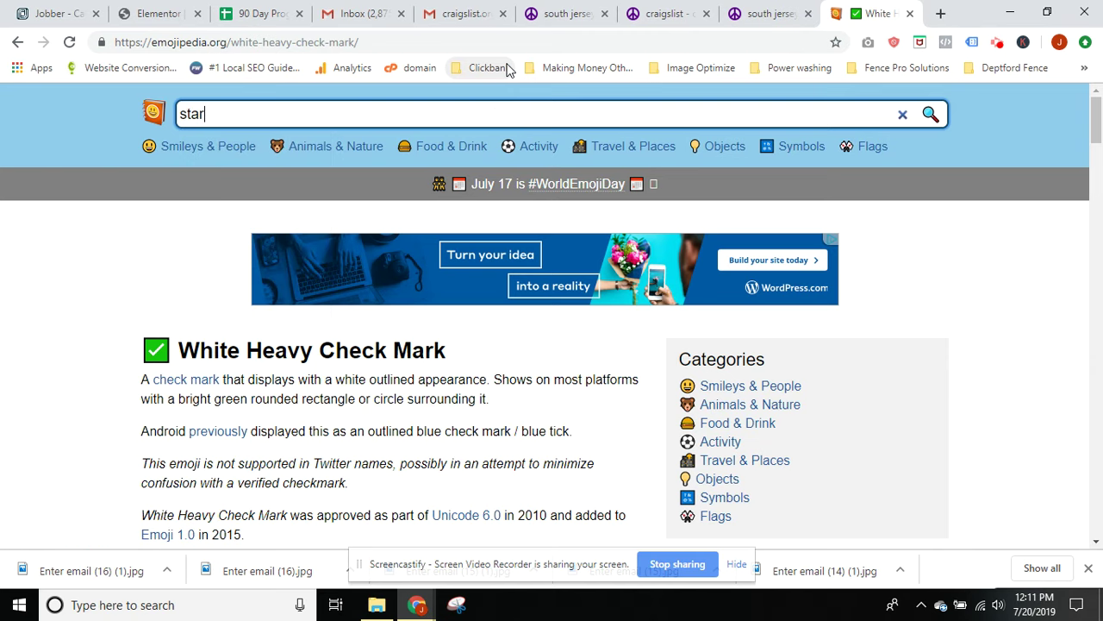
{"action": "key", "text": "Return"}
{"action": "scroll", "coordinate": [596, 325], "scroll_direction": "down", "scroll_amount": 4}
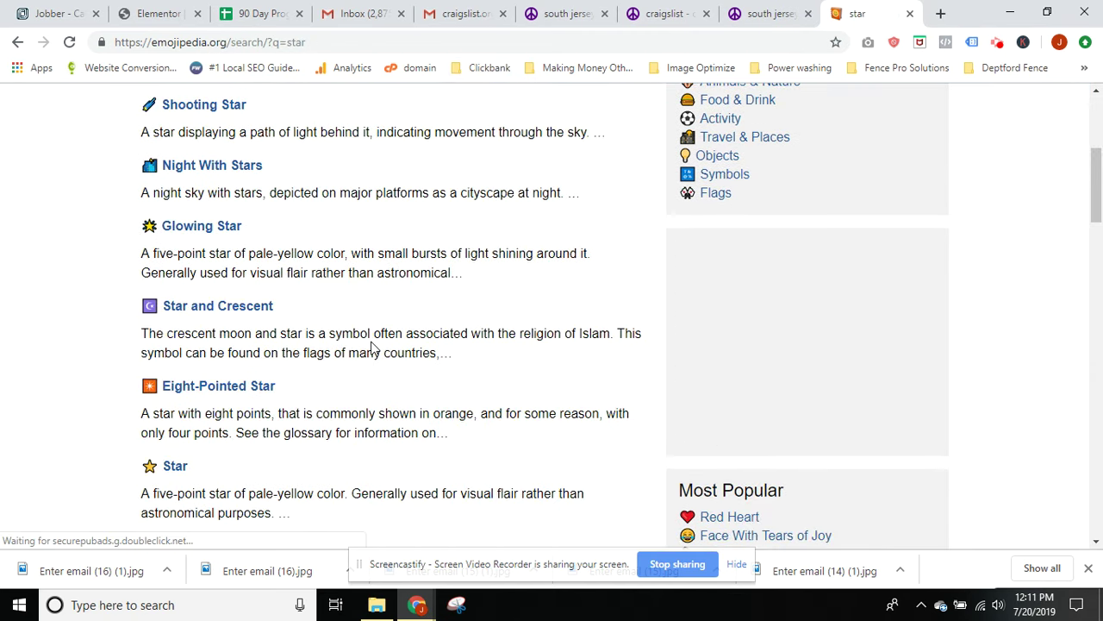
{"action": "scroll", "coordinate": [372, 347], "scroll_direction": "down", "scroll_amount": 5}
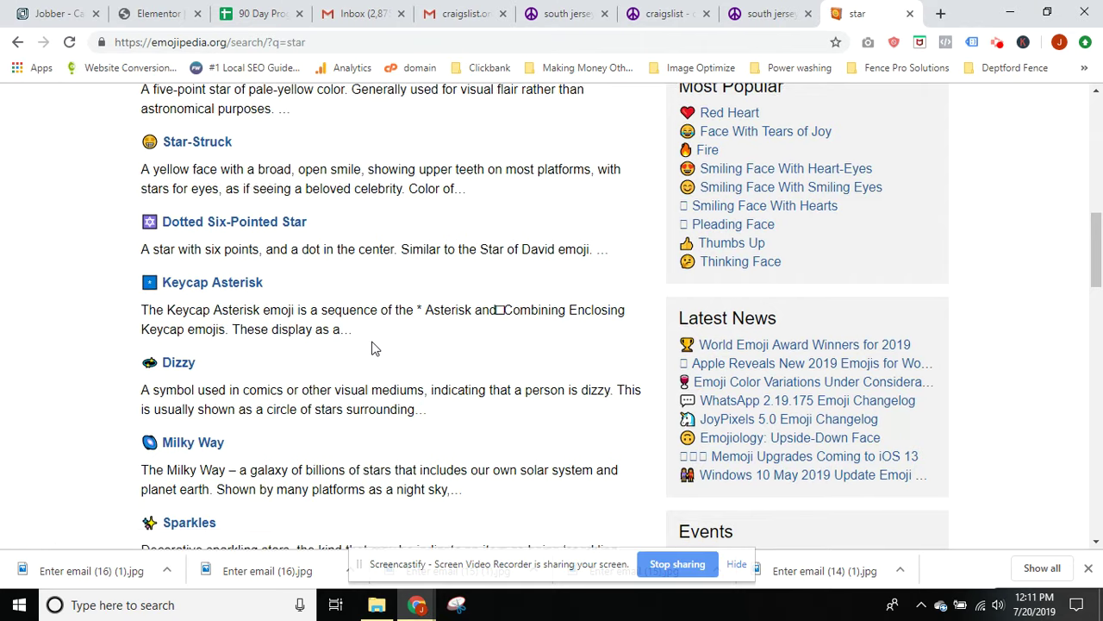
{"action": "scroll", "coordinate": [372, 347], "scroll_direction": "up", "scroll_amount": 8}
{"action": "double_click", "coordinate": [197, 112]}
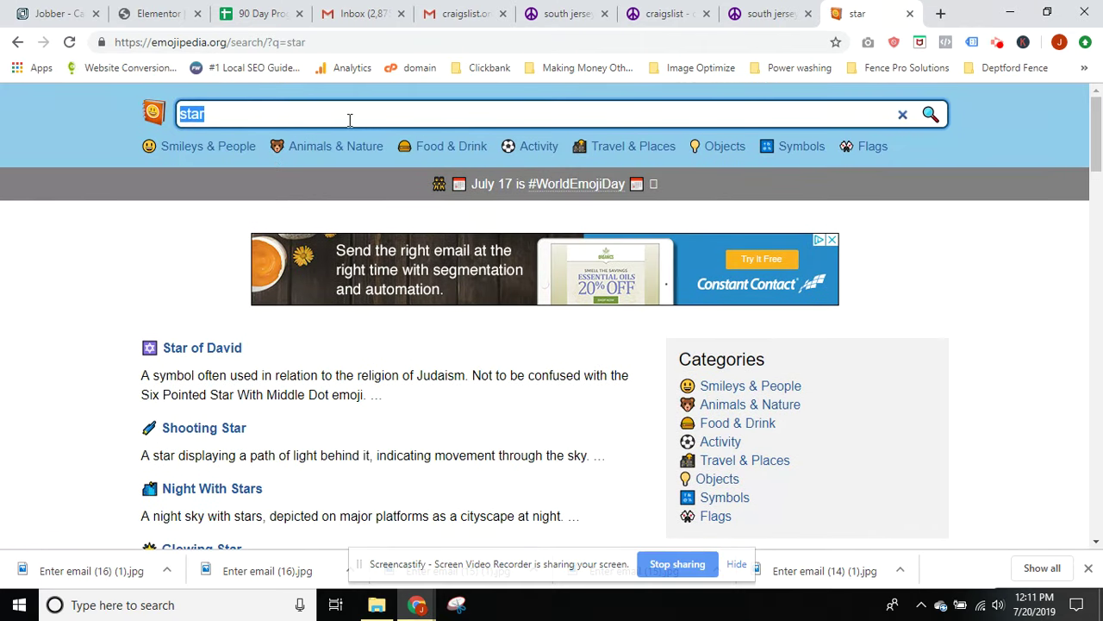
{"action": "type", "text": "asdt"}
{"action": "key", "text": "Return"}
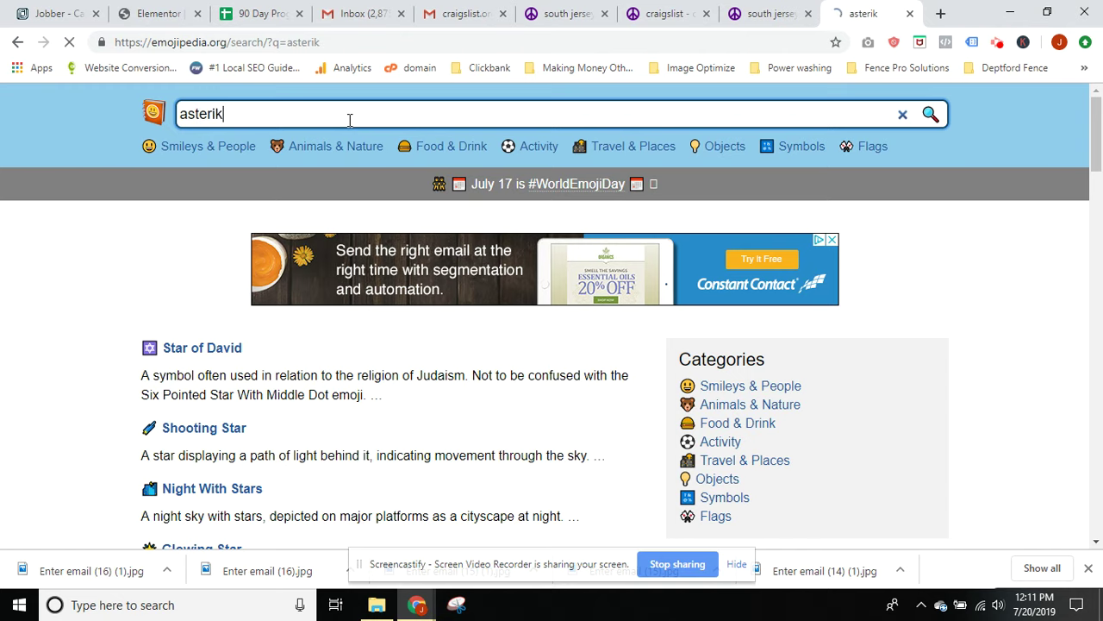
{"action": "left_click_drag", "start_coordinate": [223, 114], "coordinate": [189, 113]}
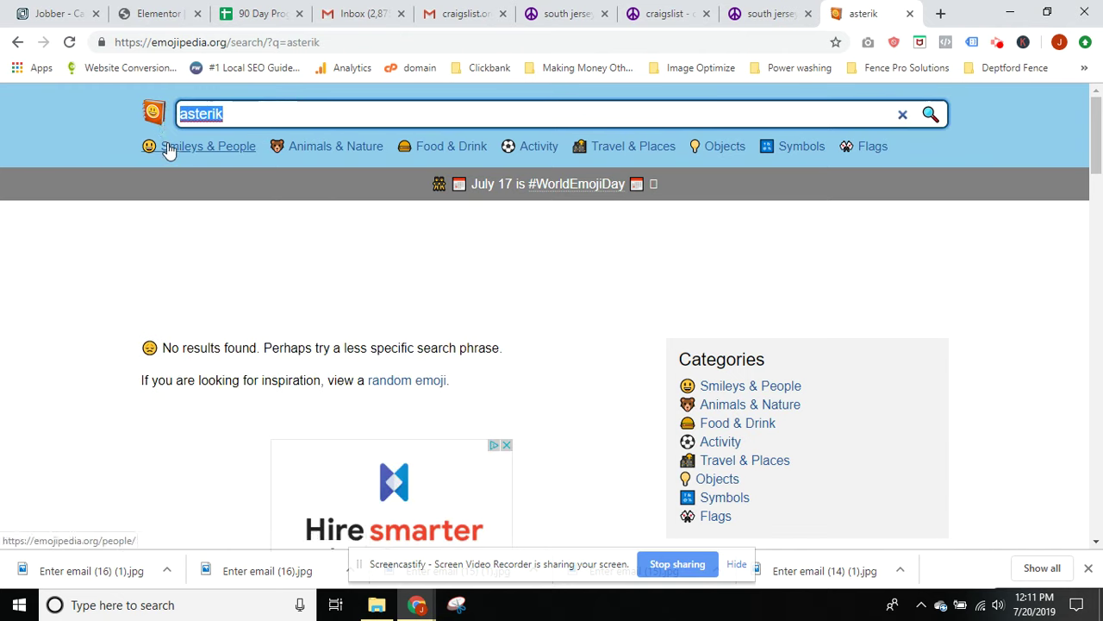
Copy the Grinning Face emoji from Smileys & People and return to the Craigslist tabs
{"action": "left_click", "coordinate": [165, 147]}
{"action": "left_click", "coordinate": [210, 414]}
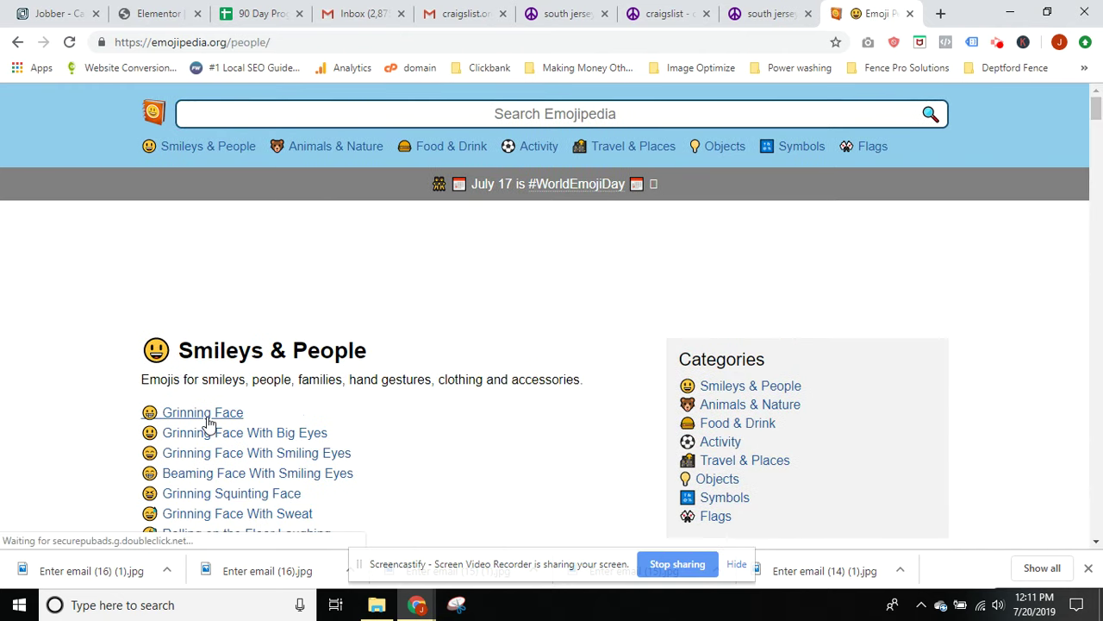
{"action": "scroll", "coordinate": [301, 374], "scroll_direction": "down", "scroll_amount": 2}
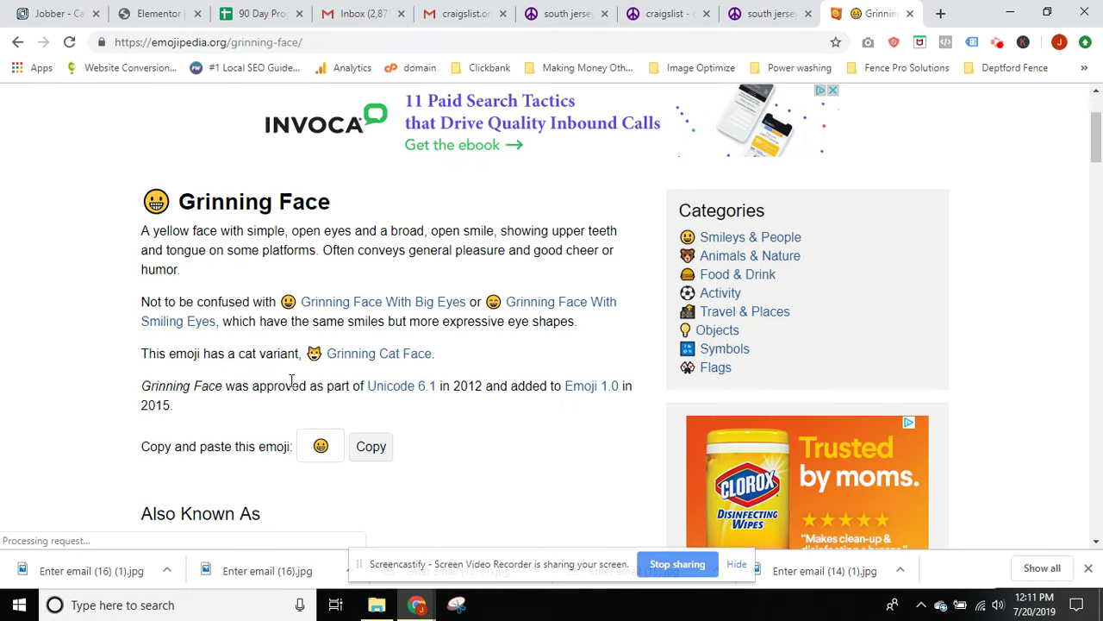
{"action": "left_click", "coordinate": [364, 437]}
{"action": "double_click", "coordinate": [315, 433]}
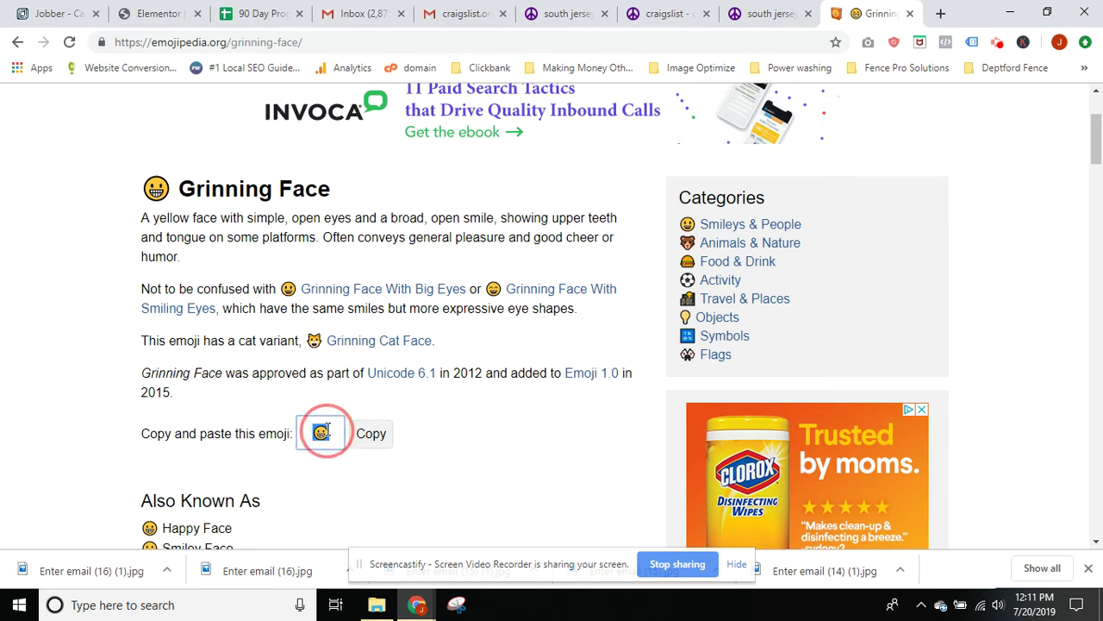
{"action": "left_click", "coordinate": [733, 13]}
{"action": "left_click", "coordinate": [679, 24]}
Paste the grinning emoji at the end and start of the posting title, then revisit the search results
{"action": "left_click", "coordinate": [763, 13]}
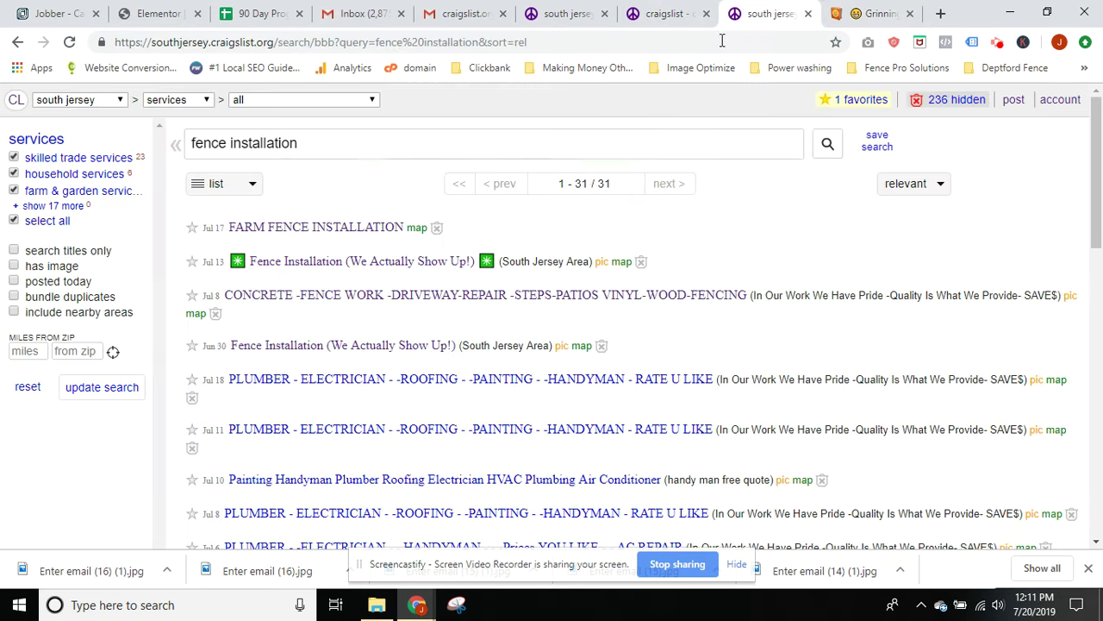
{"action": "left_click", "coordinate": [556, 13]}
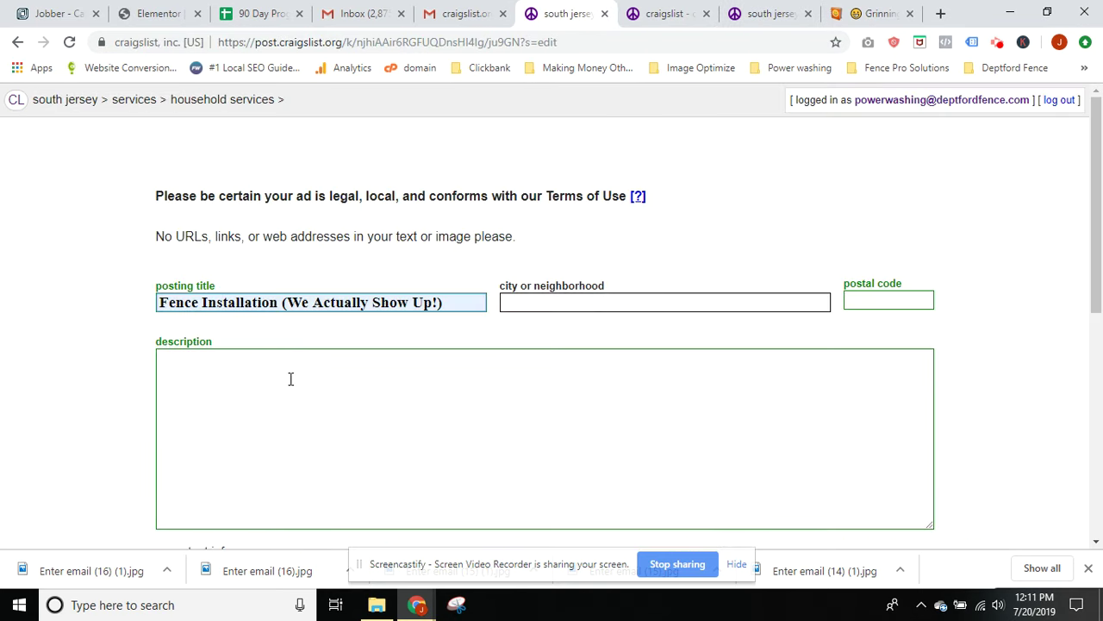
{"action": "left_click", "coordinate": [460, 306]}
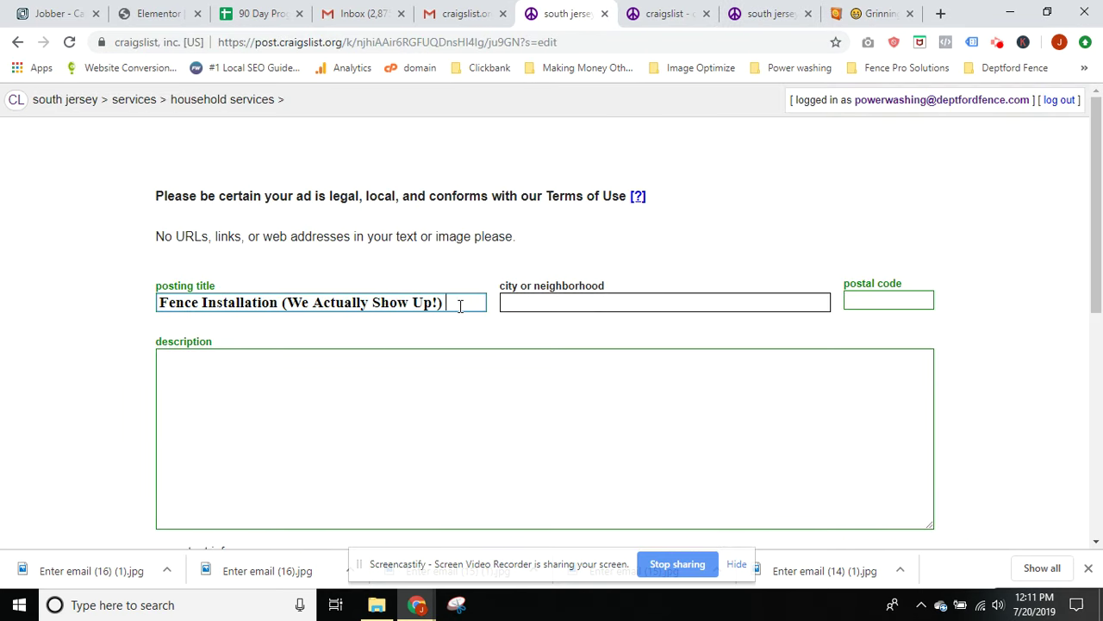
{"action": "key", "text": "ctrl+v"}
{"action": "left_click", "coordinate": [162, 304]}
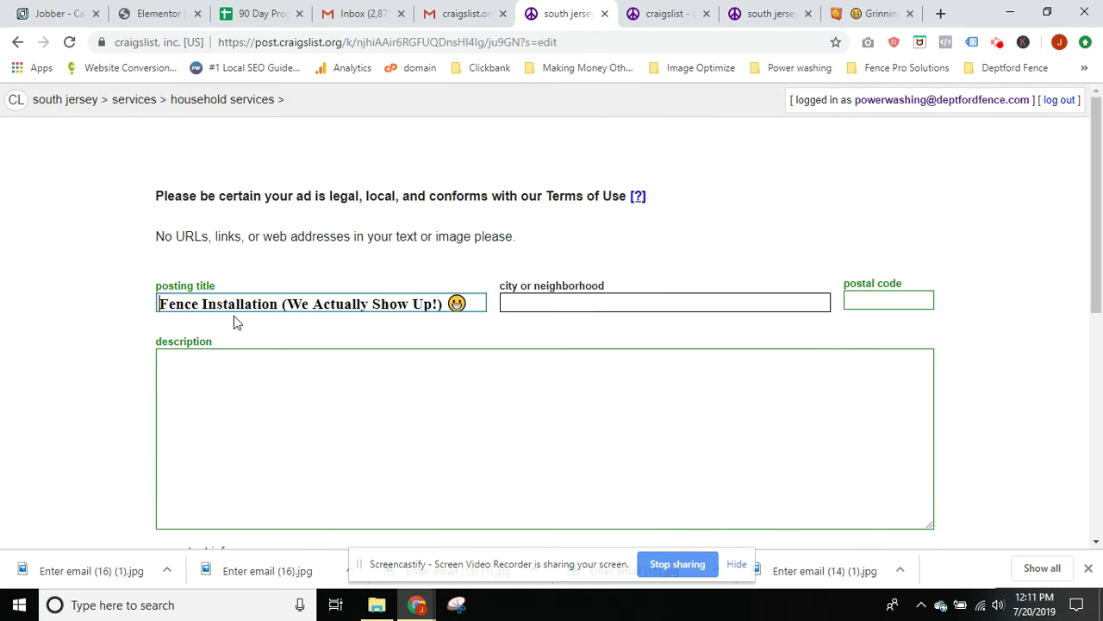
{"action": "key", "text": "ctrl+v"}
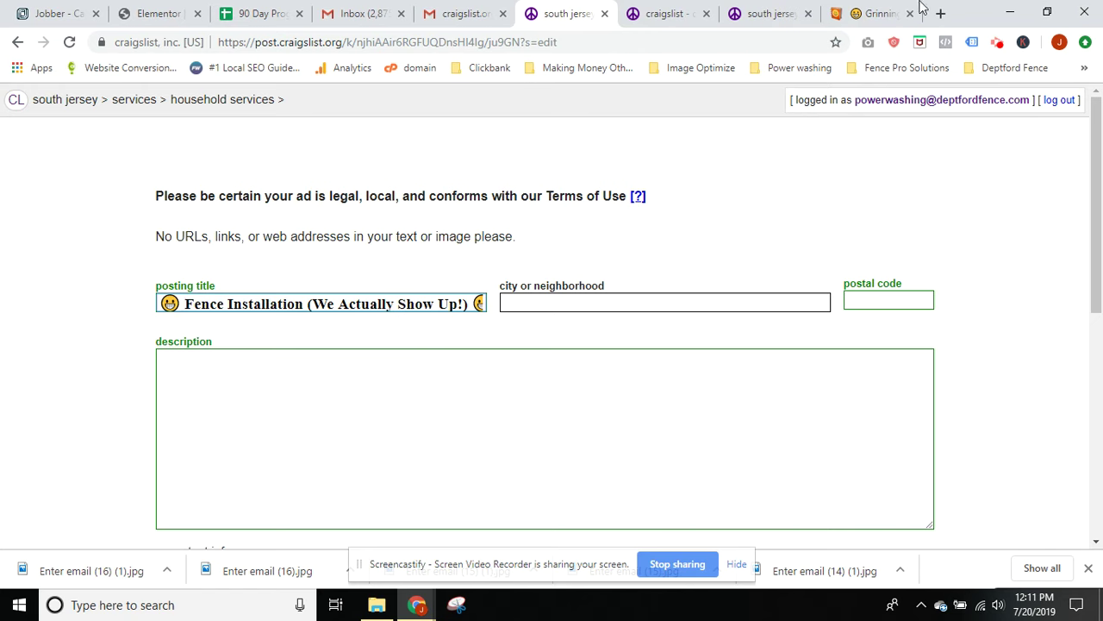
{"action": "left_click", "coordinate": [772, 11]}
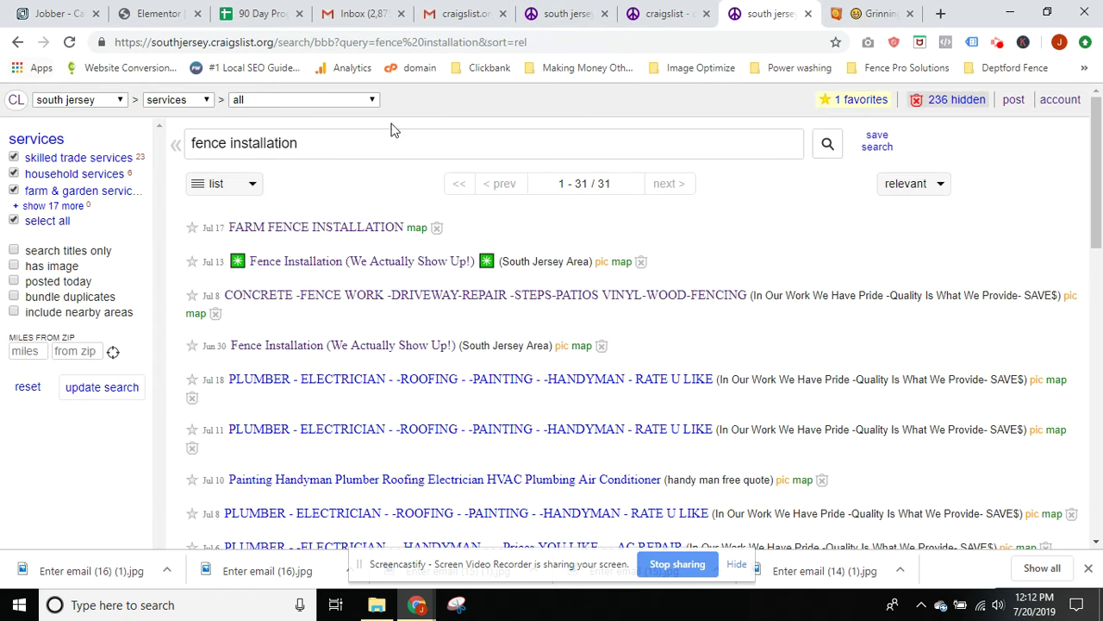
{"action": "left_click", "coordinate": [244, 145]}
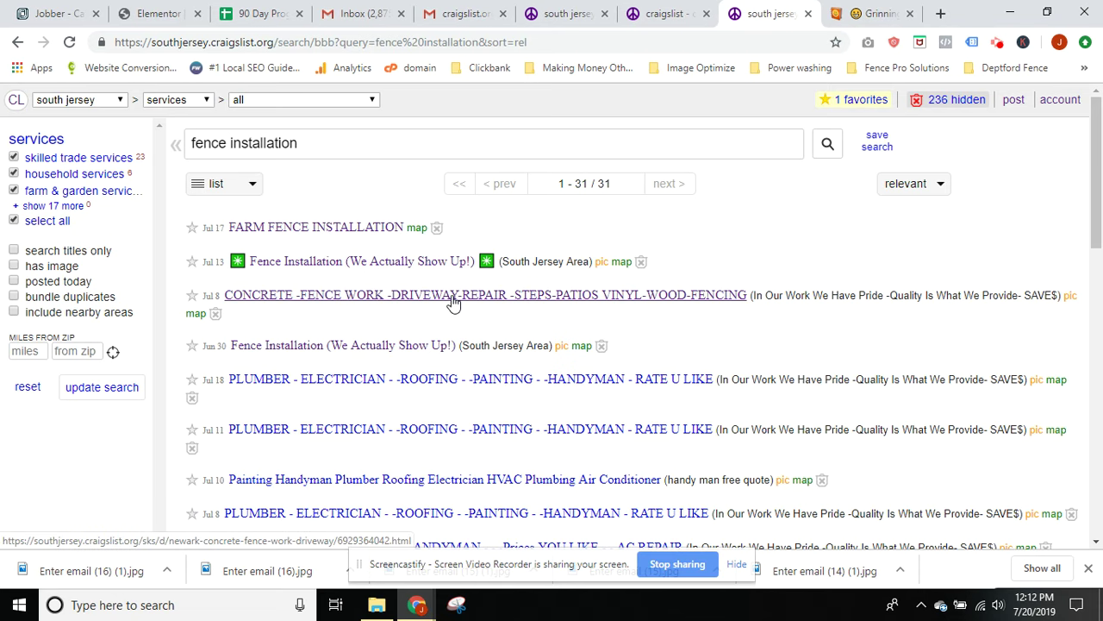
{"action": "left_click", "coordinate": [592, 305]}
{"action": "scroll", "coordinate": [387, 365], "scroll_direction": "down", "scroll_amount": 7}
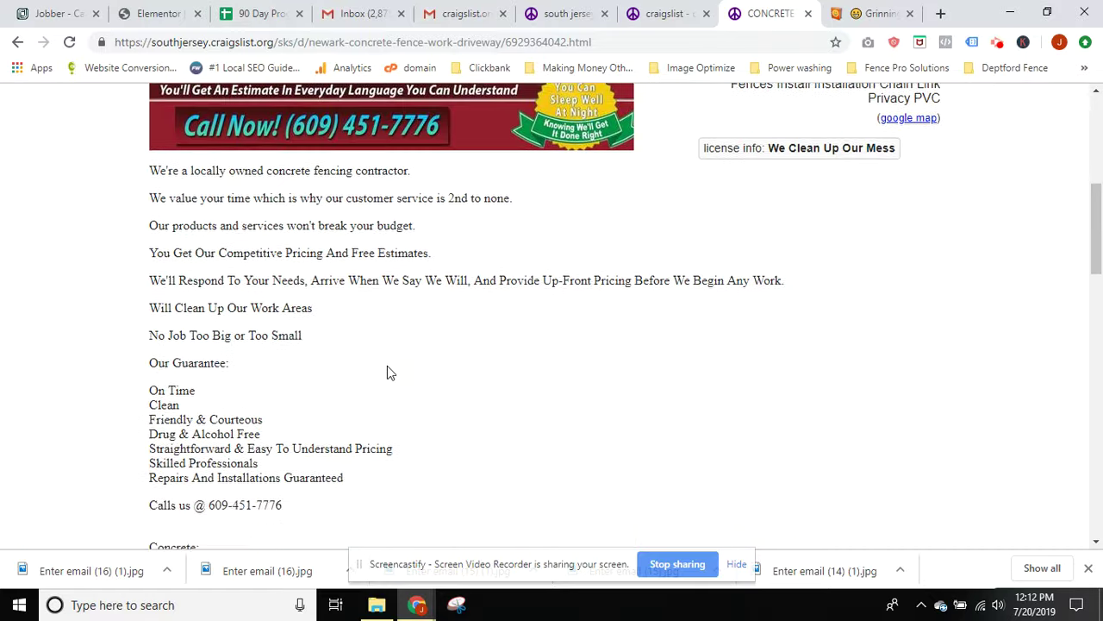
{"action": "scroll", "coordinate": [387, 366], "scroll_direction": "down", "scroll_amount": 2}
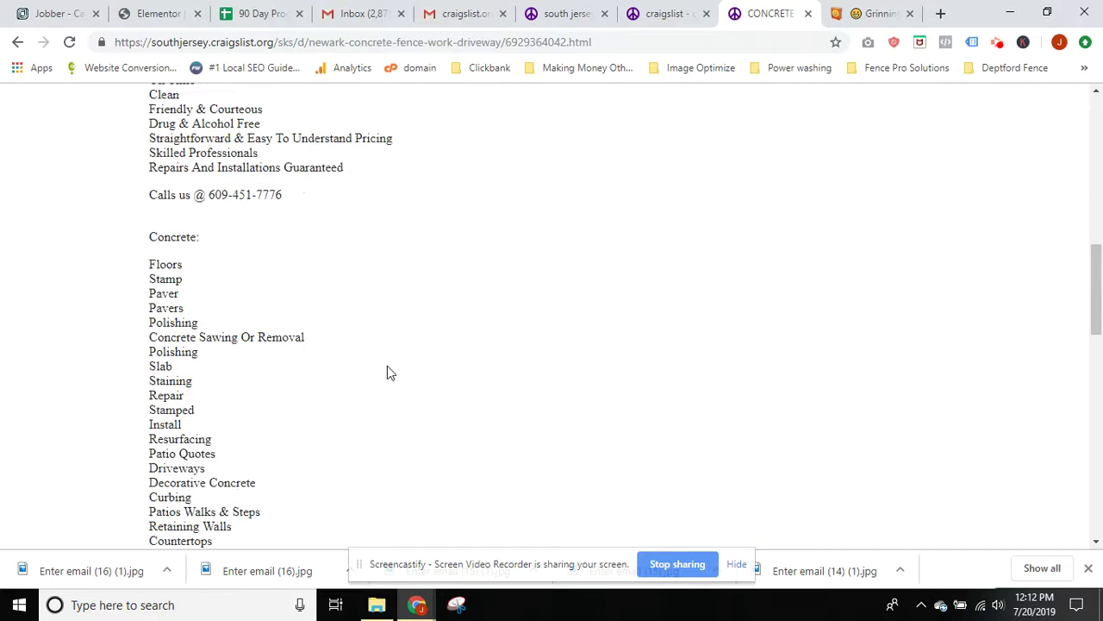
{"action": "scroll", "coordinate": [387, 366], "scroll_direction": "up", "scroll_amount": 10}
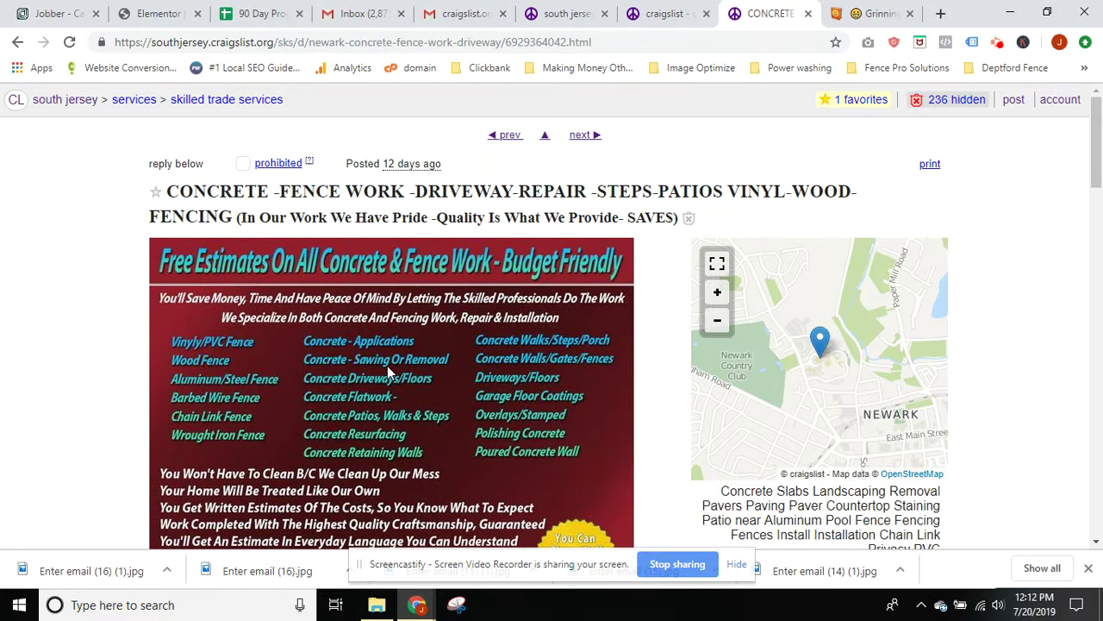
{"action": "left_click", "coordinate": [17, 41]}
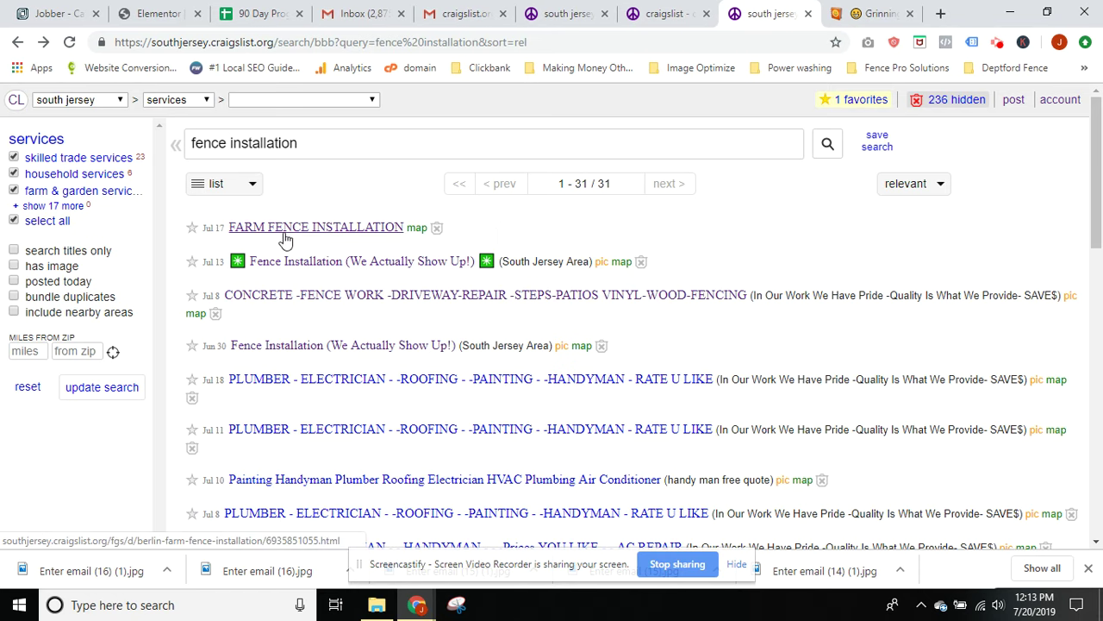
Scroll through the 31 fence installation results and open the 'relevant' sort dropdown
{"action": "scroll", "coordinate": [222, 248], "scroll_direction": "down", "scroll_amount": 2}
{"action": "scroll", "coordinate": [221, 248], "scroll_direction": "up", "scroll_amount": 2}
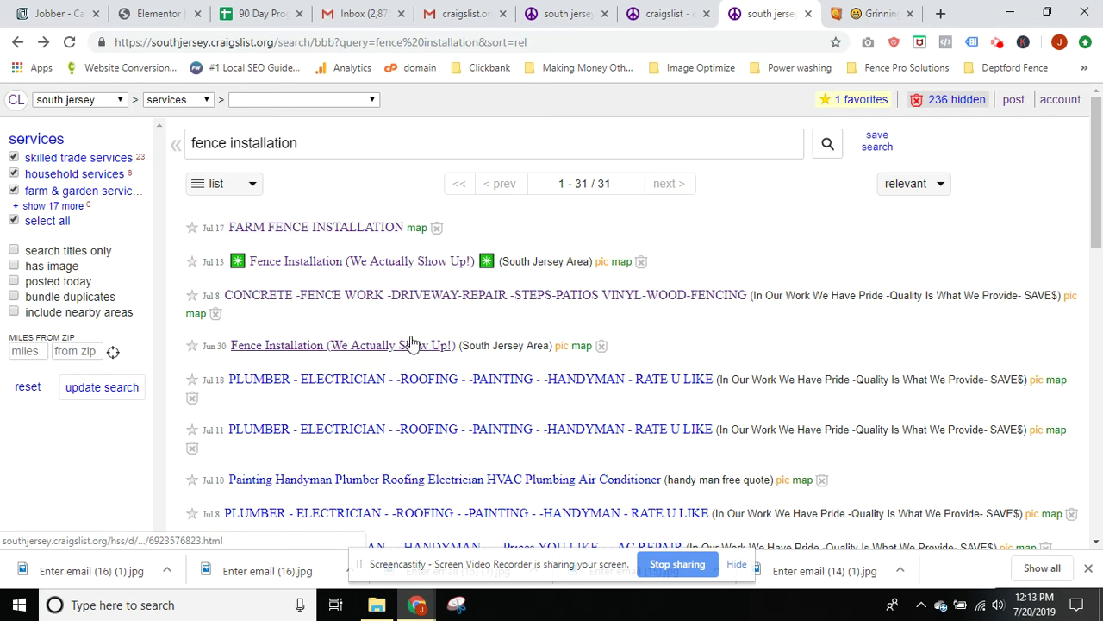
{"action": "scroll", "coordinate": [387, 356], "scroll_direction": "down", "scroll_amount": 1}
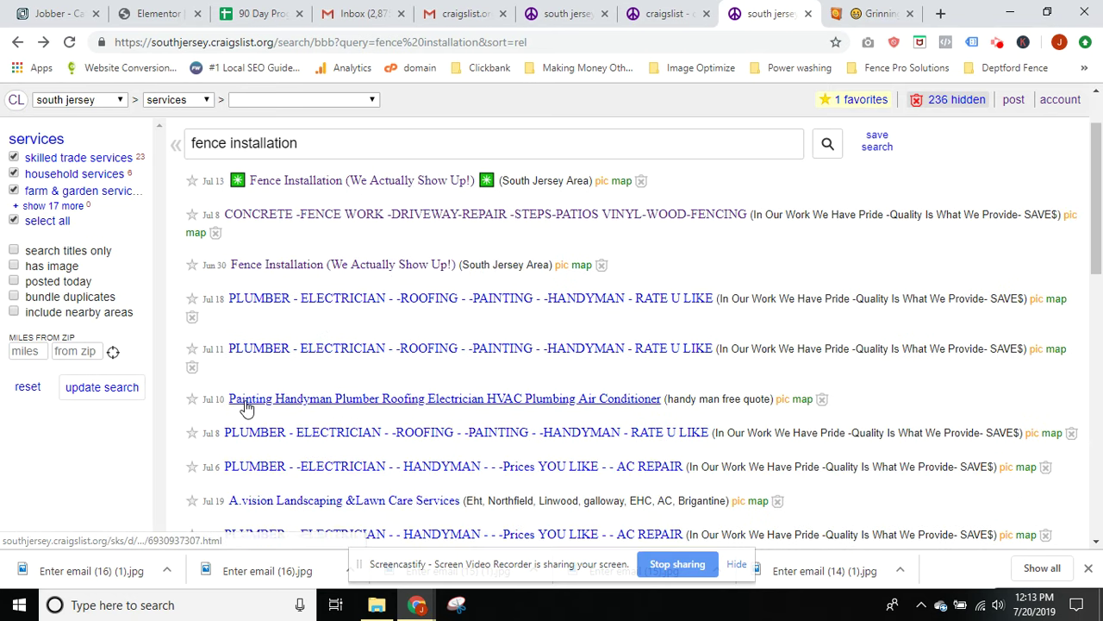
{"action": "scroll", "coordinate": [246, 405], "scroll_direction": "down", "scroll_amount": 2}
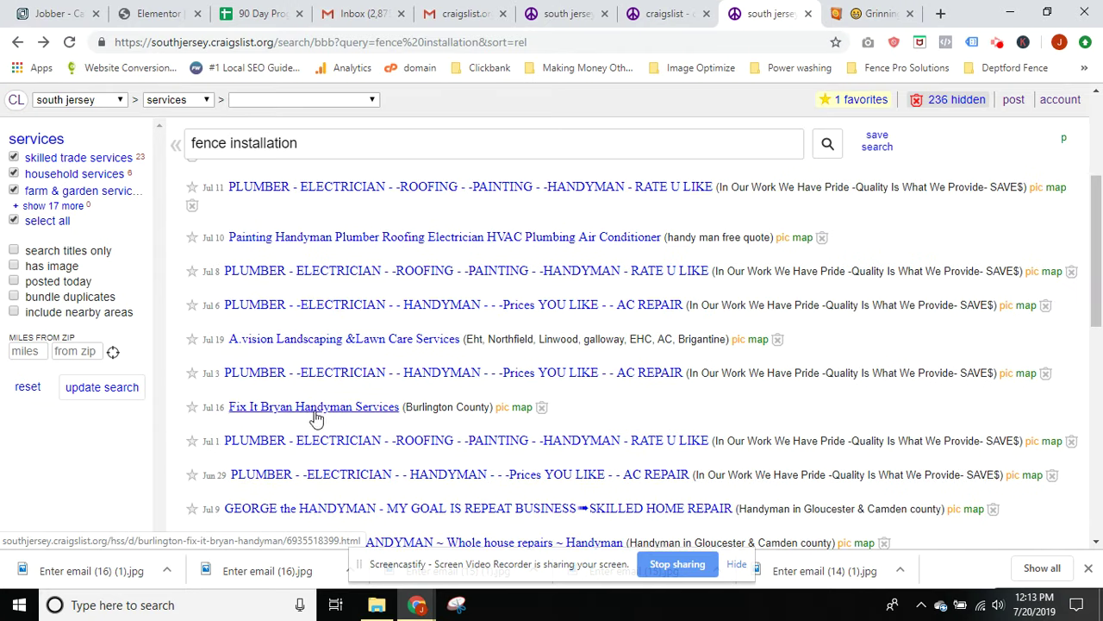
{"action": "scroll", "coordinate": [316, 416], "scroll_direction": "down", "scroll_amount": 1}
{"action": "scroll", "coordinate": [298, 457], "scroll_direction": "down", "scroll_amount": 1}
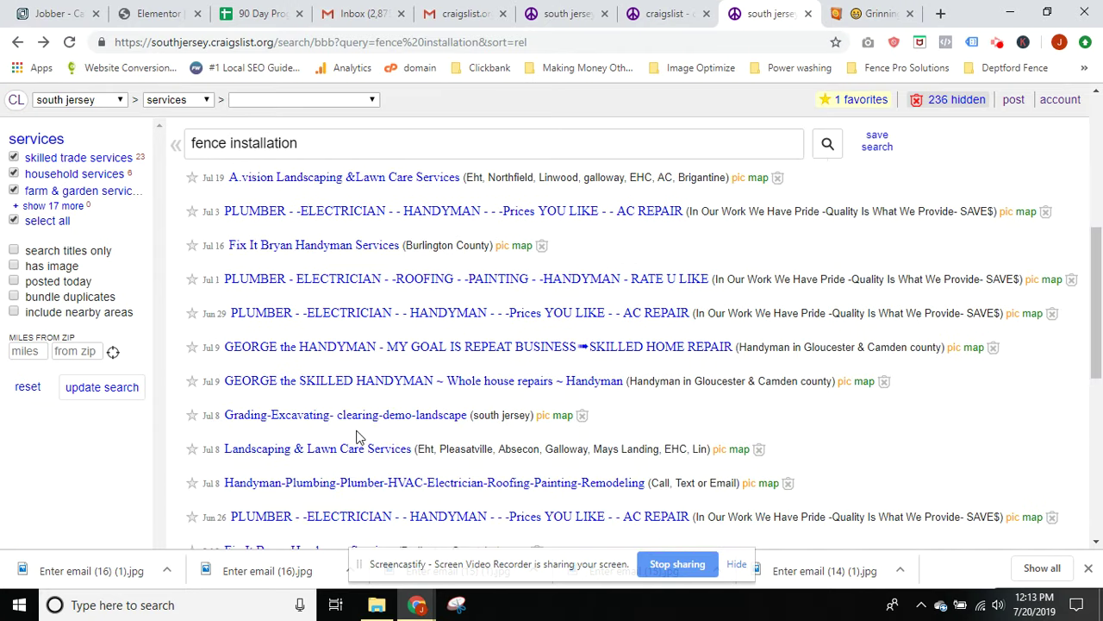
{"action": "scroll", "coordinate": [359, 437], "scroll_direction": "down", "scroll_amount": 2}
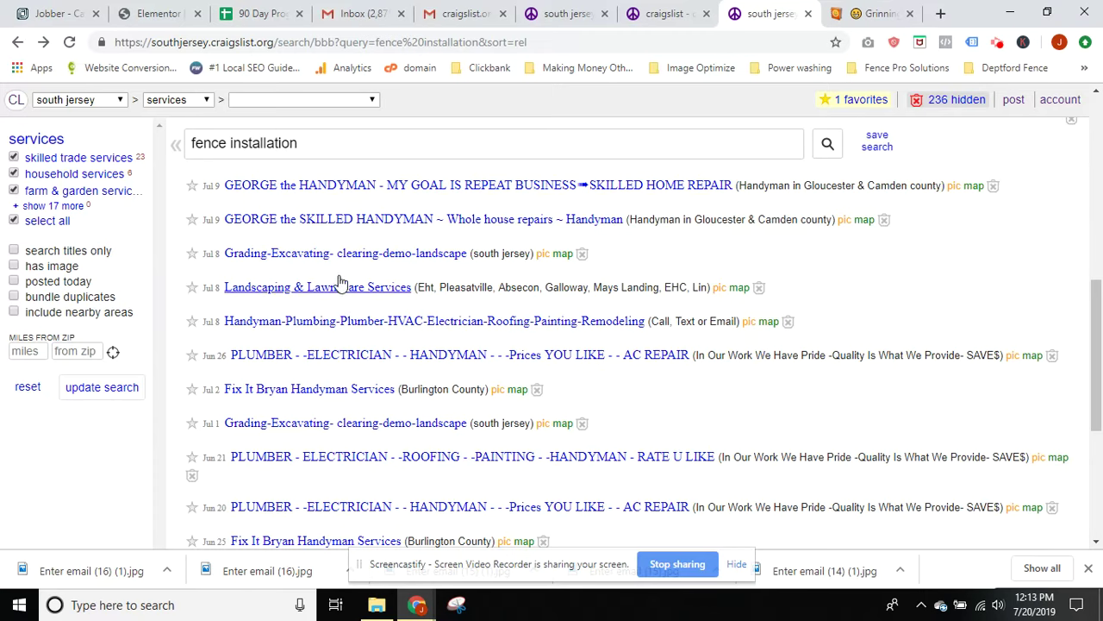
{"action": "scroll", "coordinate": [371, 418], "scroll_direction": "down", "scroll_amount": 1}
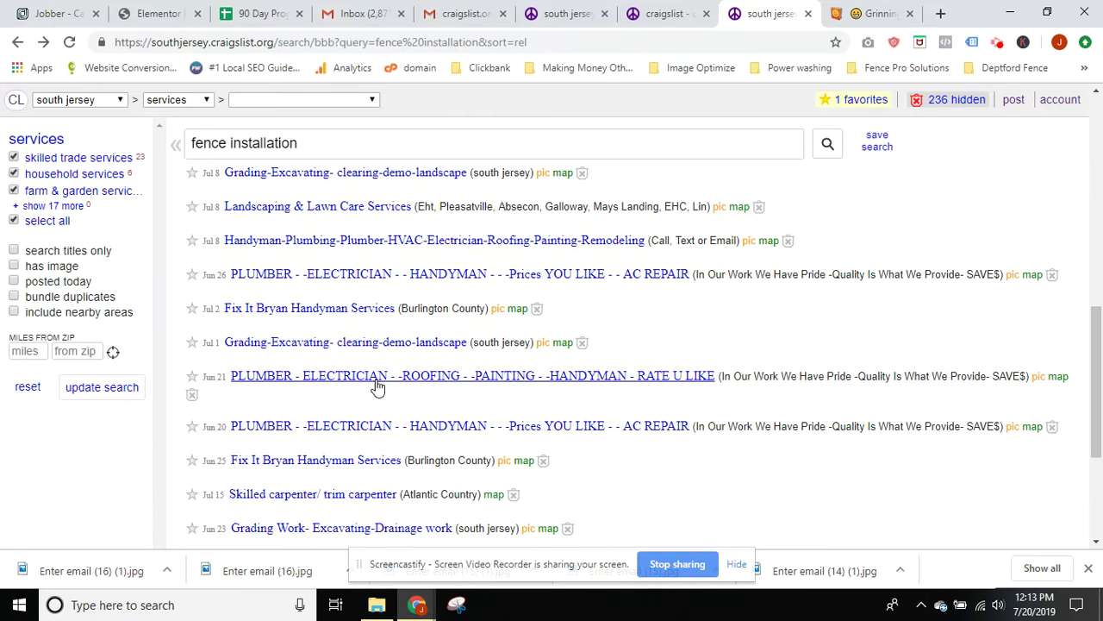
{"action": "scroll", "coordinate": [377, 387], "scroll_direction": "down", "scroll_amount": 3}
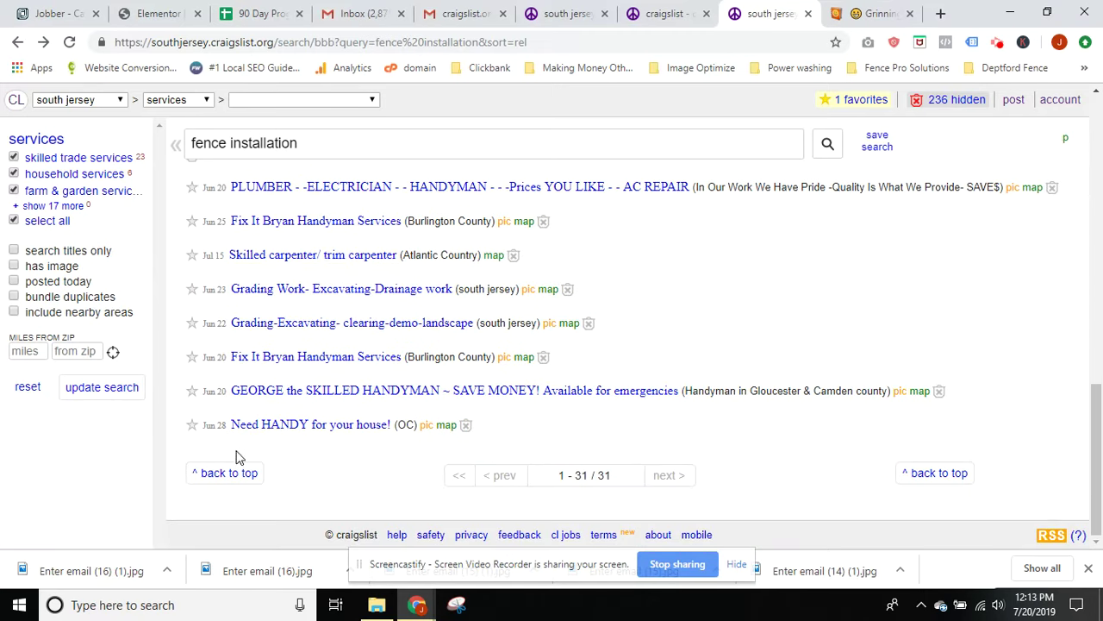
{"action": "scroll", "coordinate": [436, 470], "scroll_direction": "up", "scroll_amount": 10}
{"action": "scroll", "coordinate": [437, 470], "scroll_direction": "down", "scroll_amount": 10}
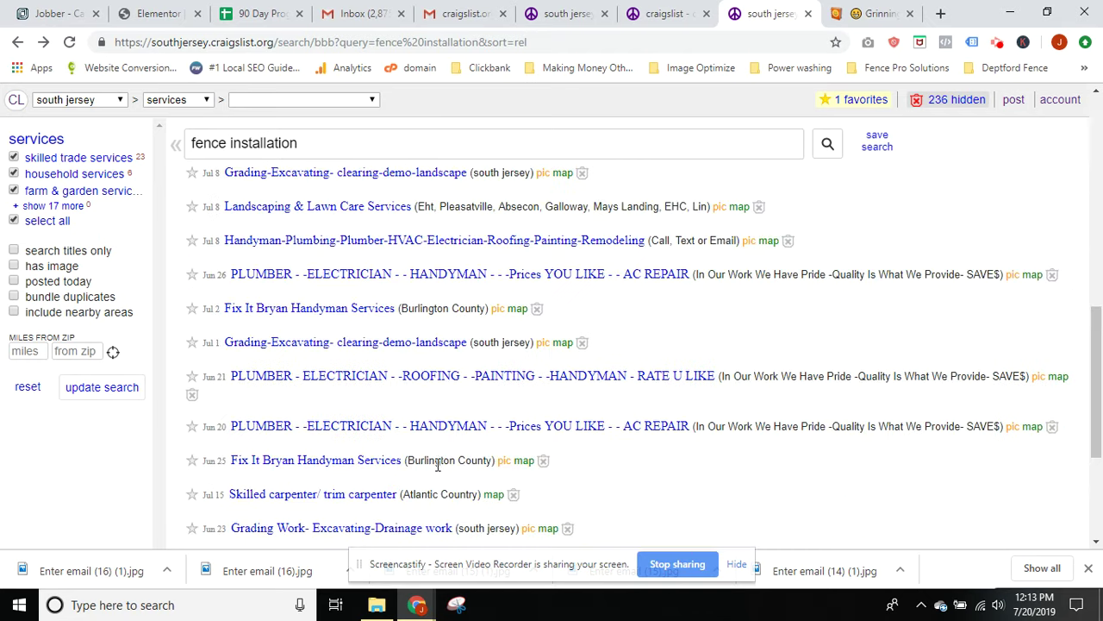
{"action": "scroll", "coordinate": [337, 414], "scroll_direction": "up", "scroll_amount": 10}
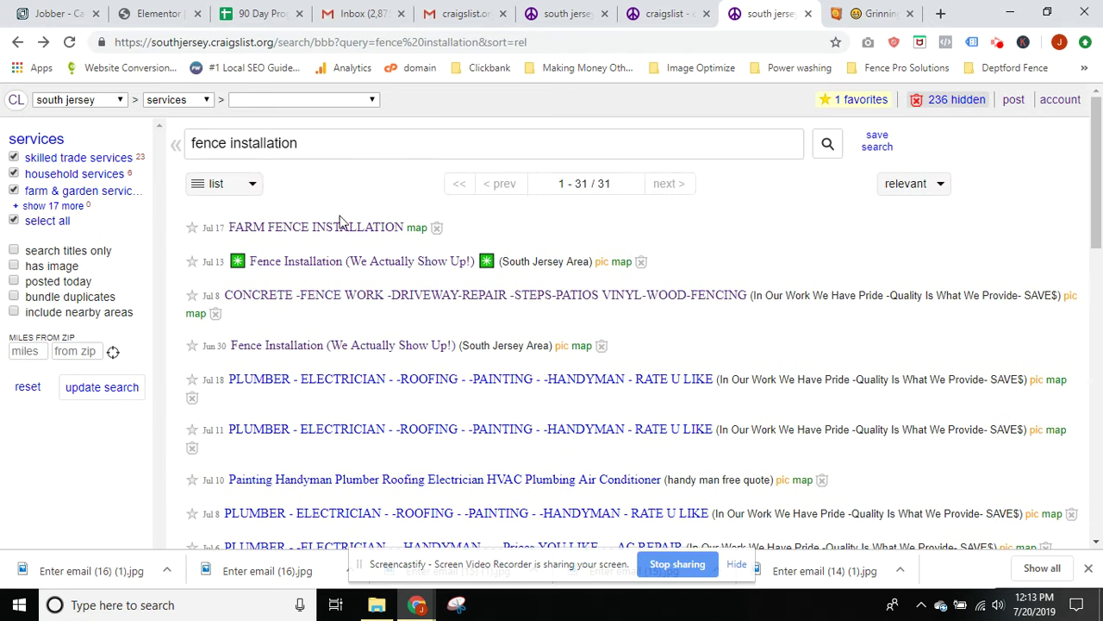
{"action": "left_click", "coordinate": [920, 193]}
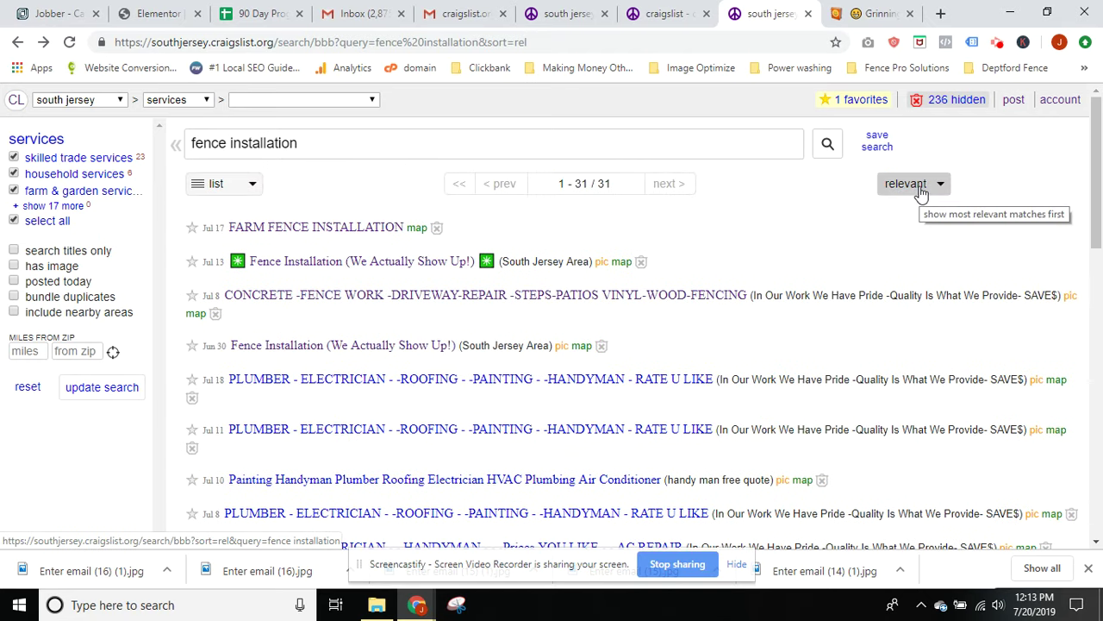
{"action": "scroll", "coordinate": [455, 319], "scroll_direction": "down", "scroll_amount": 5}
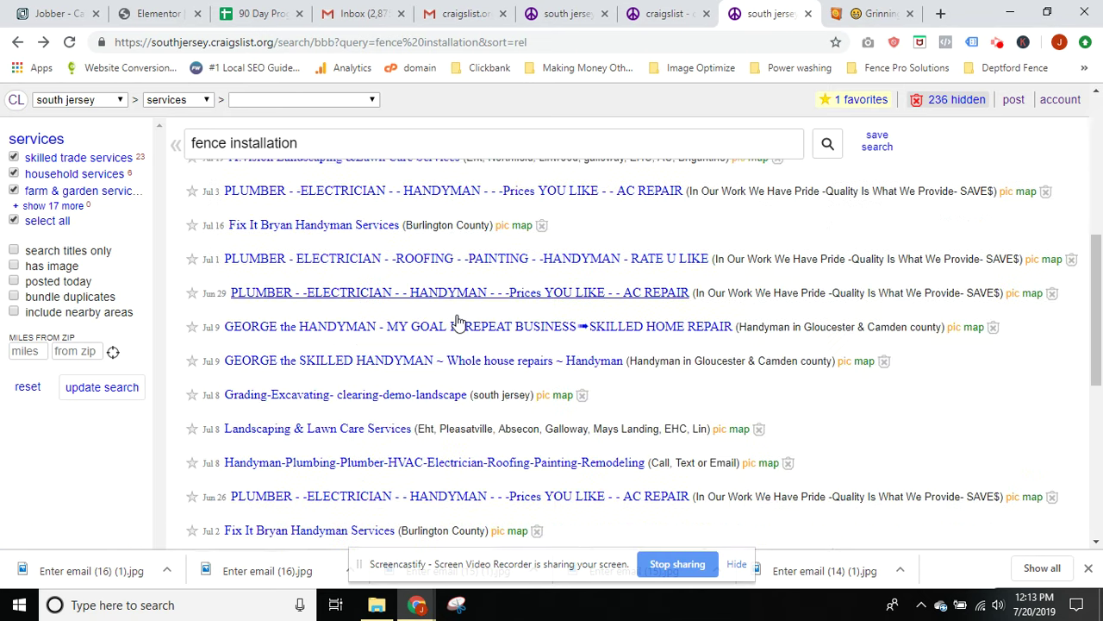
{"action": "scroll", "coordinate": [457, 321], "scroll_direction": "up", "scroll_amount": 4}
{"action": "scroll", "coordinate": [457, 322], "scroll_direction": "up", "scroll_amount": 2}
{"action": "left_click", "coordinate": [914, 183]}
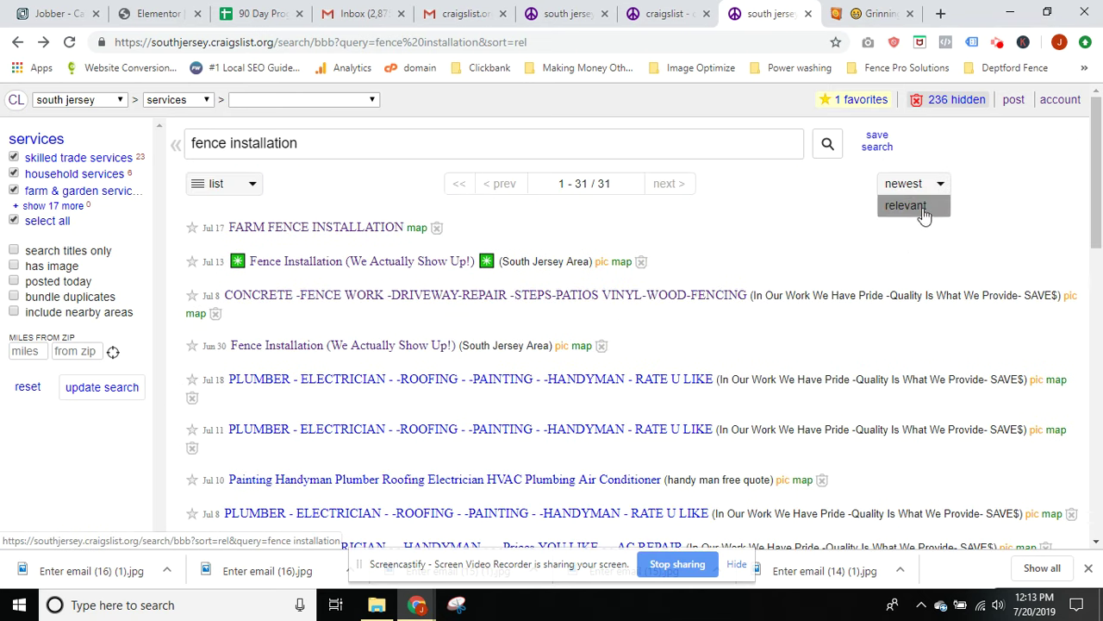
{"action": "left_click", "coordinate": [915, 207]}
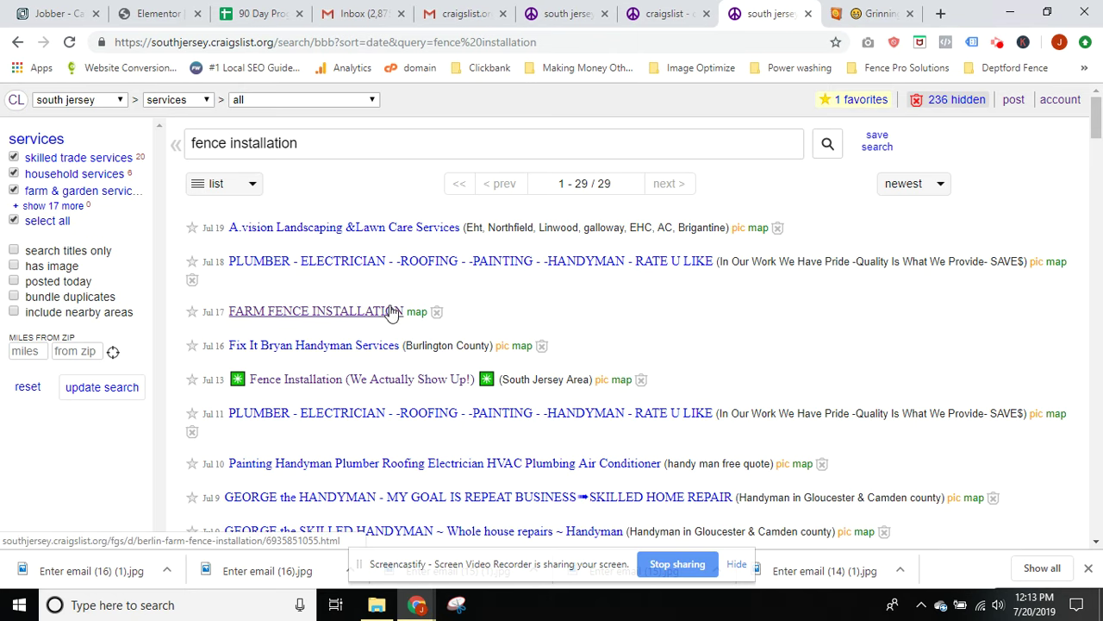
{"action": "scroll", "coordinate": [435, 350], "scroll_direction": "down", "scroll_amount": 3}
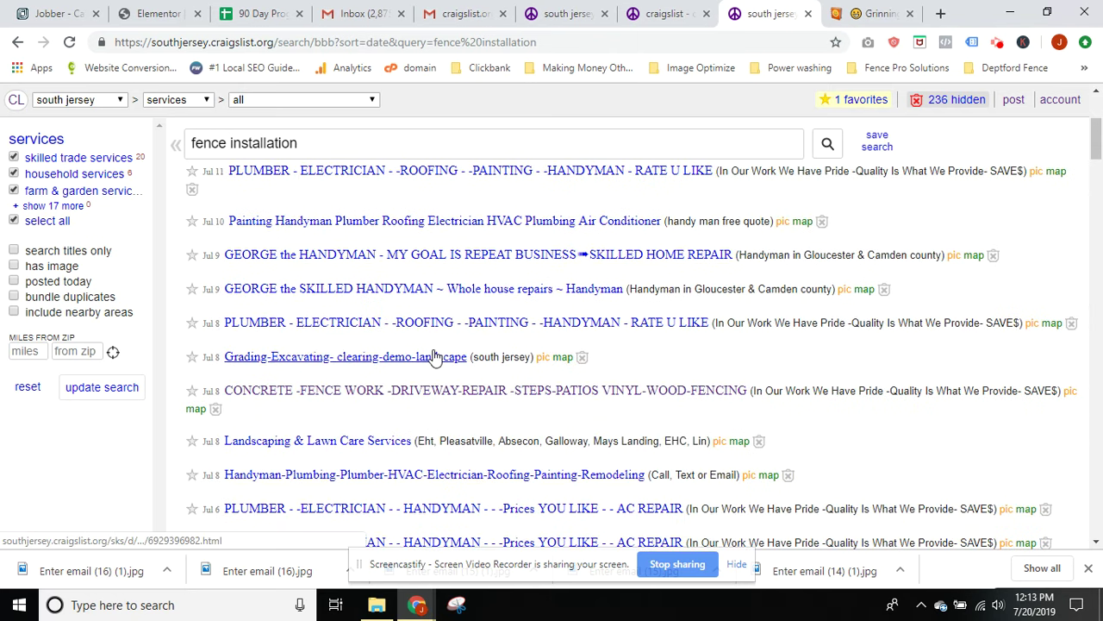
{"action": "scroll", "coordinate": [477, 336], "scroll_direction": "down", "scroll_amount": 2}
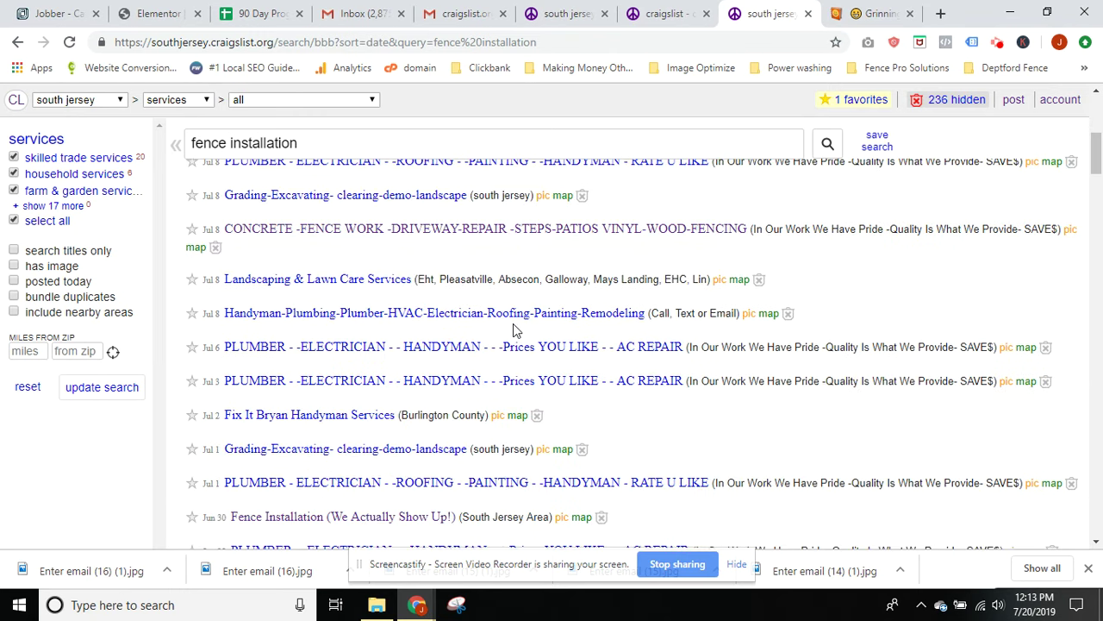
{"action": "scroll", "coordinate": [513, 323], "scroll_direction": "up", "scroll_amount": 1}
{"action": "scroll", "coordinate": [515, 330], "scroll_direction": "down", "scroll_amount": 1}
{"action": "scroll", "coordinate": [515, 330], "scroll_direction": "up", "scroll_amount": 4}
{"action": "scroll", "coordinate": [518, 332], "scroll_direction": "down", "scroll_amount": 1}
{"action": "scroll", "coordinate": [518, 331], "scroll_direction": "down", "scroll_amount": 2}
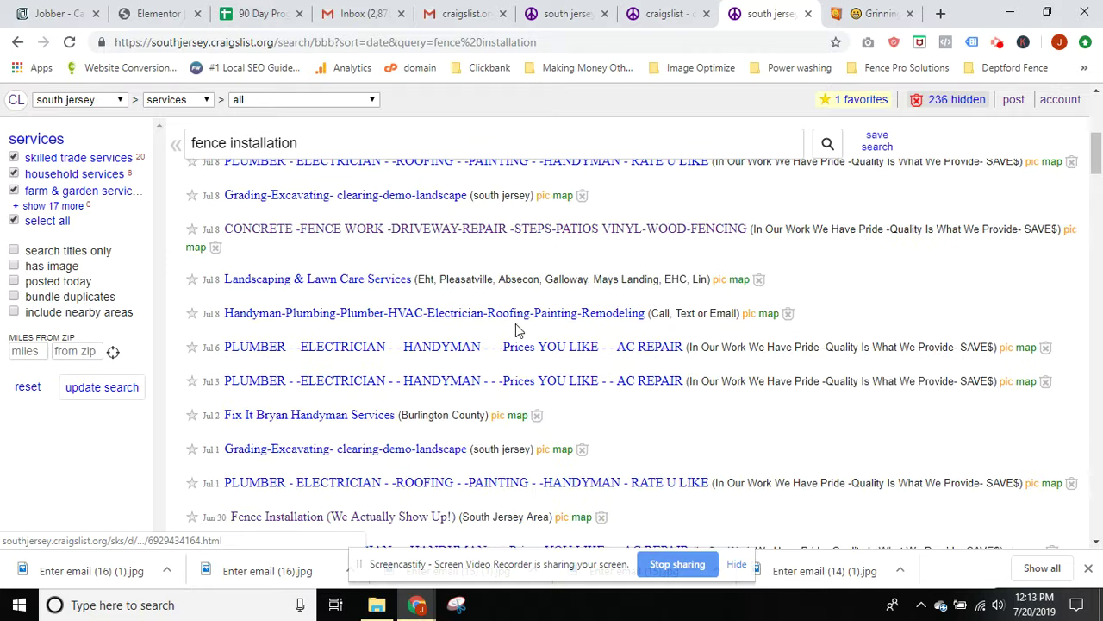
{"action": "scroll", "coordinate": [516, 324], "scroll_direction": "up", "scroll_amount": 3}
{"action": "left_click", "coordinate": [639, 439]}
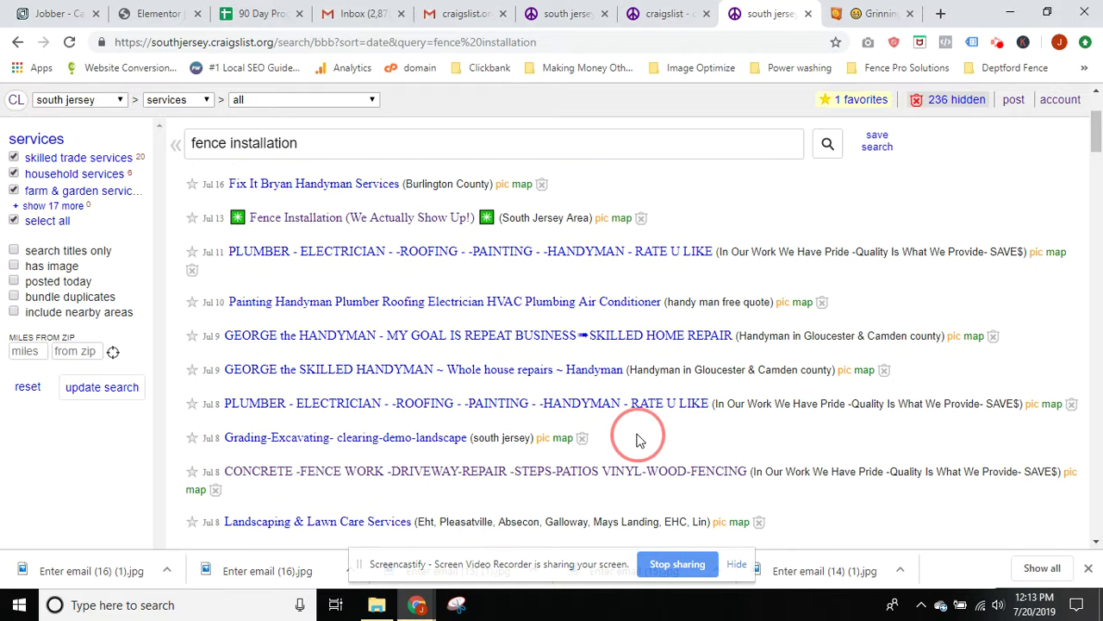
{"action": "scroll", "coordinate": [279, 388], "scroll_direction": "down", "scroll_amount": 4}
{"action": "scroll", "coordinate": [278, 387], "scroll_direction": "down", "scroll_amount": 1}
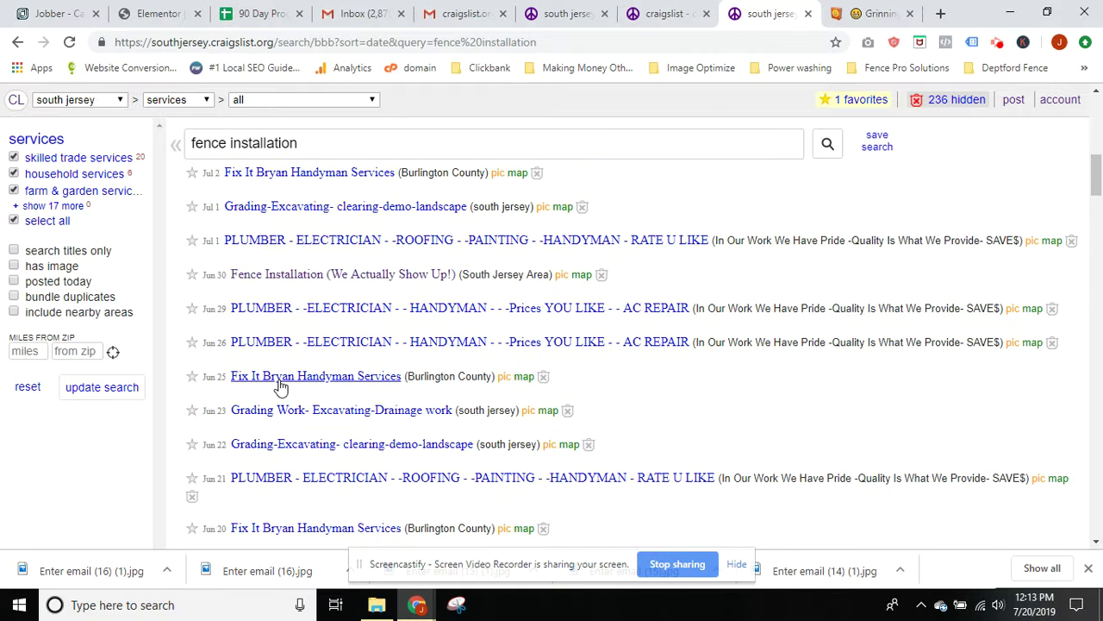
{"action": "scroll", "coordinate": [331, 385], "scroll_direction": "down", "scroll_amount": 3}
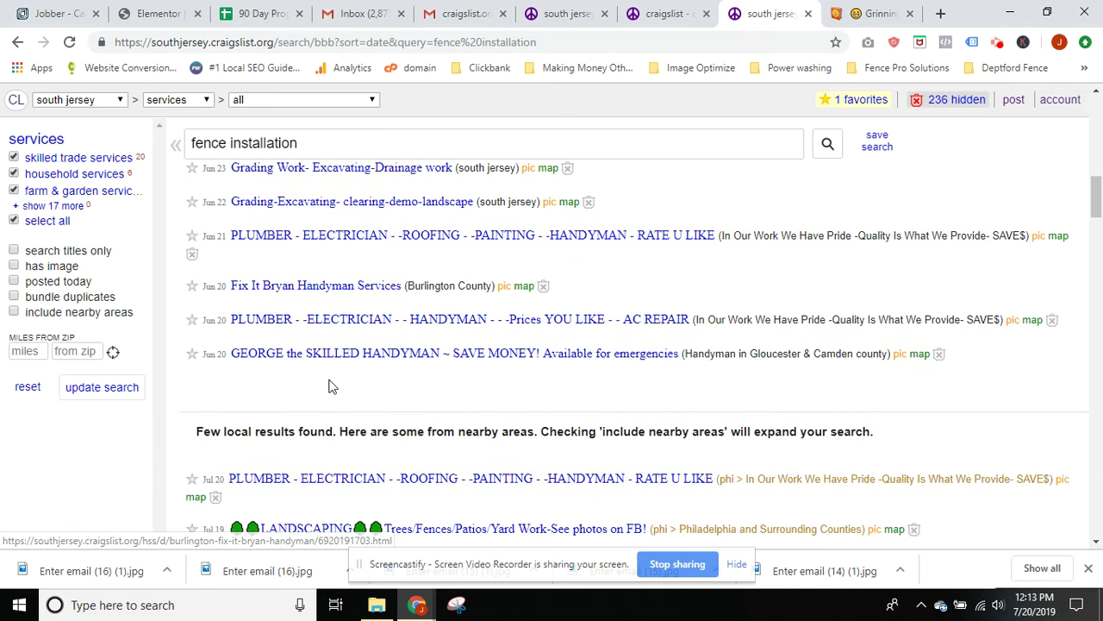
{"action": "scroll", "coordinate": [329, 386], "scroll_direction": "up", "scroll_amount": 1}
{"action": "scroll", "coordinate": [329, 386], "scroll_direction": "down", "scroll_amount": 1}
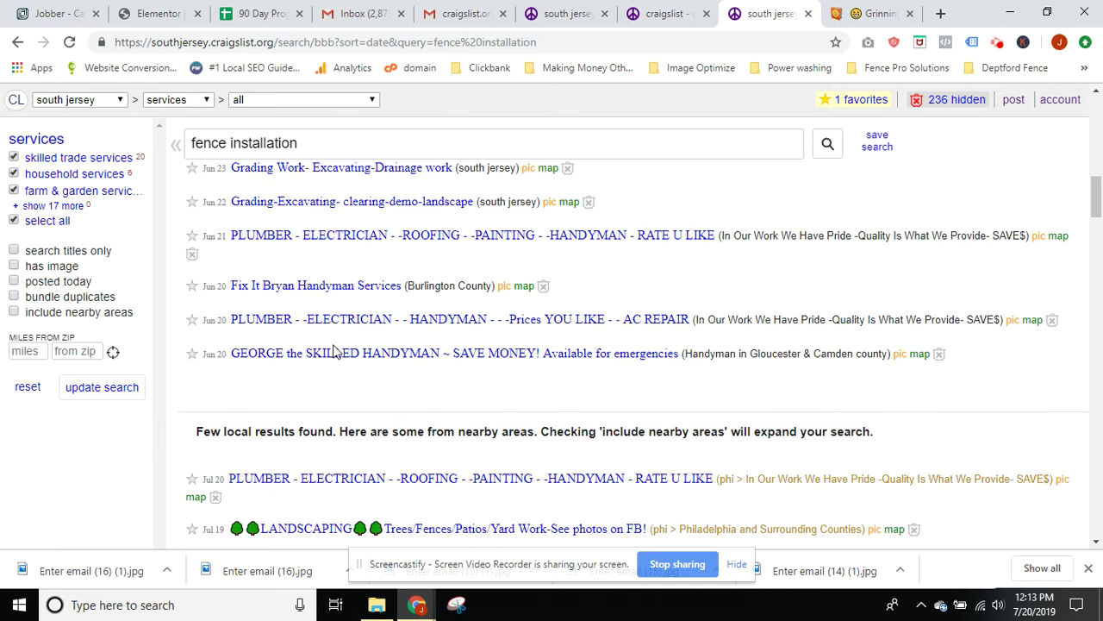
{"action": "scroll", "coordinate": [333, 351], "scroll_direction": "up", "scroll_amount": 10}
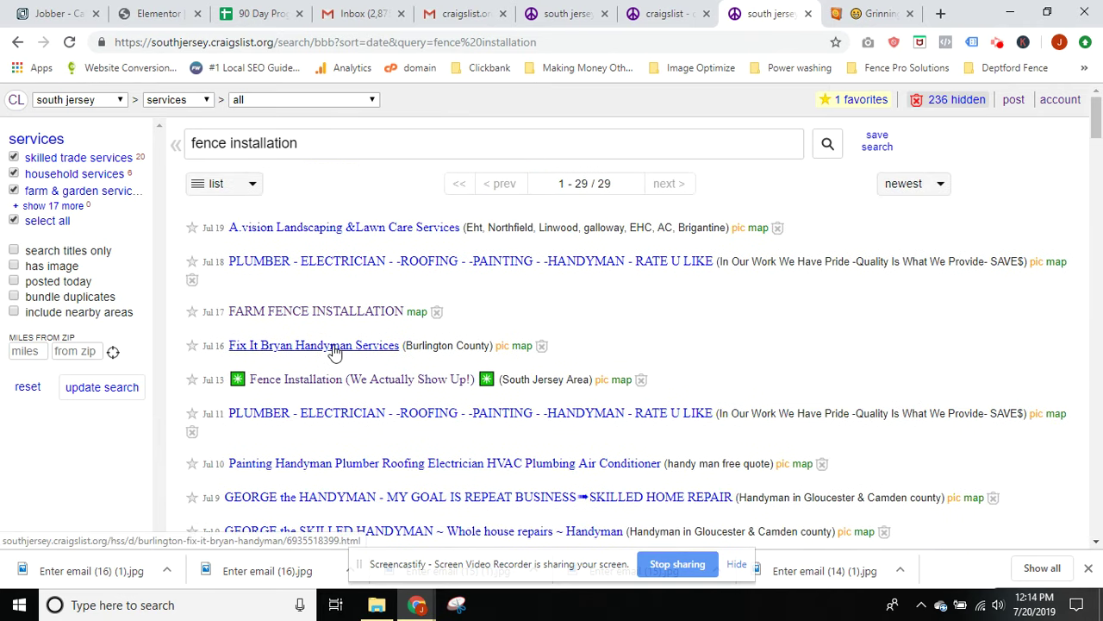
On the posting form, enter postal code 08096, correcting the typo
{"action": "left_click", "coordinate": [664, 14]}
{"action": "left_click", "coordinate": [594, 14]}
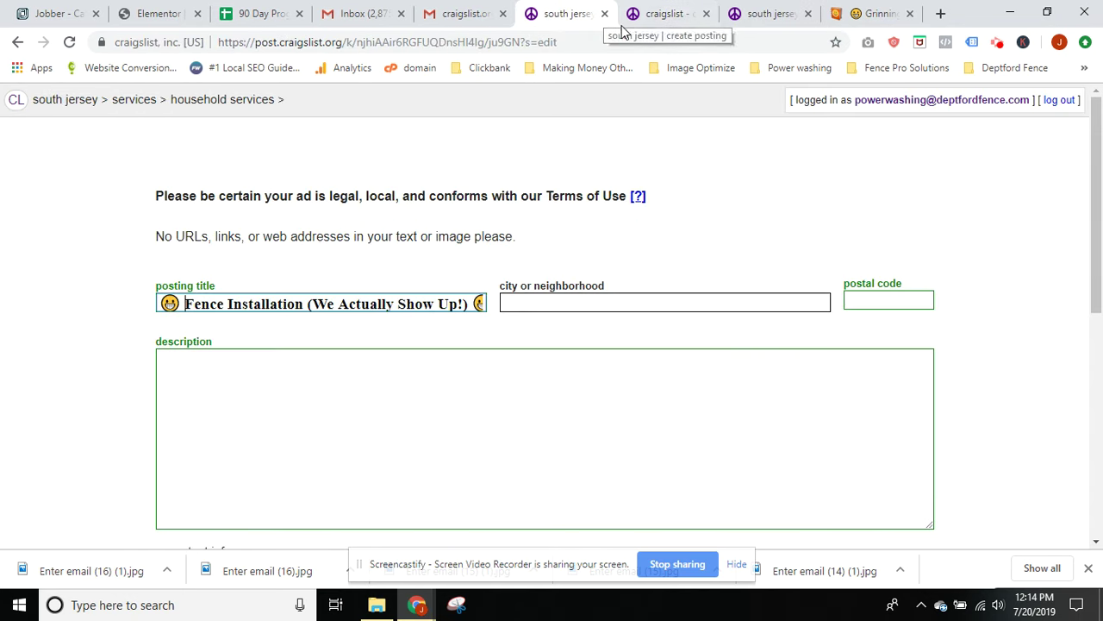
{"action": "left_click", "coordinate": [525, 301]}
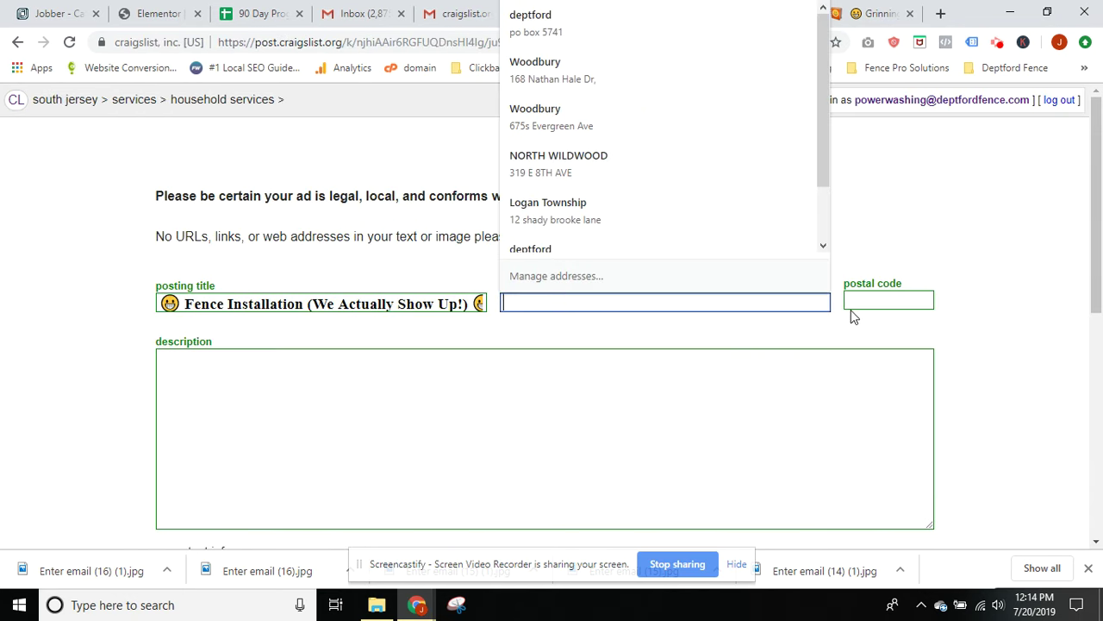
{"action": "left_click", "coordinate": [652, 334]}
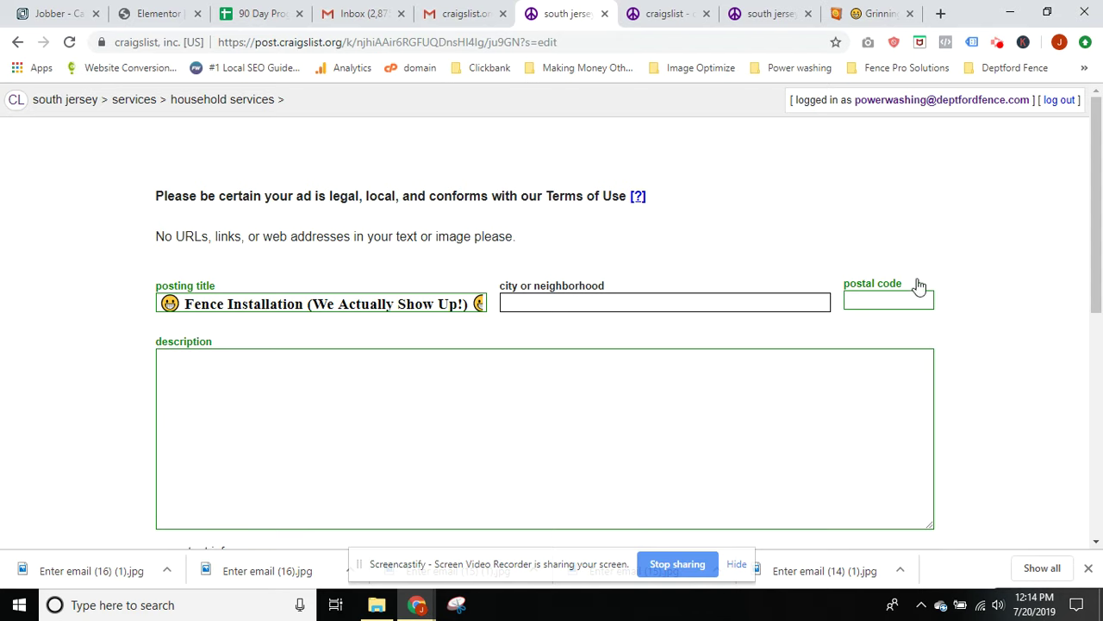
{"action": "left_click", "coordinate": [887, 303]}
{"action": "type", "text": "080+6"}
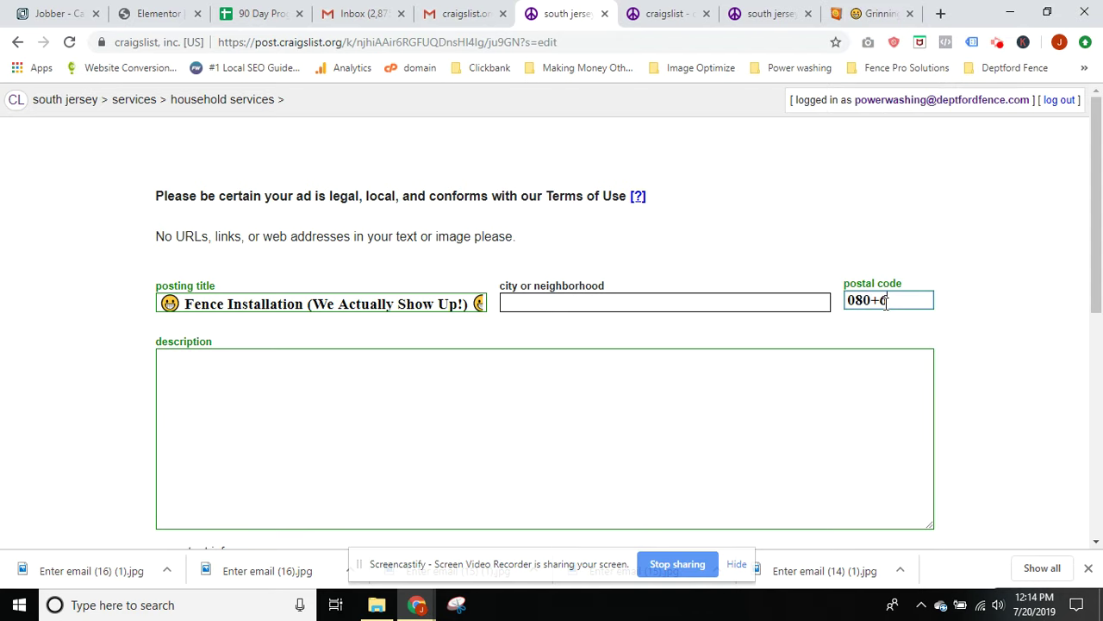
{"action": "key", "text": "BackSpace"}
{"action": "key", "text": "BackSpace"}
{"action": "type", "text": "96"}
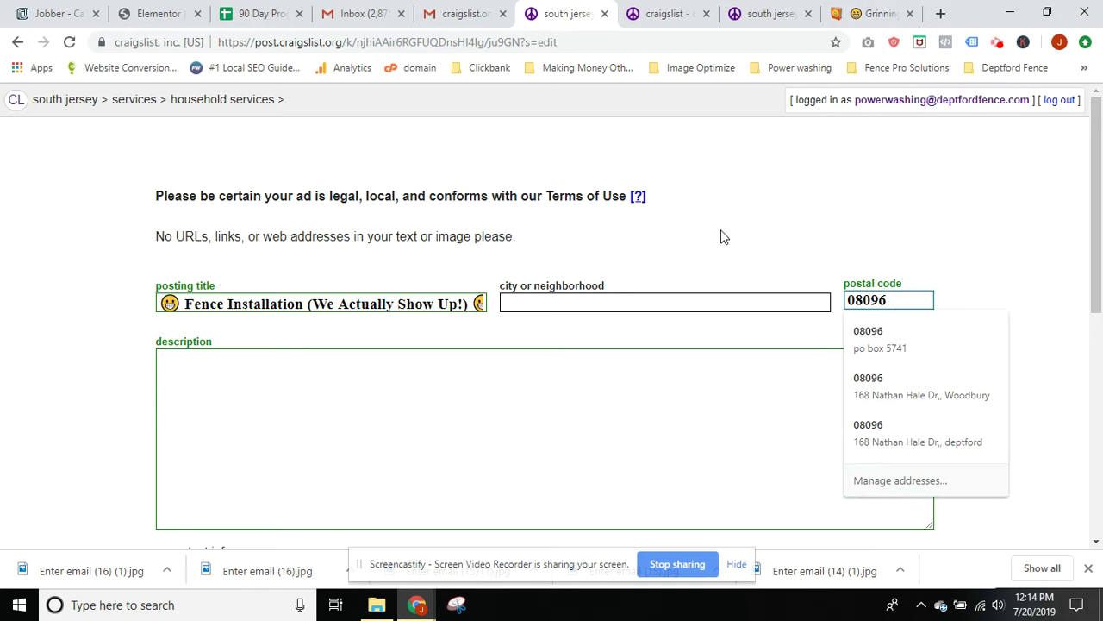
{"action": "left_click", "coordinate": [423, 400]}
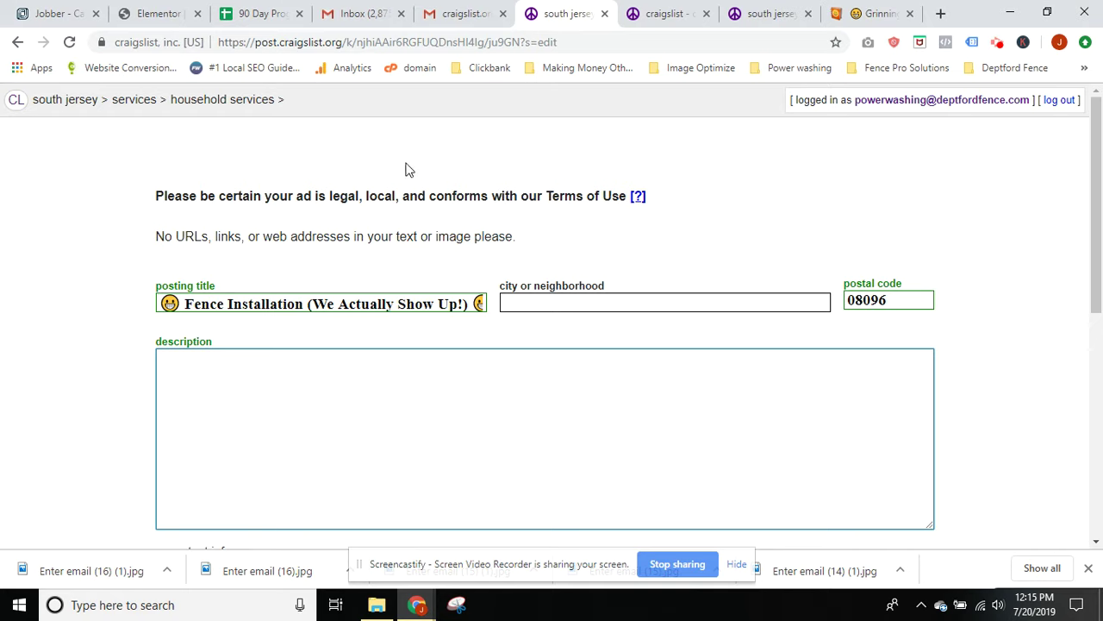
Start the description with the line 'we are the best fence company'
{"action": "left_click_drag", "start_coordinate": [539, 235], "coordinate": [148, 245]}
{"action": "triple_click", "coordinate": [172, 200]}
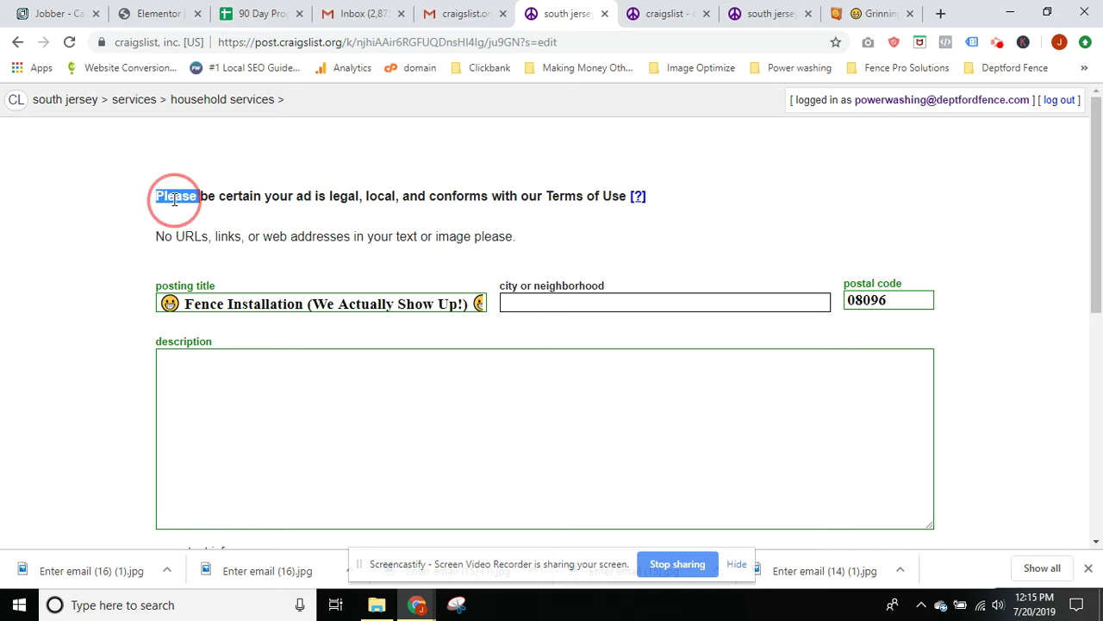
{"action": "left_click", "coordinate": [376, 236]}
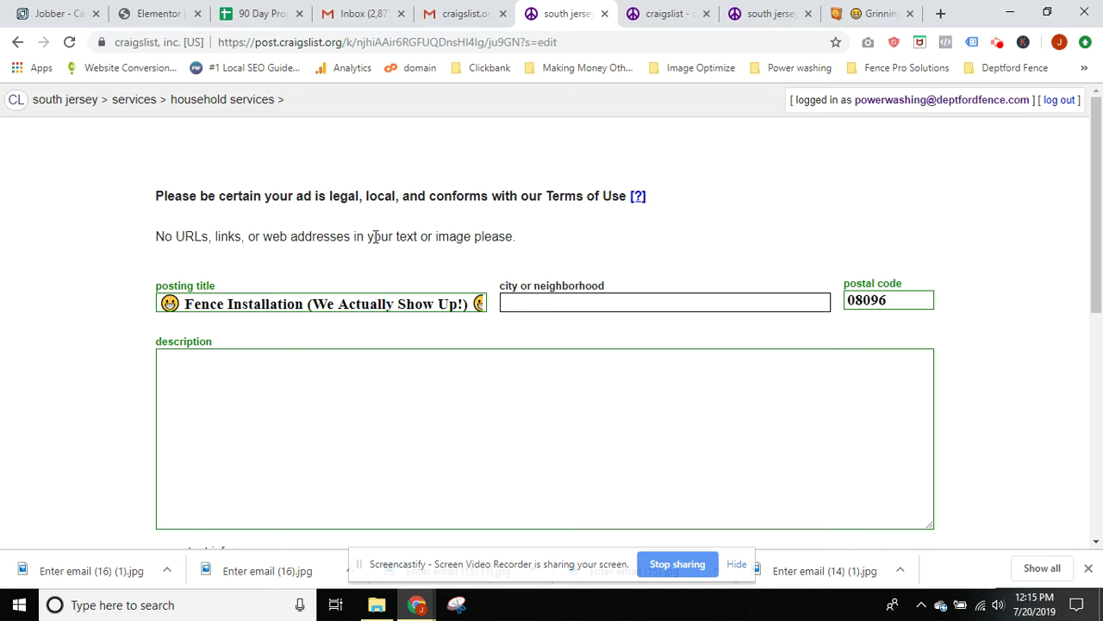
{"action": "left_click", "coordinate": [275, 388]}
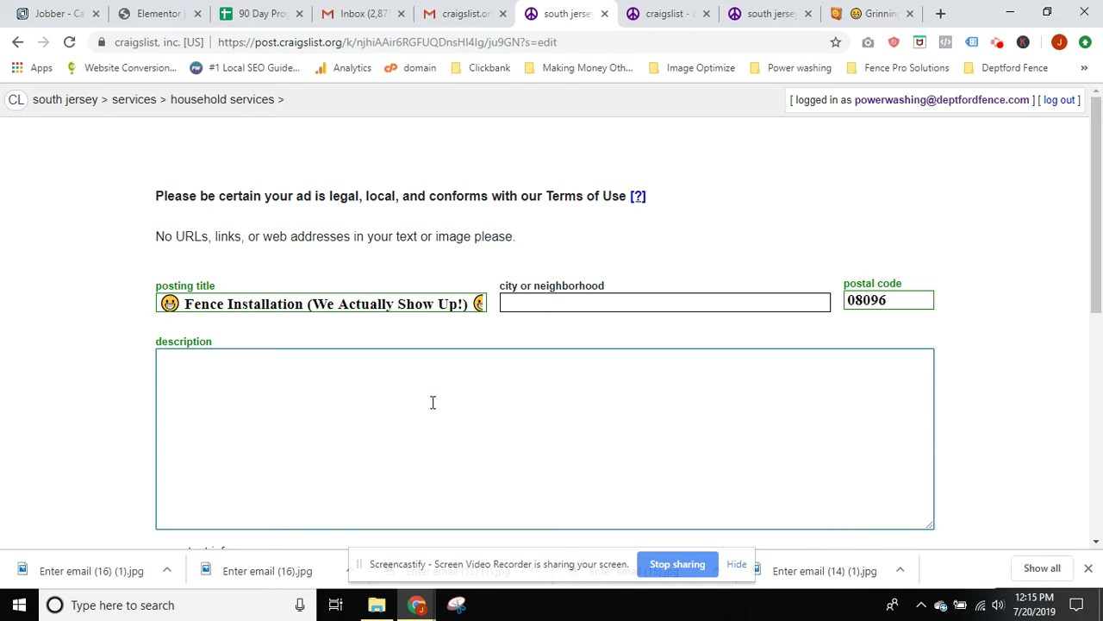
{"action": "type", "text": "we"}
{"action": "key", "text": "BackSpace"}
{"action": "type", "text": "e are the best fence "}
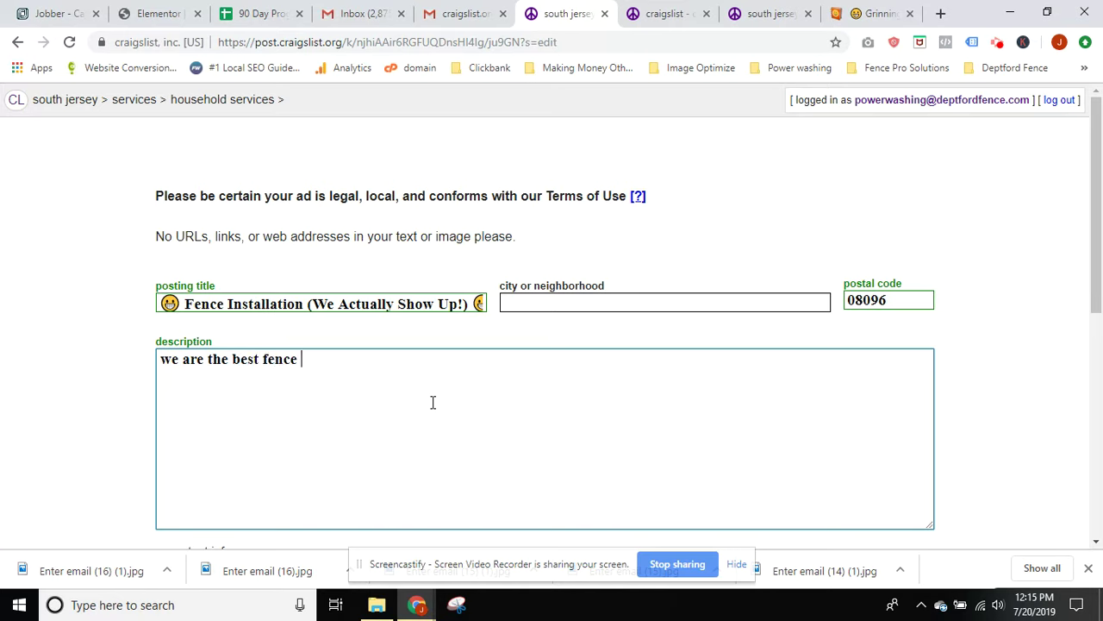
{"action": "type", "text": "company"}
Add placeholder lines (asdf, asdf, adsf, asdf, adf) below the intro line
{"action": "key", "text": "Return"}
{"action": "key", "text": "Return"}
{"action": "key", "text": "BackSpace"}
{"action": "key", "text": "Return"}
{"action": "key", "text": "Return"}
{"action": "type", "text": "asdf"}
{"action": "key", "text": "Return"}
{"action": "key", "text": "Return"}
{"action": "type", "text": "asdf"}
{"action": "key", "text": "Return"}
{"action": "key", "text": "Return"}
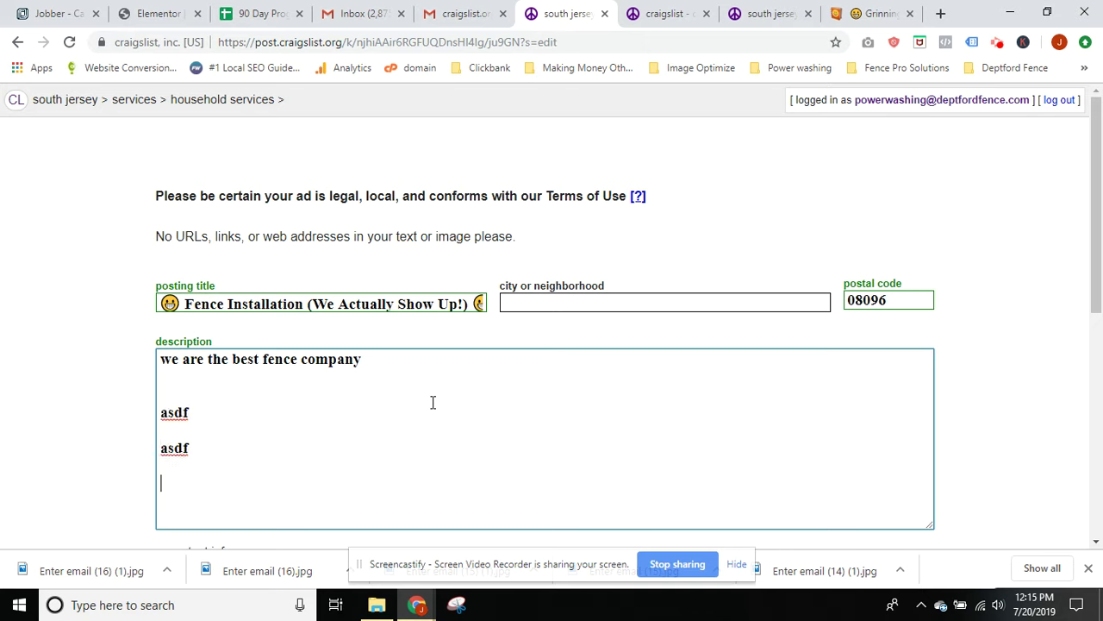
{"action": "type", "text": "adsf"}
{"action": "key", "text": "Return"}
{"action": "key", "text": "Return"}
{"action": "type", "text": "asdf"}
{"action": "key", "text": "Return"}
{"action": "key", "text": "Return"}
{"action": "type", "text": "adf"}
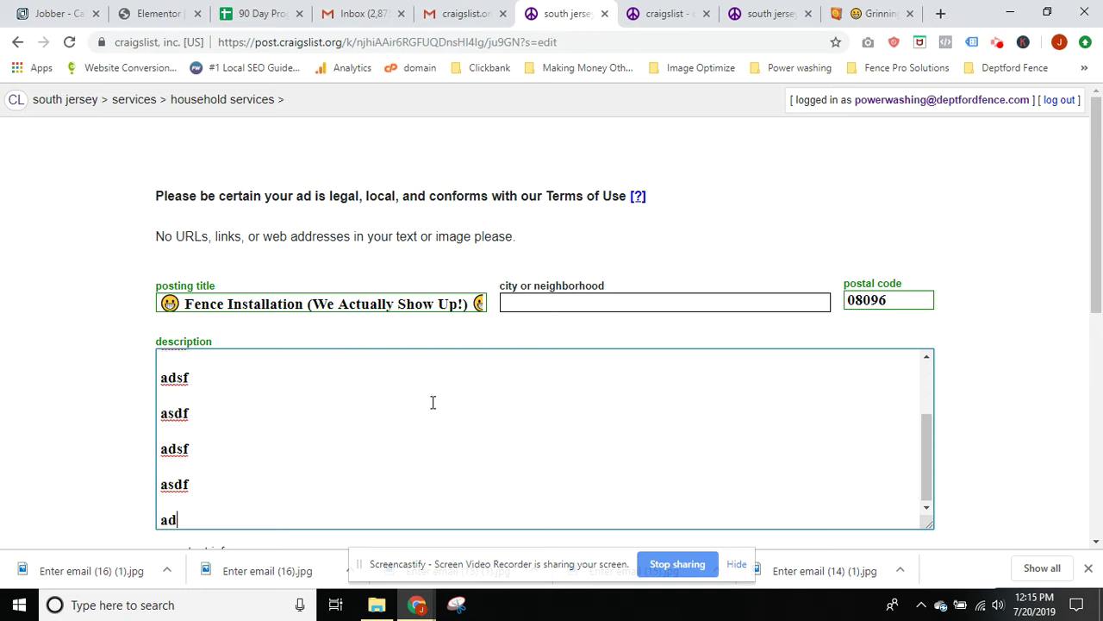
Type the fence-type keyword list: vinyl fence, aluminum fence, pool fence, chain link, cyclone, and more
{"action": "key", "text": "Return"}
{"action": "key", "text": "Return"}
{"action": "key", "text": "Return"}
{"action": "key", "text": "Return"}
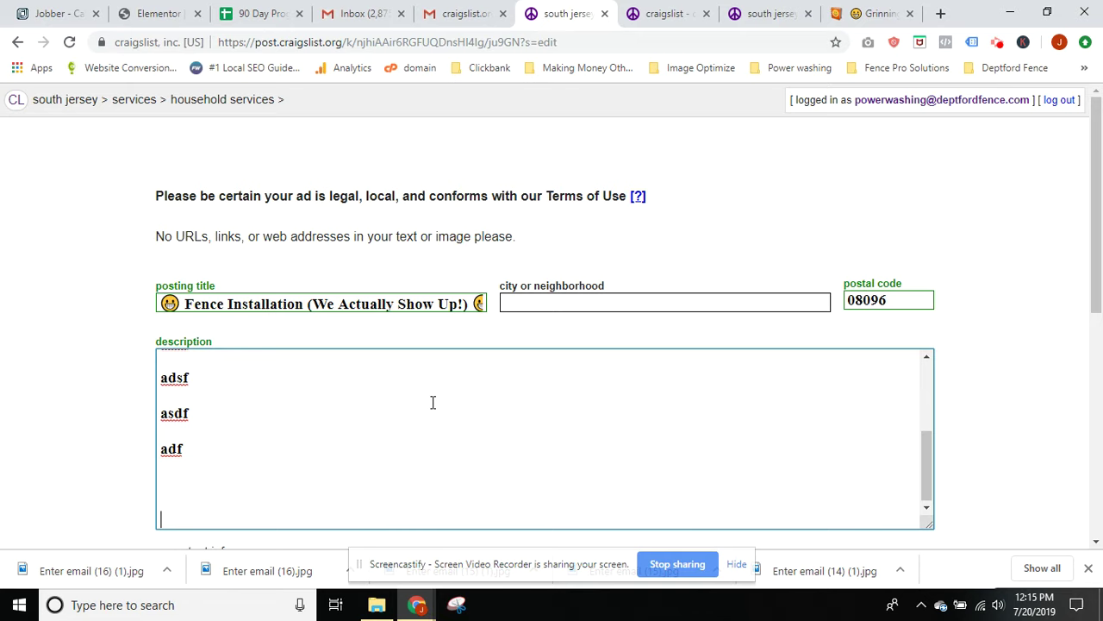
{"action": "type", "text": "vinyl fence, alum"}
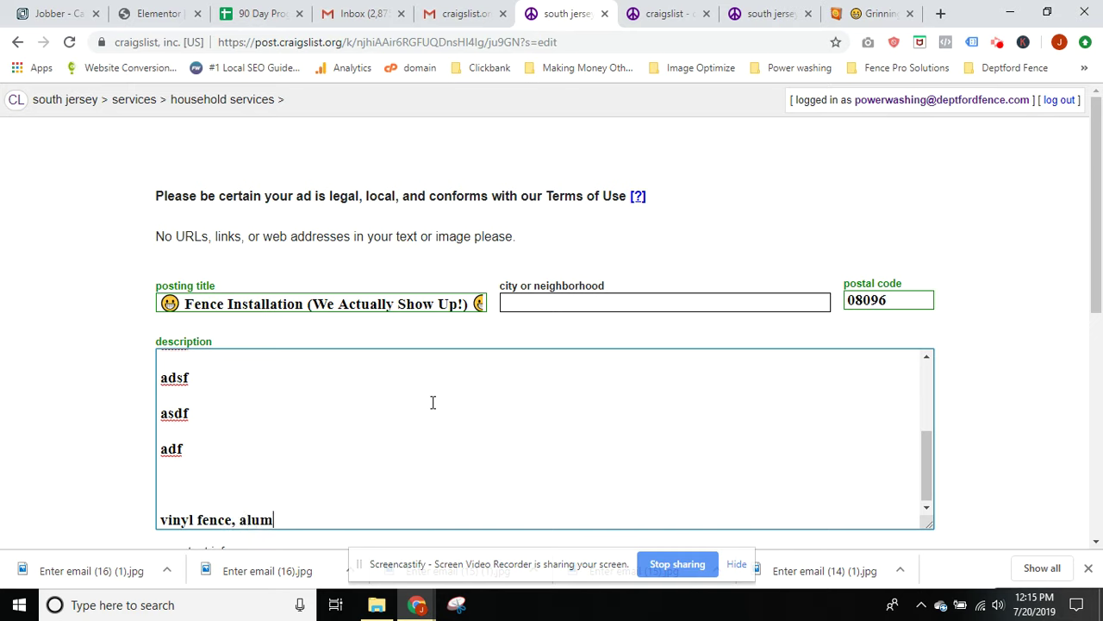
{"action": "type", "text": "inum fence,"}
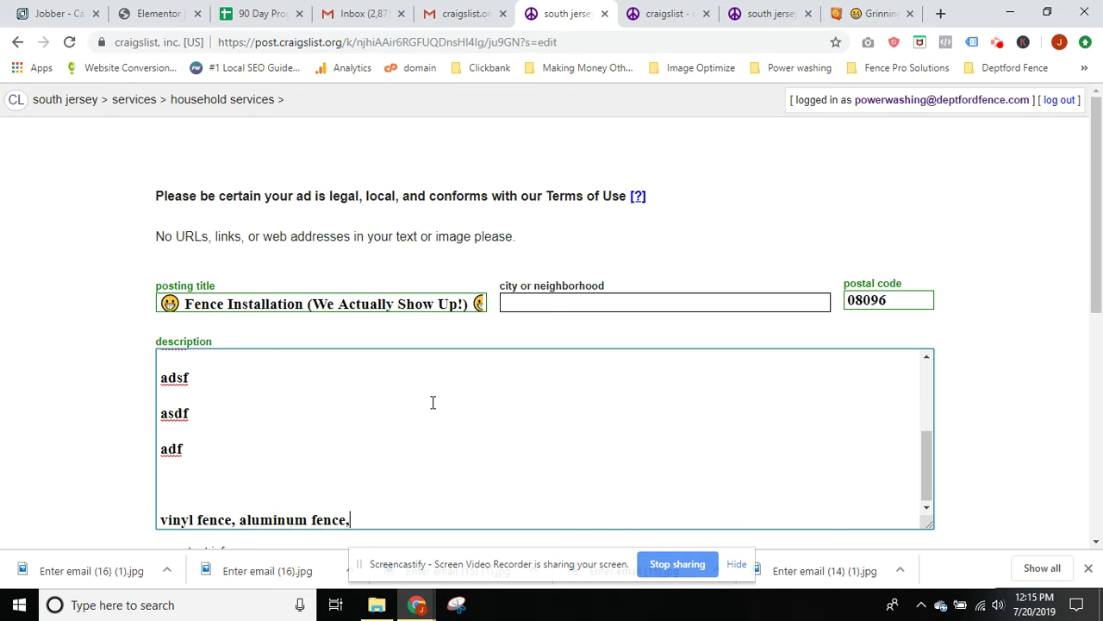
{"action": "type", "text": " pool  fence, chain link"}
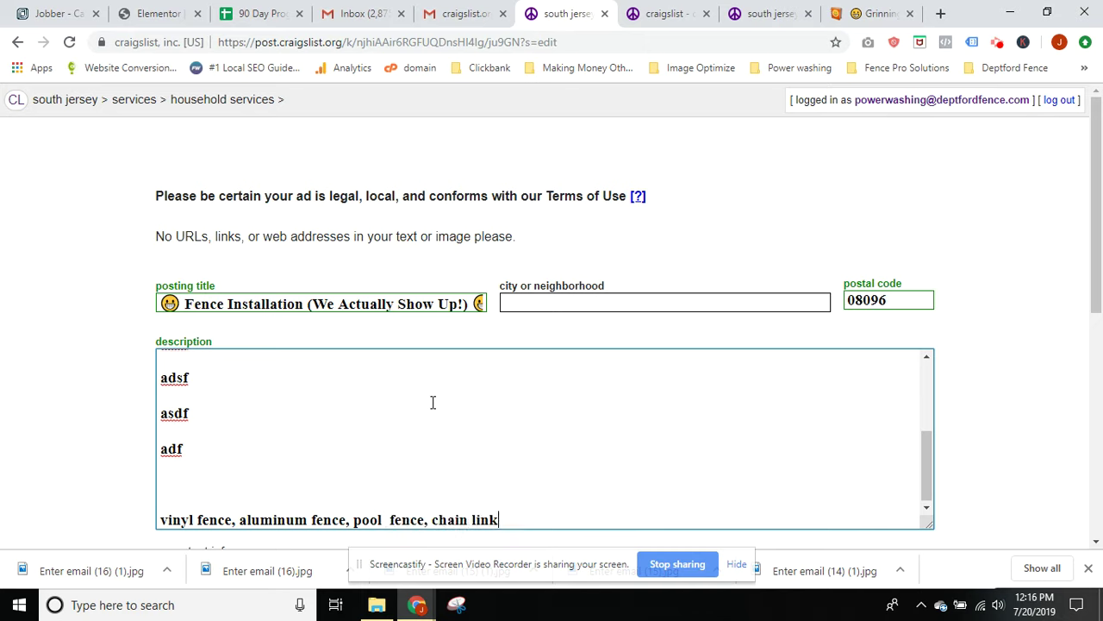
{"action": "type", "text": ", chainlink, "}
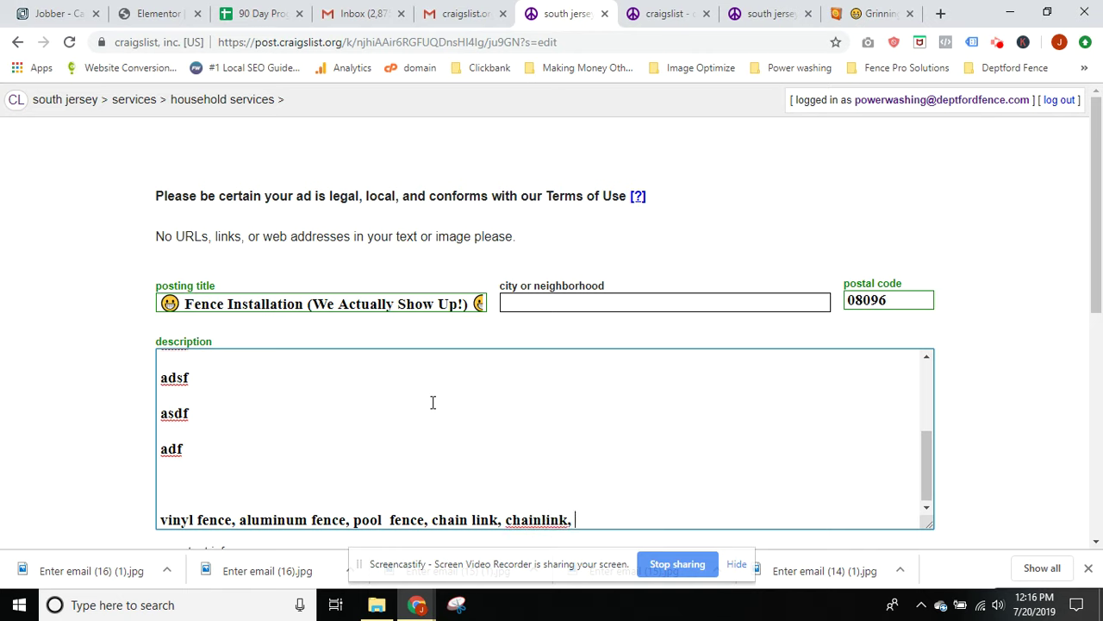
{"action": "type", "text": "cyclone, pressure treat"}
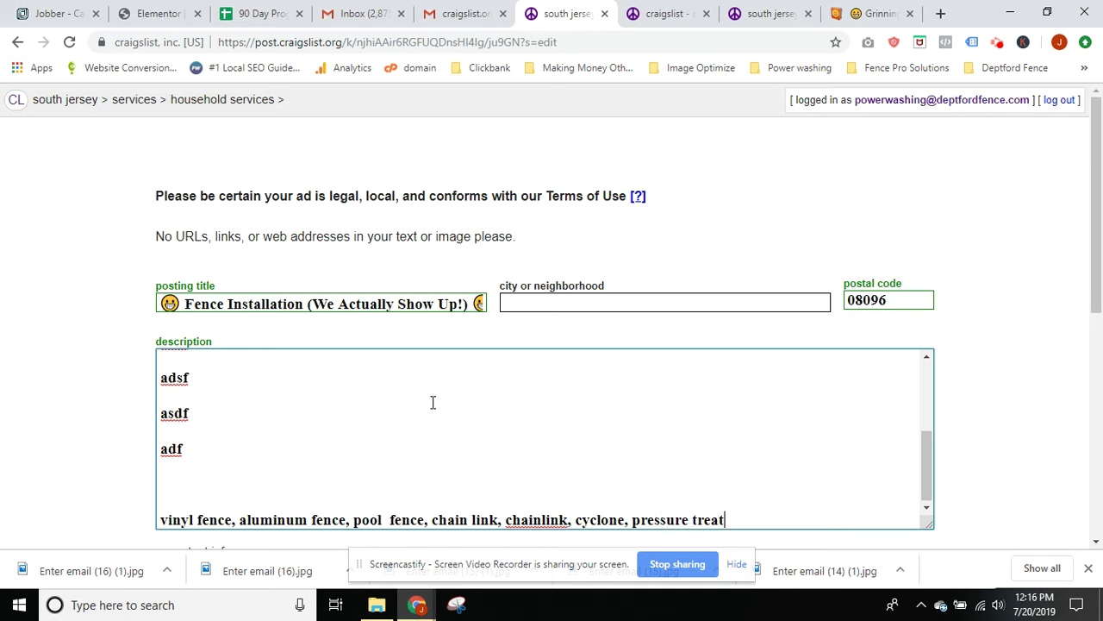
{"action": "type", "text": "ed, cedar"}
{"action": "left_click_drag", "start_coordinate": [172, 520], "coordinate": [612, 365]}
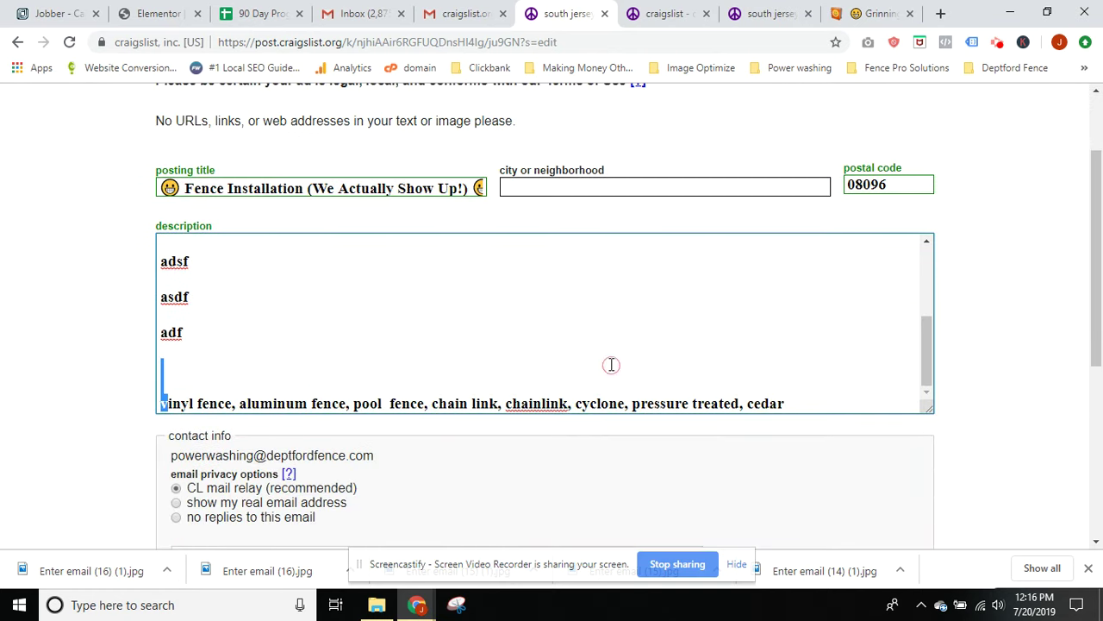
Keep the default contact and location settings and continue to the map step
{"action": "left_click", "coordinate": [157, 325]}
{"action": "scroll", "coordinate": [340, 360], "scroll_direction": "up", "scroll_amount": 1}
{"action": "scroll", "coordinate": [340, 360], "scroll_direction": "down", "scroll_amount": 1}
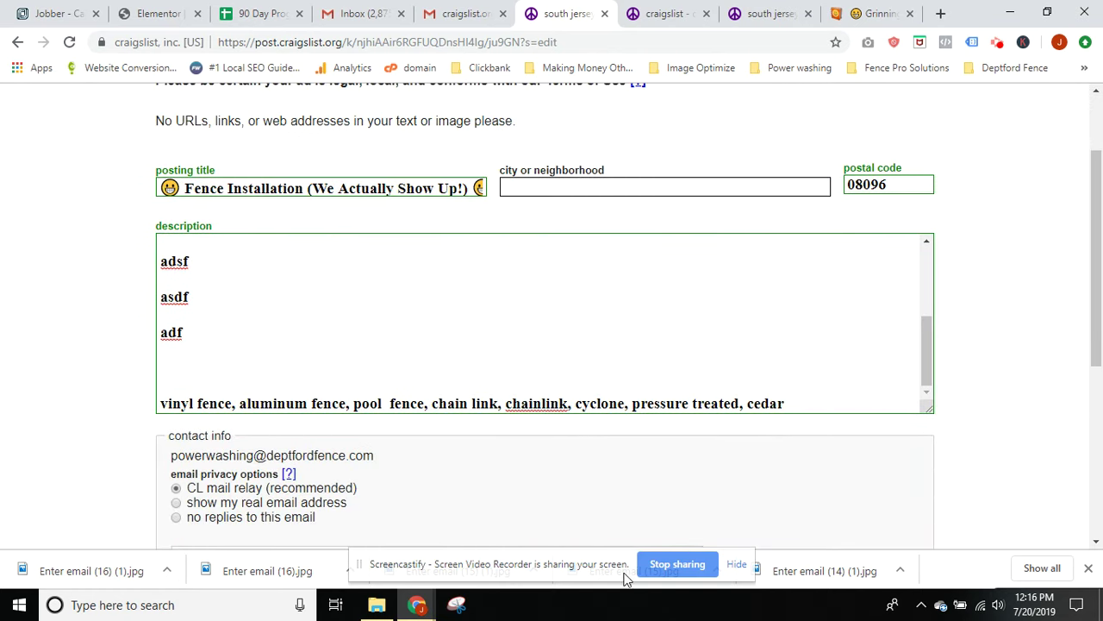
{"action": "scroll", "coordinate": [618, 520], "scroll_direction": "down", "scroll_amount": 2}
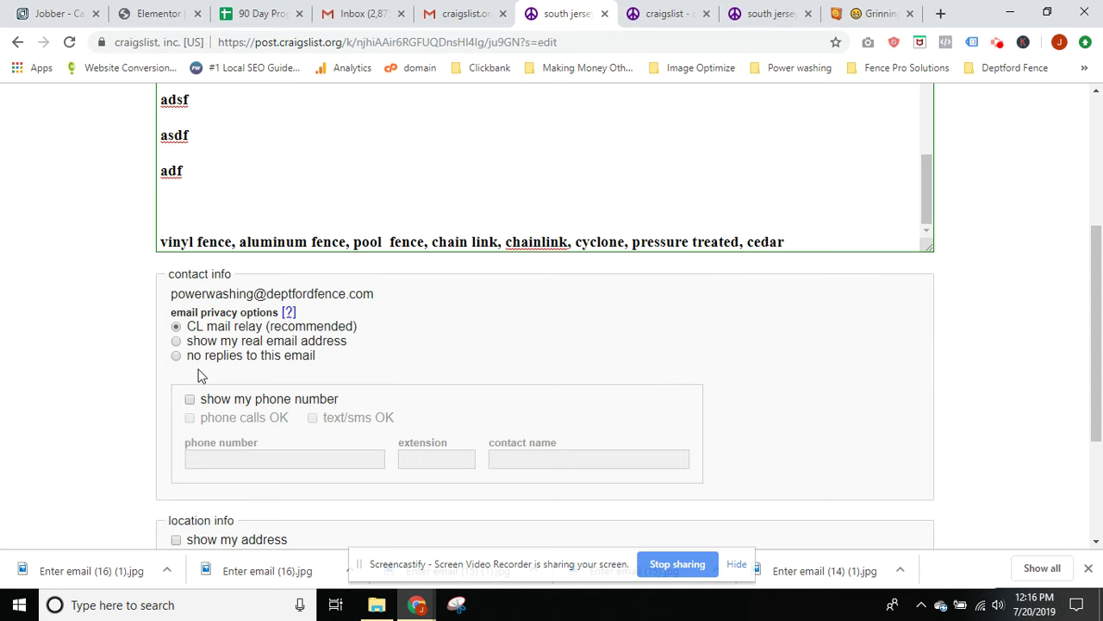
{"action": "scroll", "coordinate": [464, 383], "scroll_direction": "down", "scroll_amount": 1}
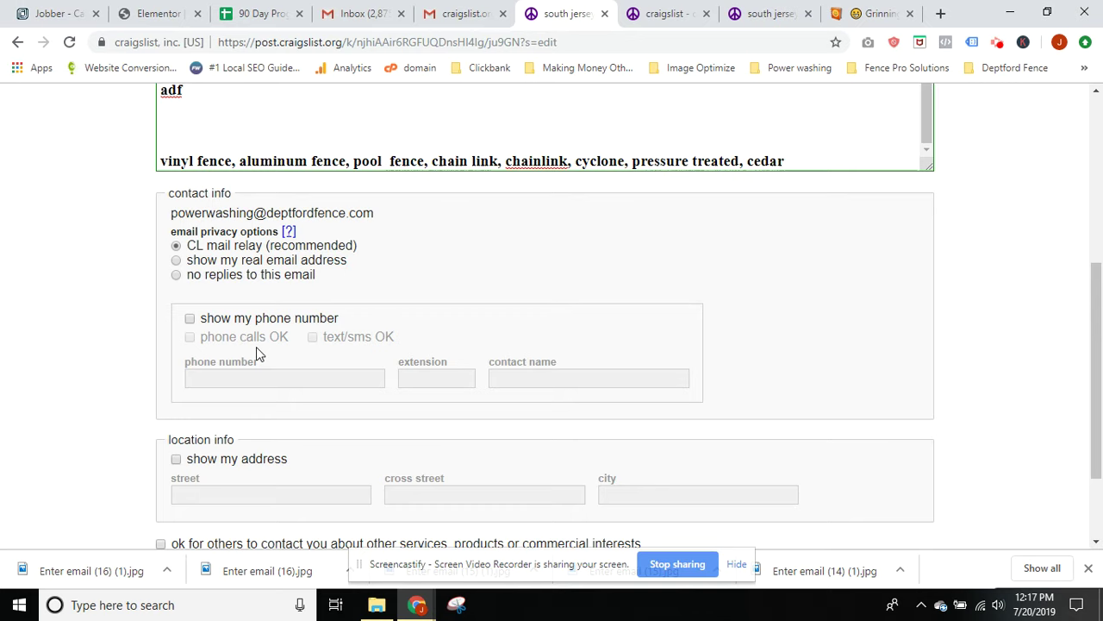
{"action": "scroll", "coordinate": [256, 346], "scroll_direction": "down", "scroll_amount": 2}
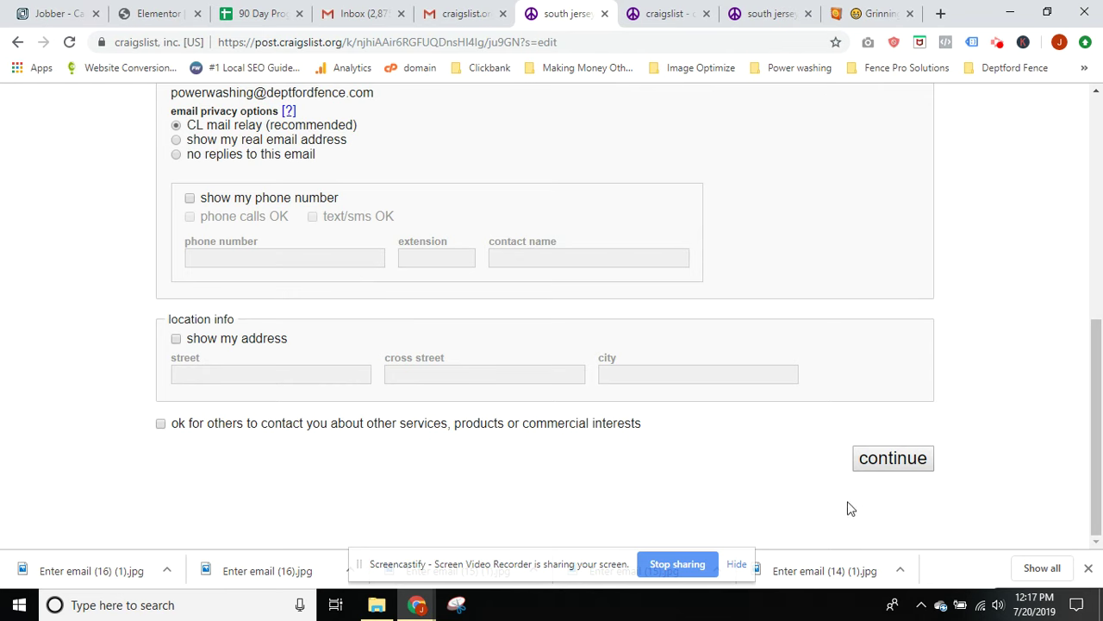
{"action": "left_click", "coordinate": [883, 460]}
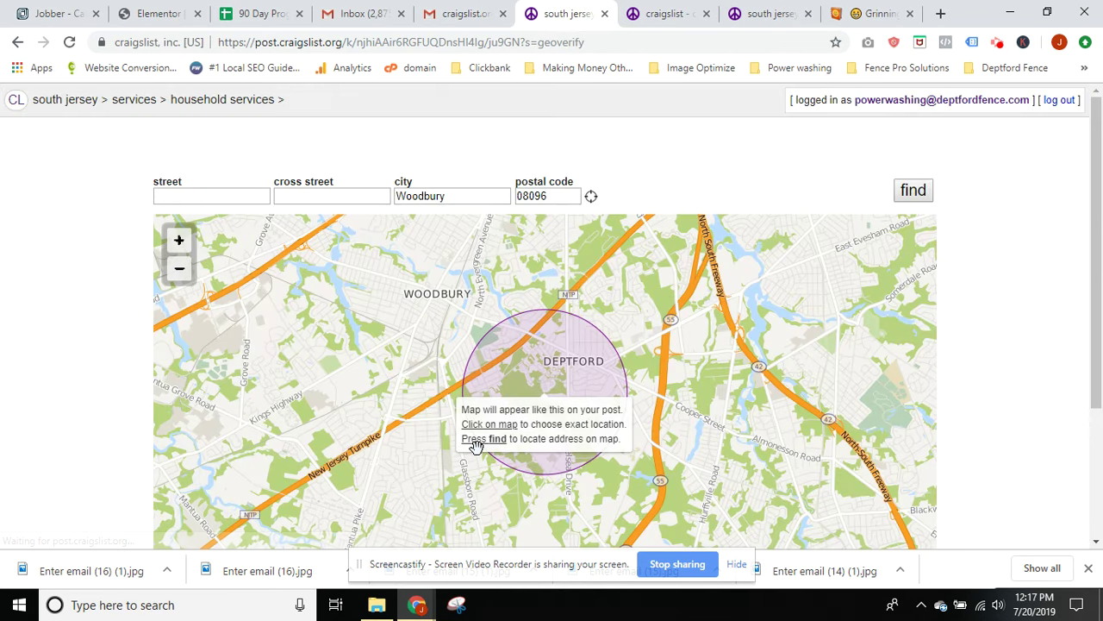
Accept the Woodbury 08096 map location and continue to image upload
{"action": "scroll", "coordinate": [5, 296], "scroll_direction": "down", "scroll_amount": 1}
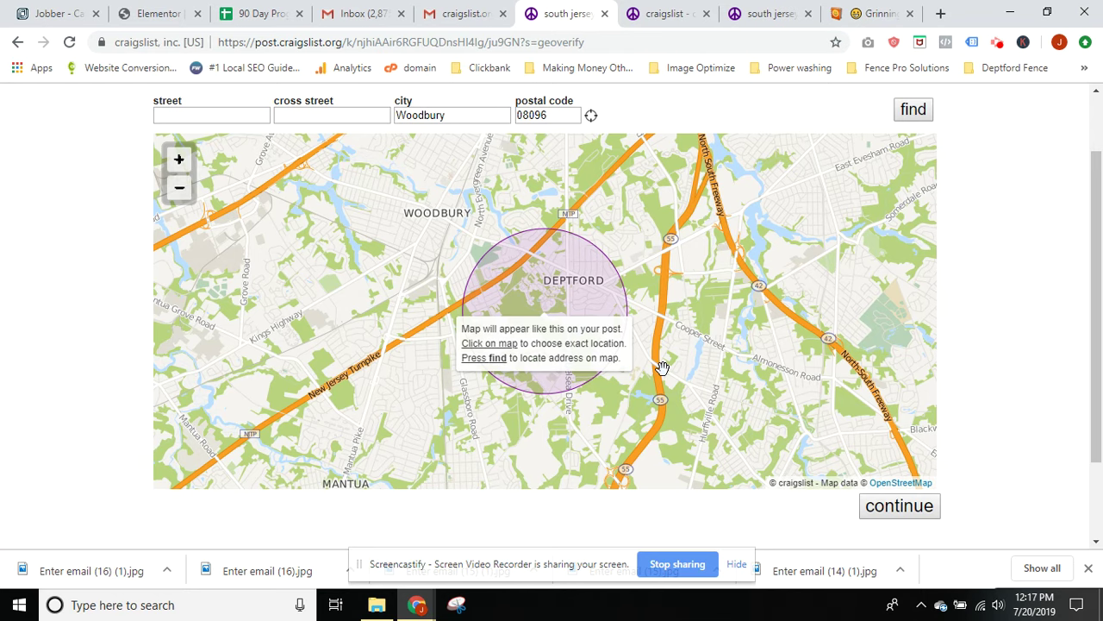
{"action": "left_click", "coordinate": [893, 512]}
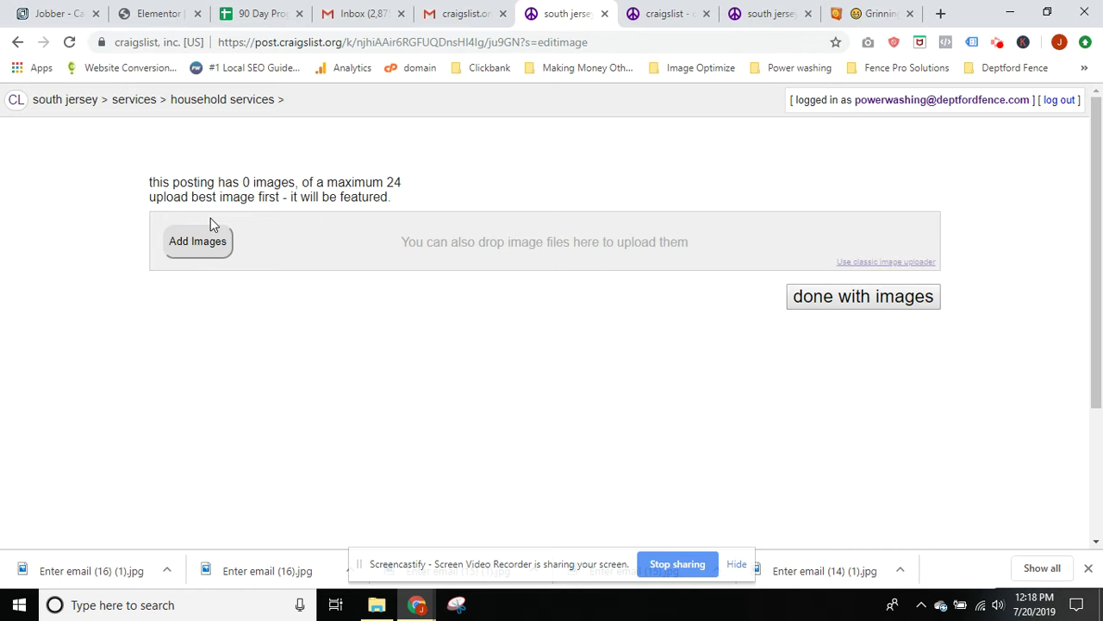
Upload a batch of fence photos from the 'Optimized and geotagged photos' folder, bringing the grid to 20 images
{"action": "left_click", "coordinate": [215, 252]}
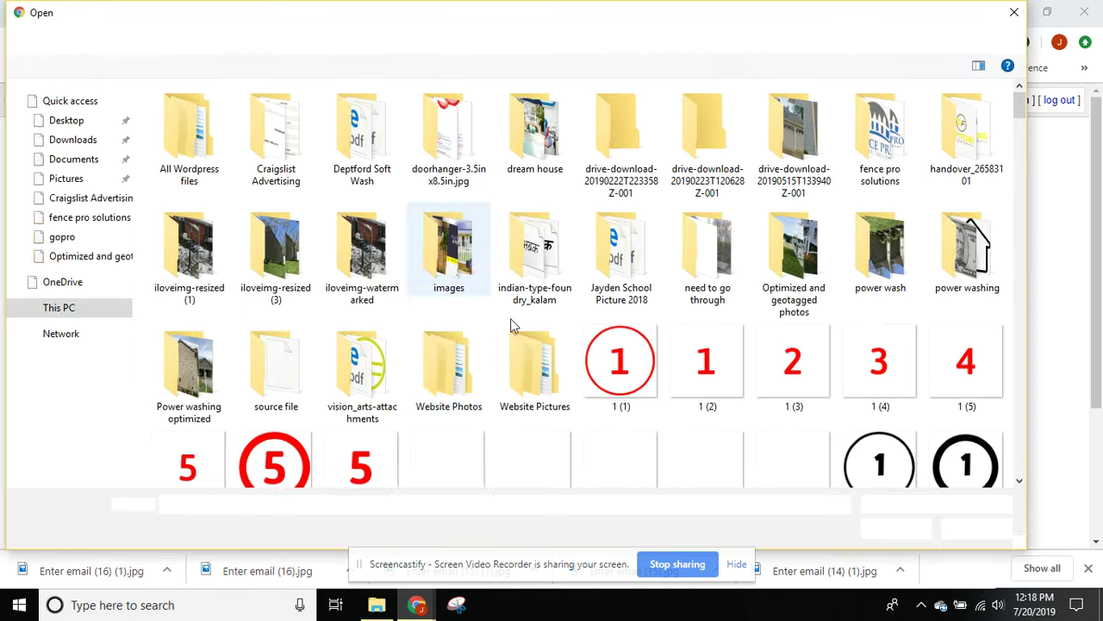
{"action": "double_click", "coordinate": [793, 274]}
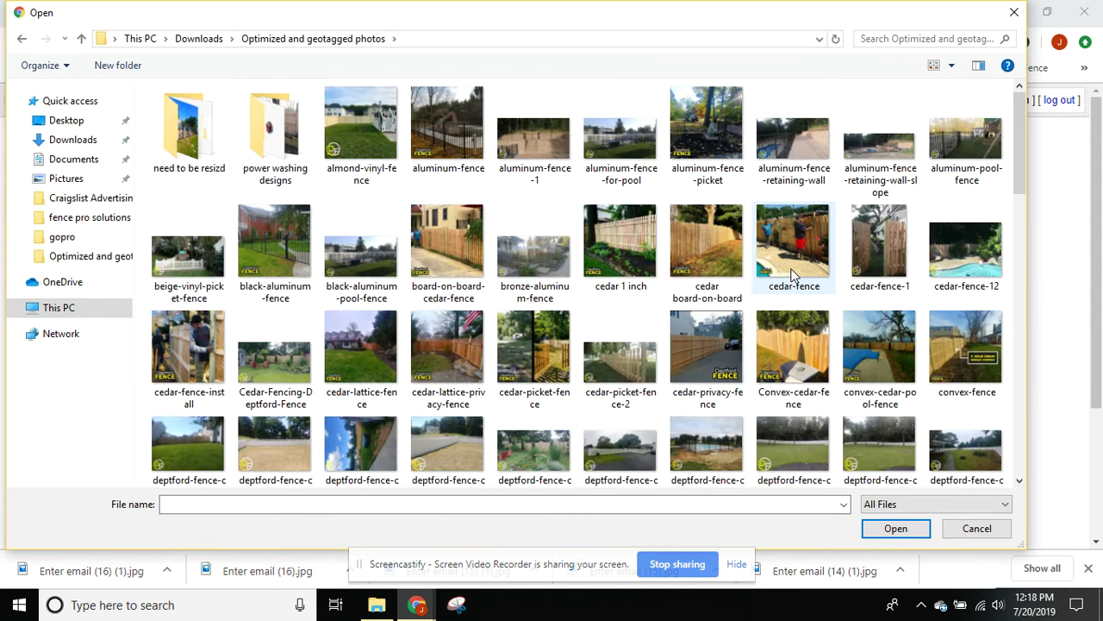
{"action": "left_click_drag", "start_coordinate": [183, 198], "coordinate": [991, 383]}
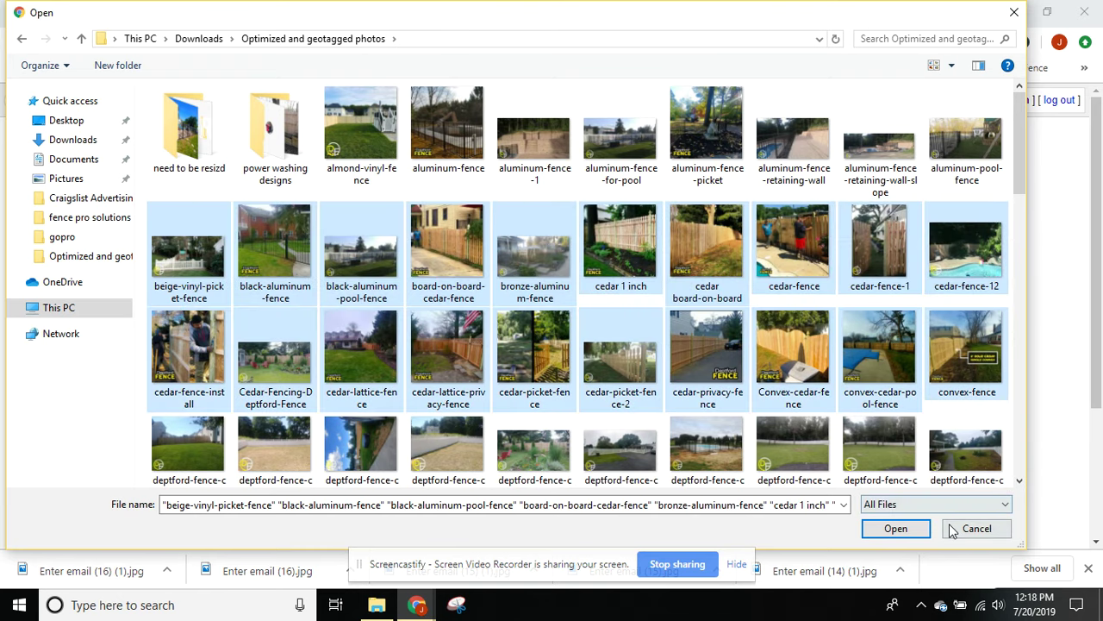
{"action": "left_click", "coordinate": [895, 529]}
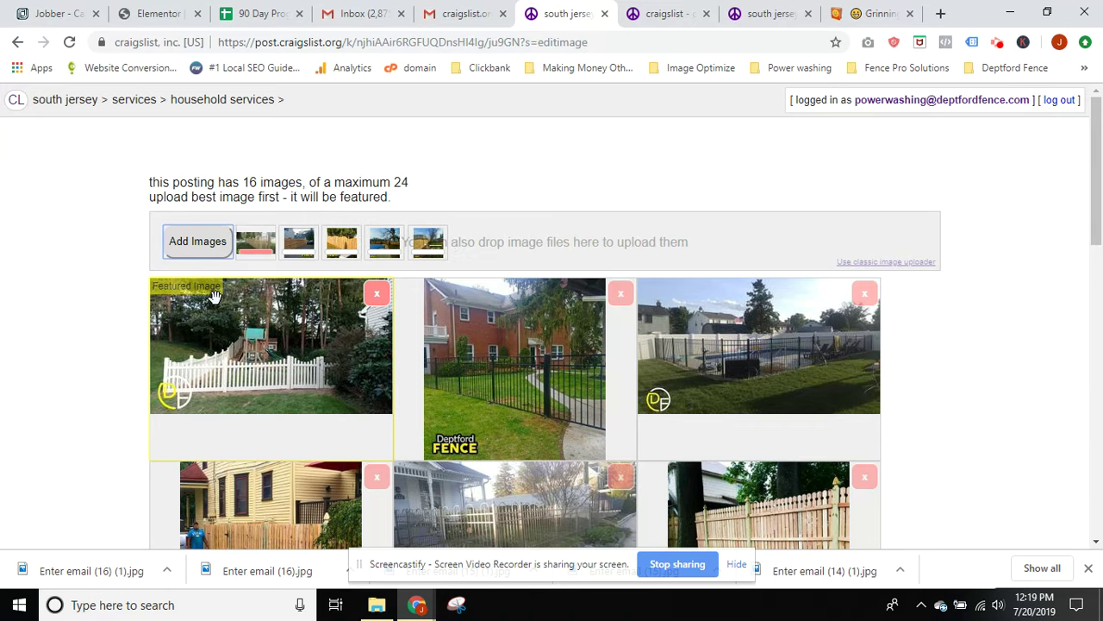
{"action": "scroll", "coordinate": [319, 372], "scroll_direction": "down", "scroll_amount": 2}
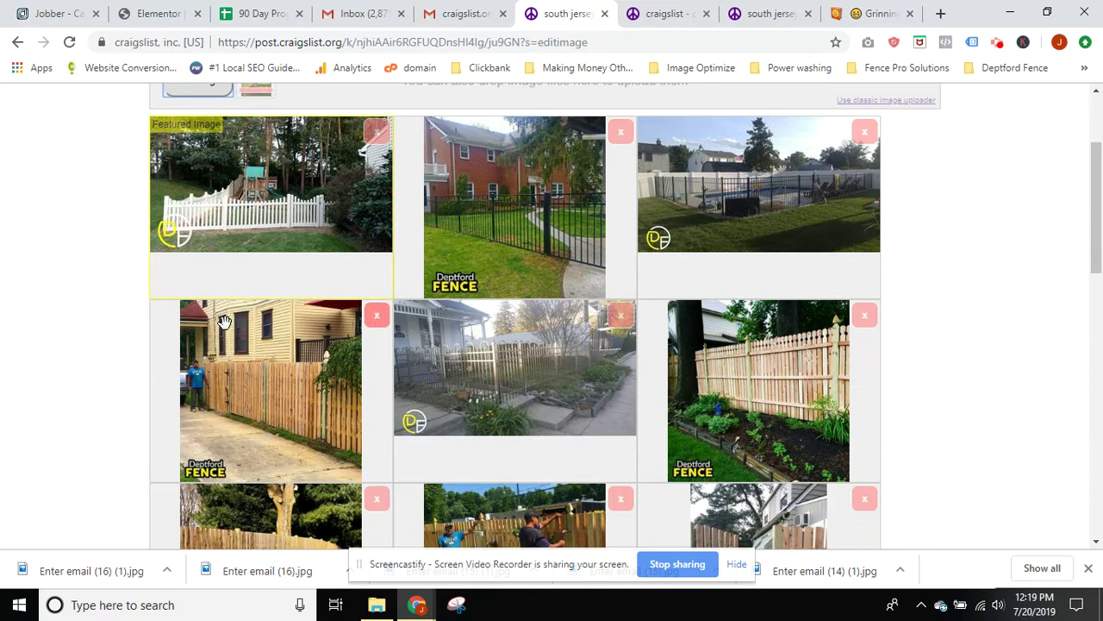
{"action": "scroll", "coordinate": [312, 529], "scroll_direction": "down", "scroll_amount": 7}
{"action": "scroll", "coordinate": [312, 529], "scroll_direction": "down", "scroll_amount": 3}
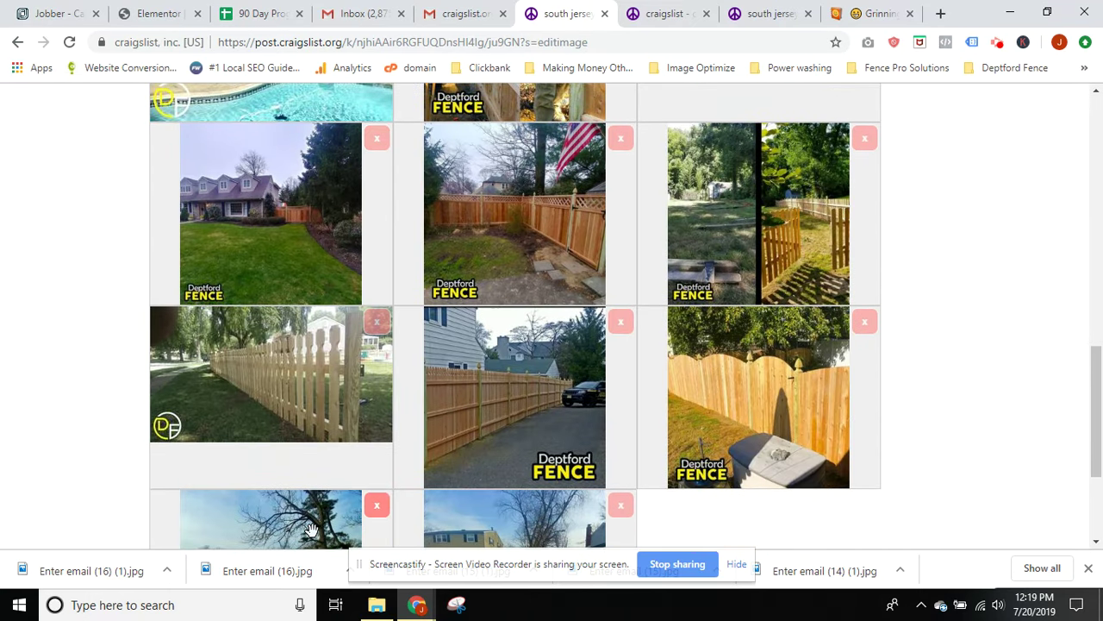
{"action": "scroll", "coordinate": [312, 529], "scroll_direction": "down", "scroll_amount": 1}
{"action": "scroll", "coordinate": [312, 529], "scroll_direction": "up", "scroll_amount": 12}
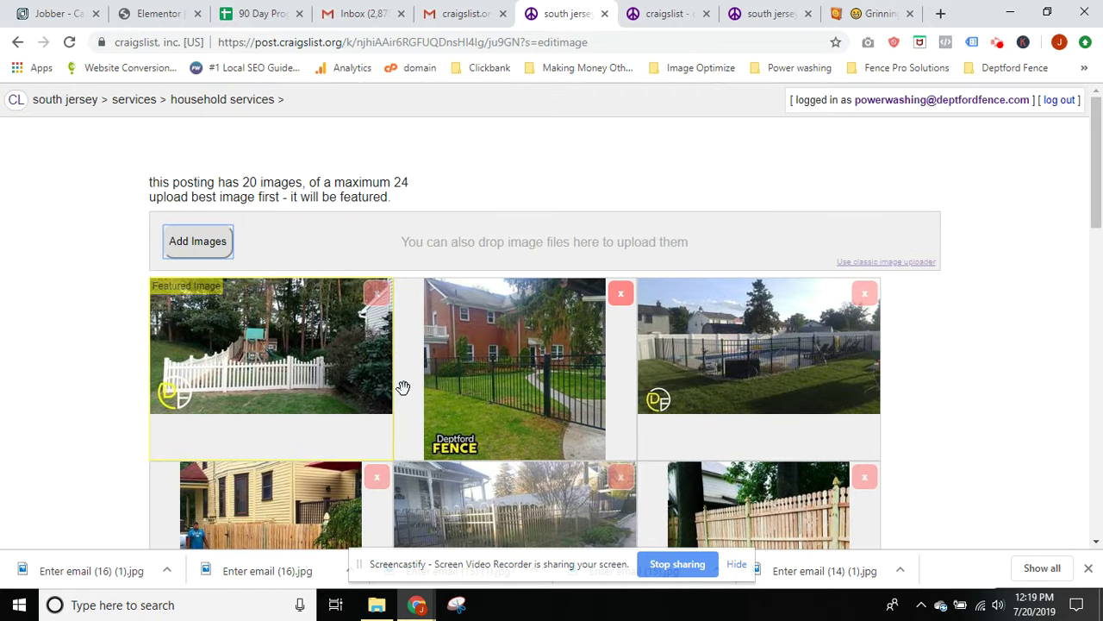
{"action": "scroll", "coordinate": [911, 285], "scroll_direction": "down", "scroll_amount": 12}
Finish adding images and review the preview's photos, map and fence-type keyword line
{"action": "left_click", "coordinate": [871, 493]}
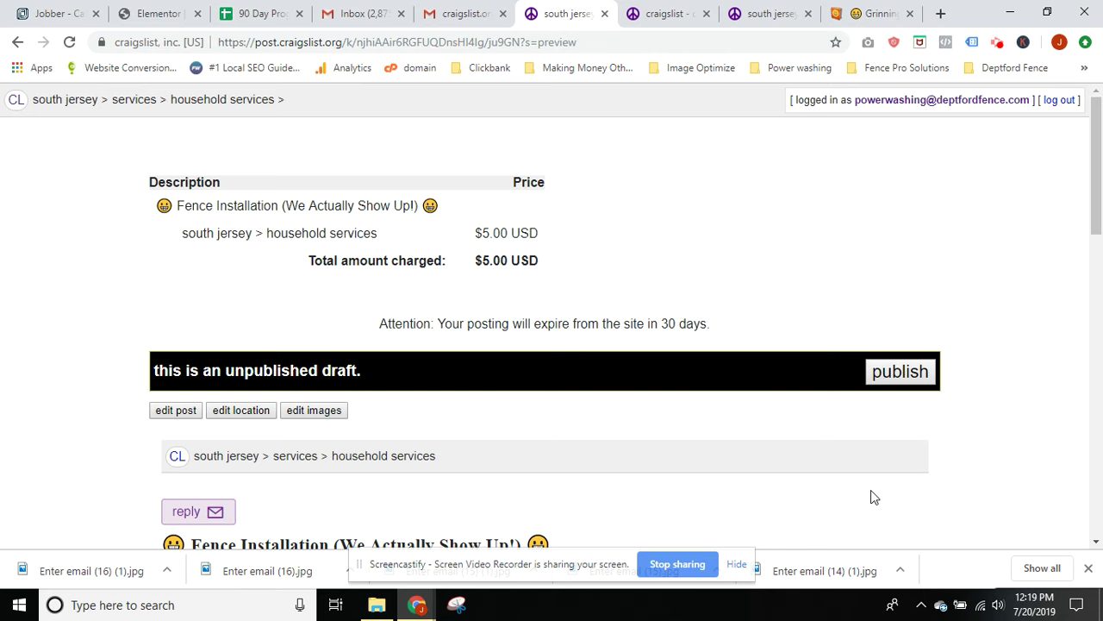
{"action": "scroll", "coordinate": [431, 324], "scroll_direction": "down", "scroll_amount": 2}
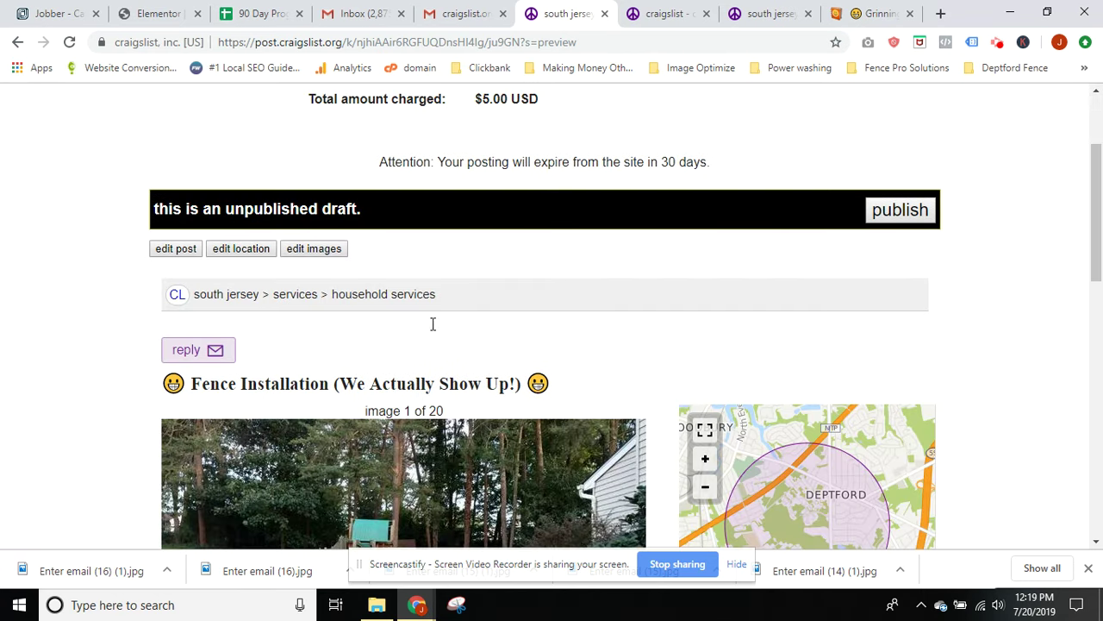
{"action": "scroll", "coordinate": [433, 324], "scroll_direction": "down", "scroll_amount": 3}
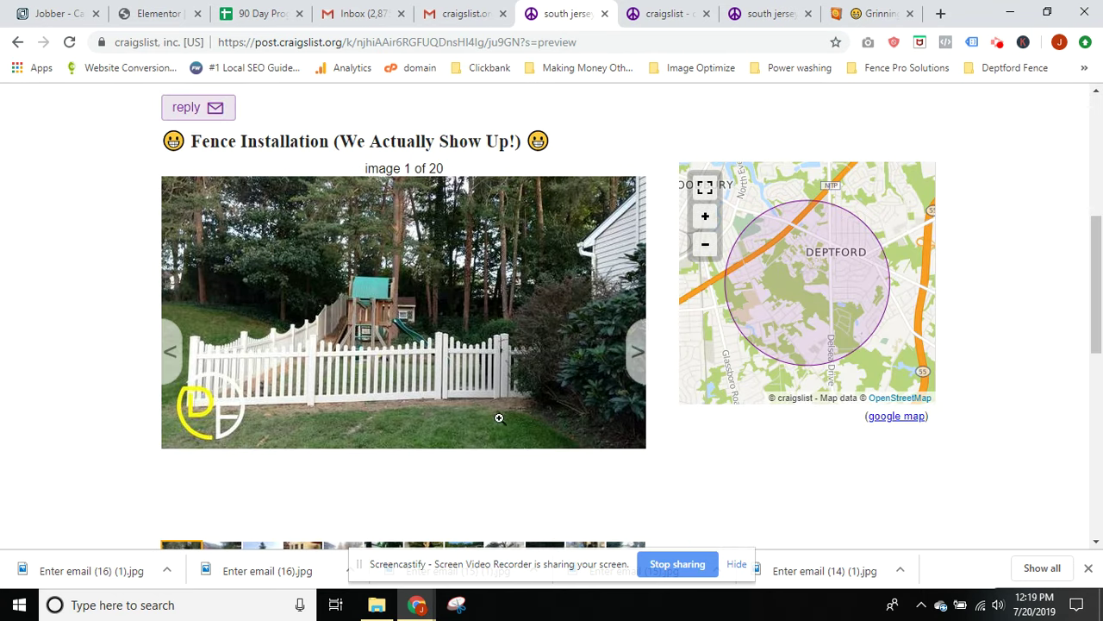
{"action": "scroll", "coordinate": [132, 230], "scroll_direction": "up", "scroll_amount": 3}
{"action": "scroll", "coordinate": [289, 295], "scroll_direction": "down", "scroll_amount": 3}
{"action": "scroll", "coordinate": [483, 353], "scroll_direction": "down", "scroll_amount": 3}
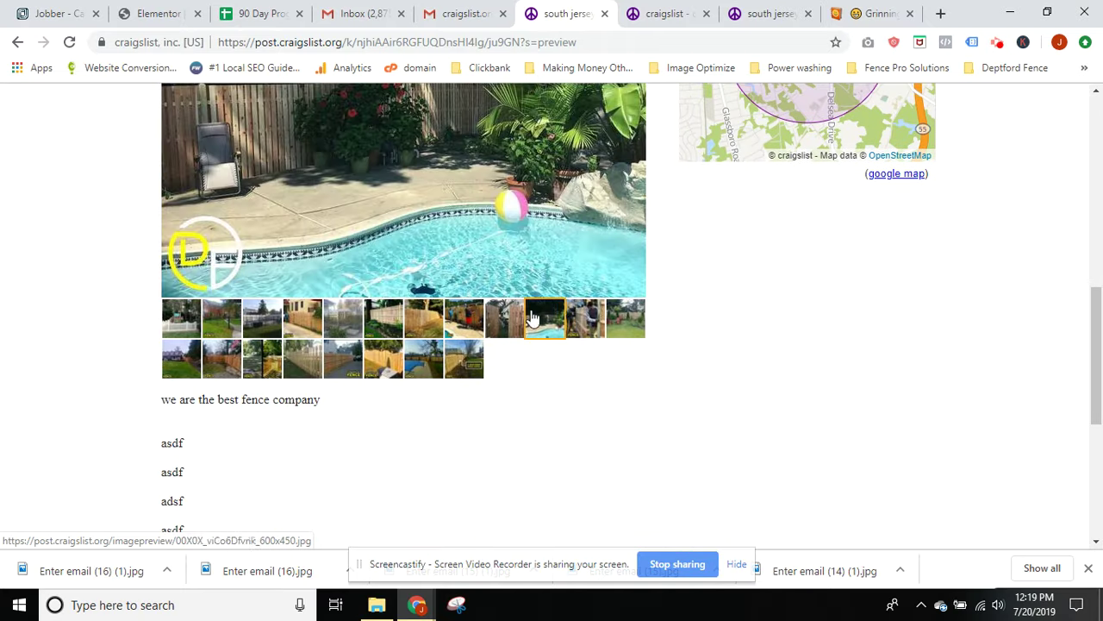
{"action": "scroll", "coordinate": [595, 362], "scroll_direction": "up", "scroll_amount": 2}
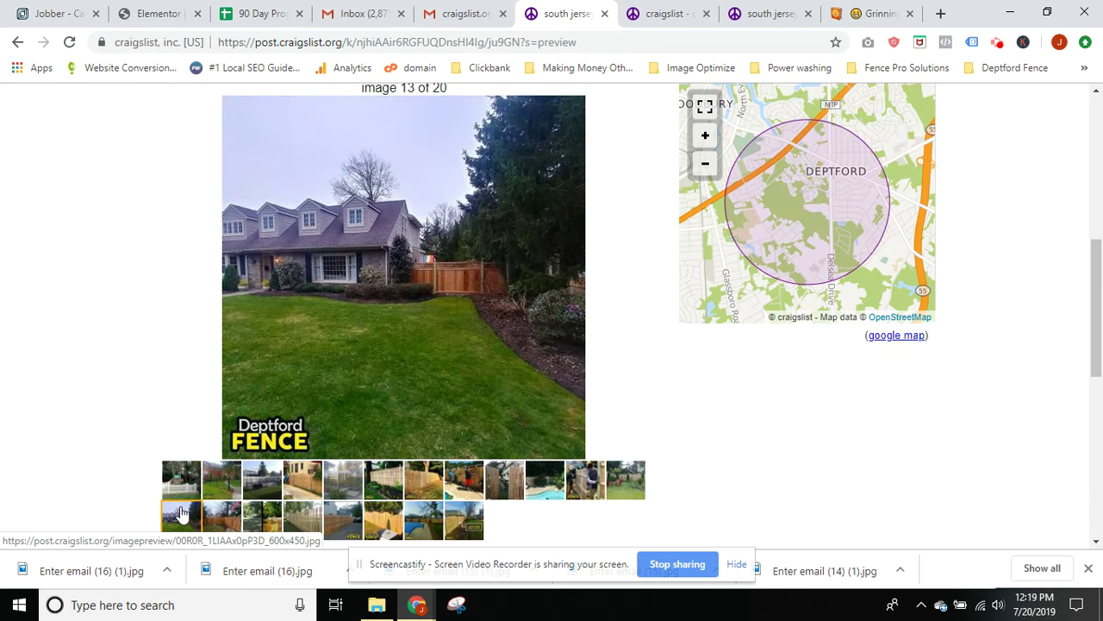
{"action": "scroll", "coordinate": [103, 291], "scroll_direction": "down", "scroll_amount": 4}
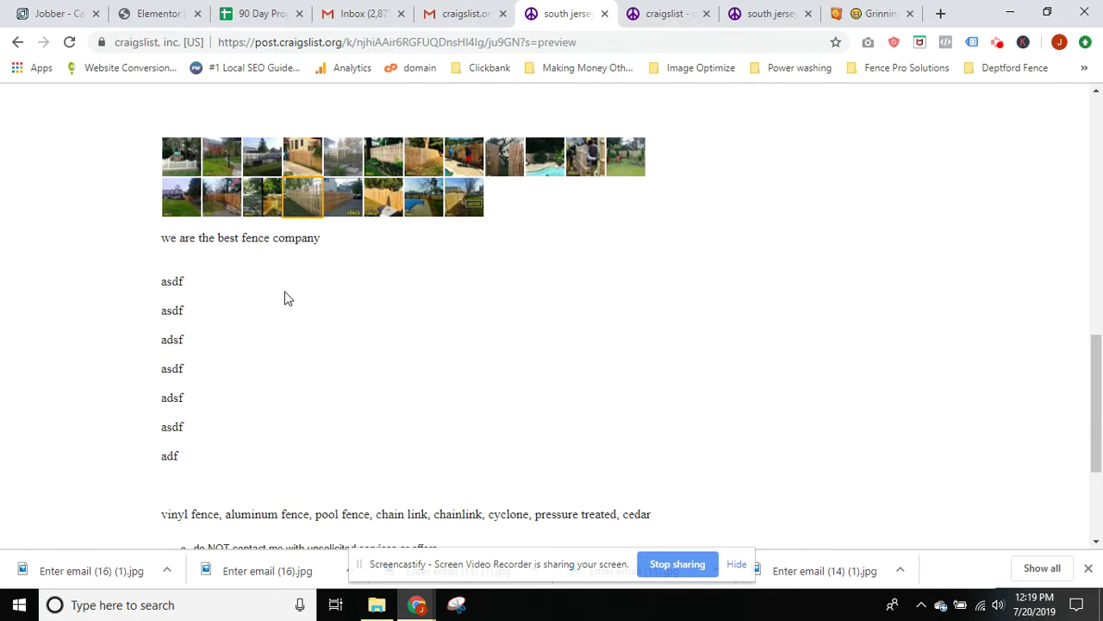
{"action": "scroll", "coordinate": [185, 463], "scroll_direction": "down", "scroll_amount": 2}
{"action": "left_click_drag", "start_coordinate": [144, 350], "coordinate": [667, 353]}
{"action": "left_click", "coordinate": [589, 291]}
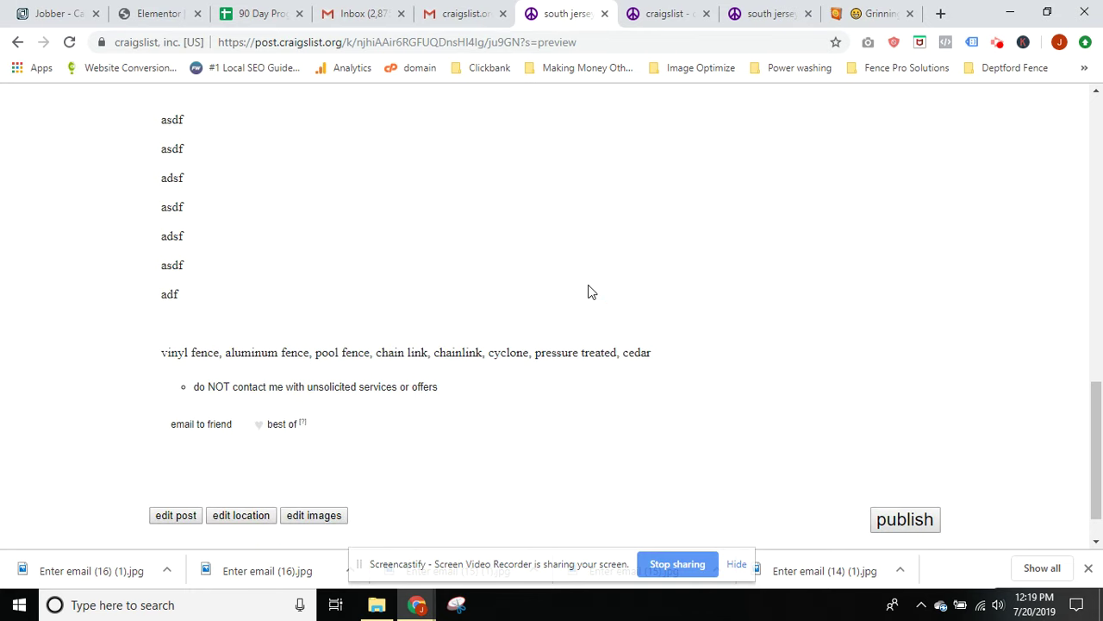
Recheck the preview's ad title, then publish the Fence Installation draft
{"action": "scroll", "coordinate": [422, 285], "scroll_direction": "up", "scroll_amount": 12}
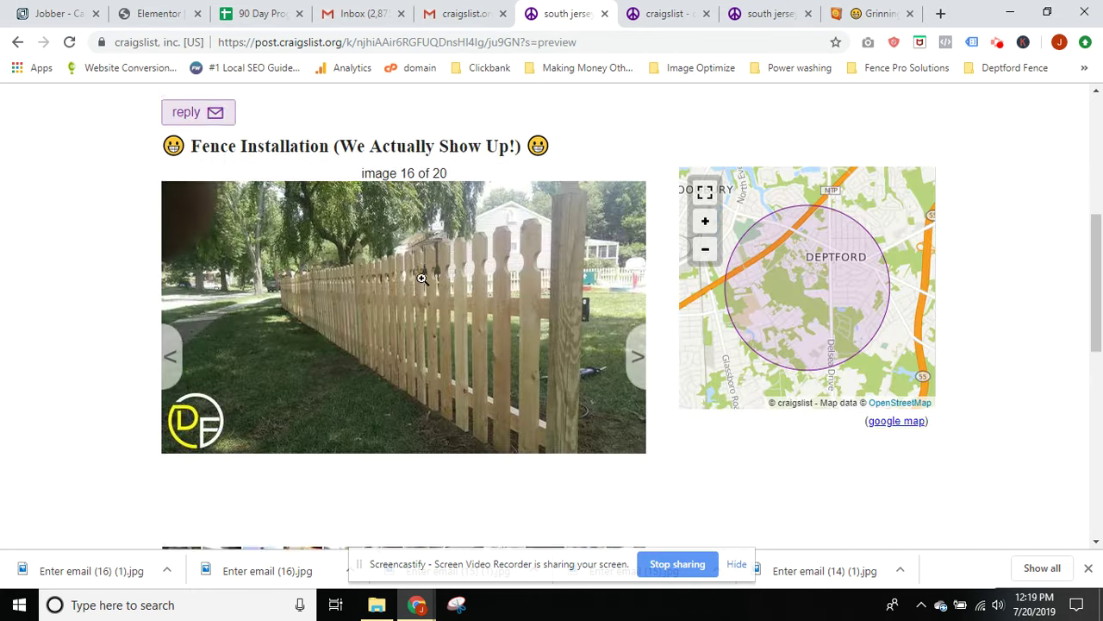
{"action": "scroll", "coordinate": [421, 285], "scroll_direction": "down", "scroll_amount": 2}
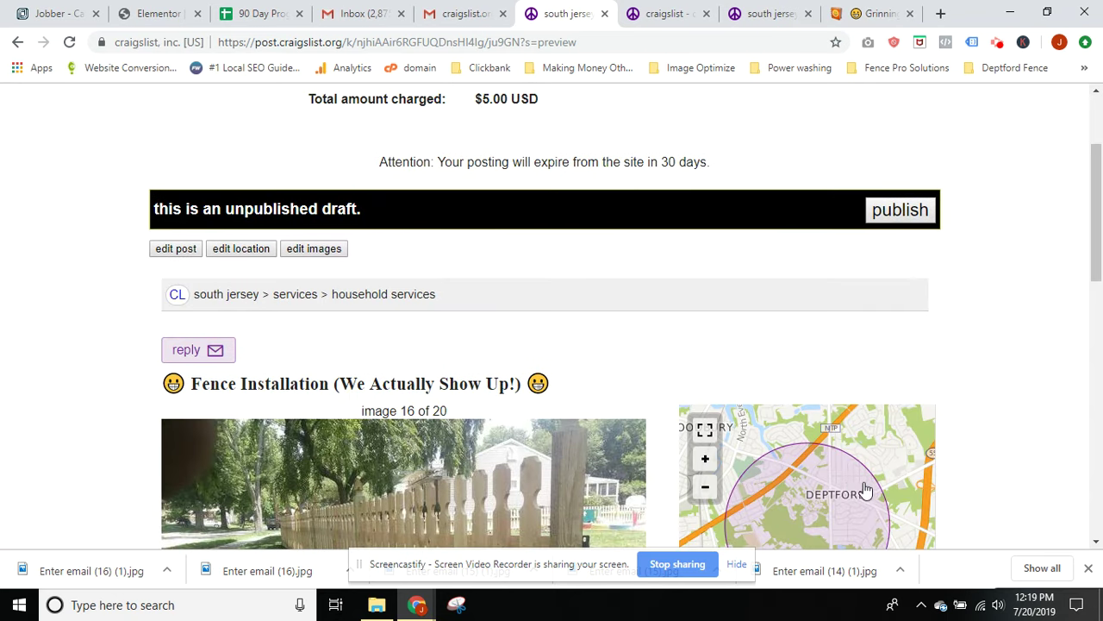
{"action": "scroll", "coordinate": [864, 490], "scroll_direction": "down", "scroll_amount": 1}
{"action": "scroll", "coordinate": [1026, 477], "scroll_direction": "down", "scroll_amount": 2}
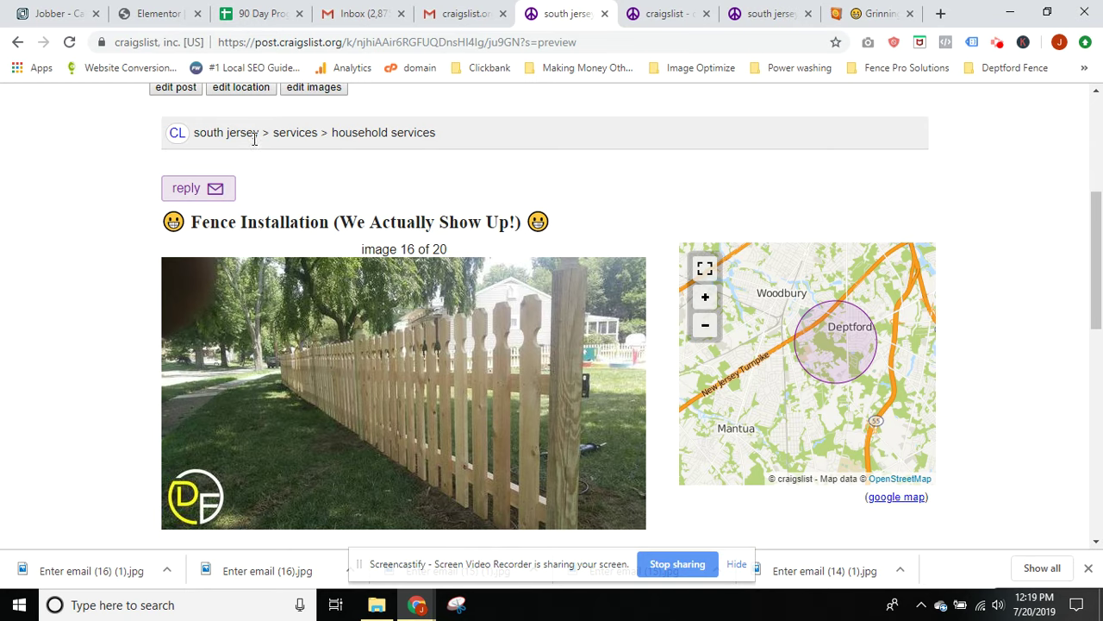
{"action": "scroll", "coordinate": [518, 233], "scroll_direction": "up", "scroll_amount": 1}
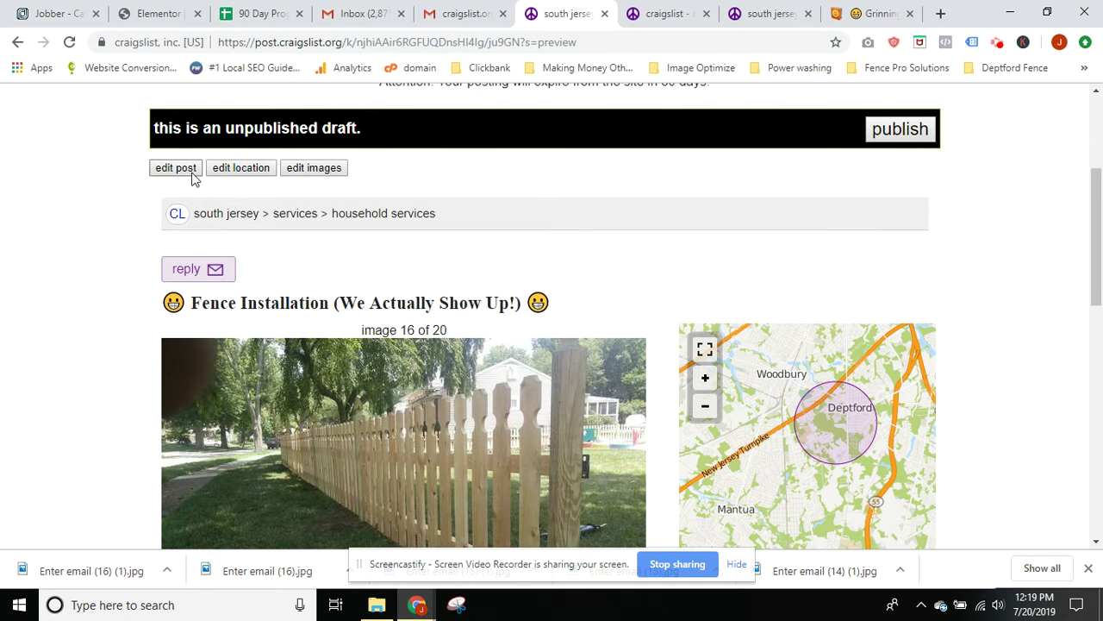
{"action": "scroll", "coordinate": [141, 375], "scroll_direction": "down", "scroll_amount": 4}
{"action": "scroll", "coordinate": [139, 377], "scroll_direction": "down", "scroll_amount": 2}
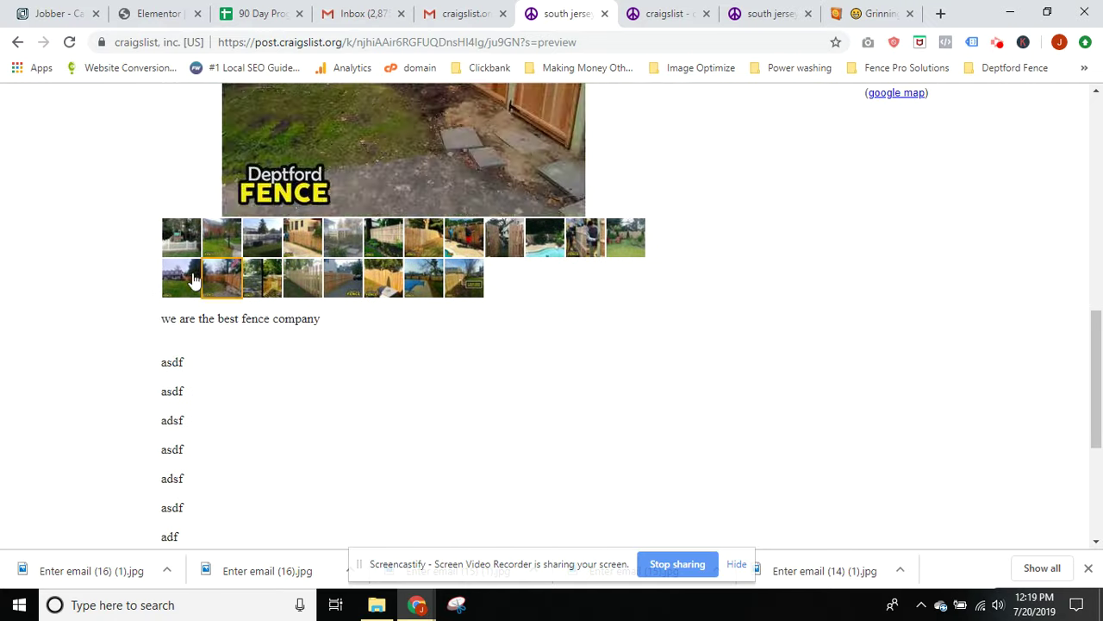
{"action": "scroll", "coordinate": [256, 364], "scroll_direction": "up", "scroll_amount": 6}
{"action": "left_click_drag", "start_coordinate": [201, 304], "coordinate": [479, 306]}
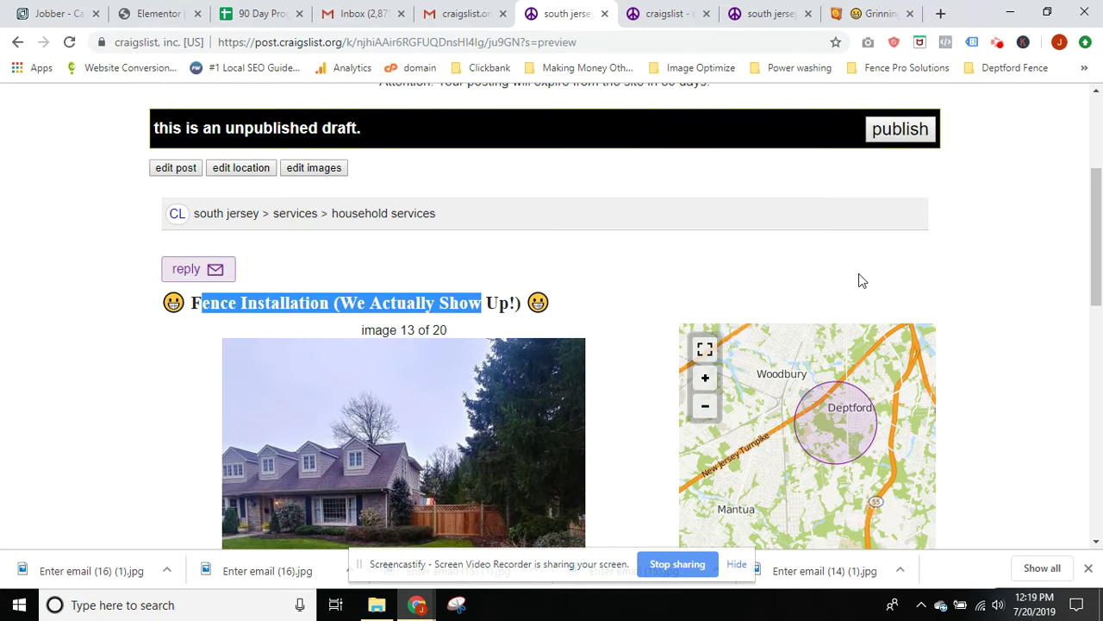
{"action": "left_click", "coordinate": [982, 255]}
{"action": "scroll", "coordinate": [1049, 317], "scroll_direction": "down", "scroll_amount": 6}
{"action": "scroll", "coordinate": [1049, 316], "scroll_direction": "up", "scroll_amount": 8}
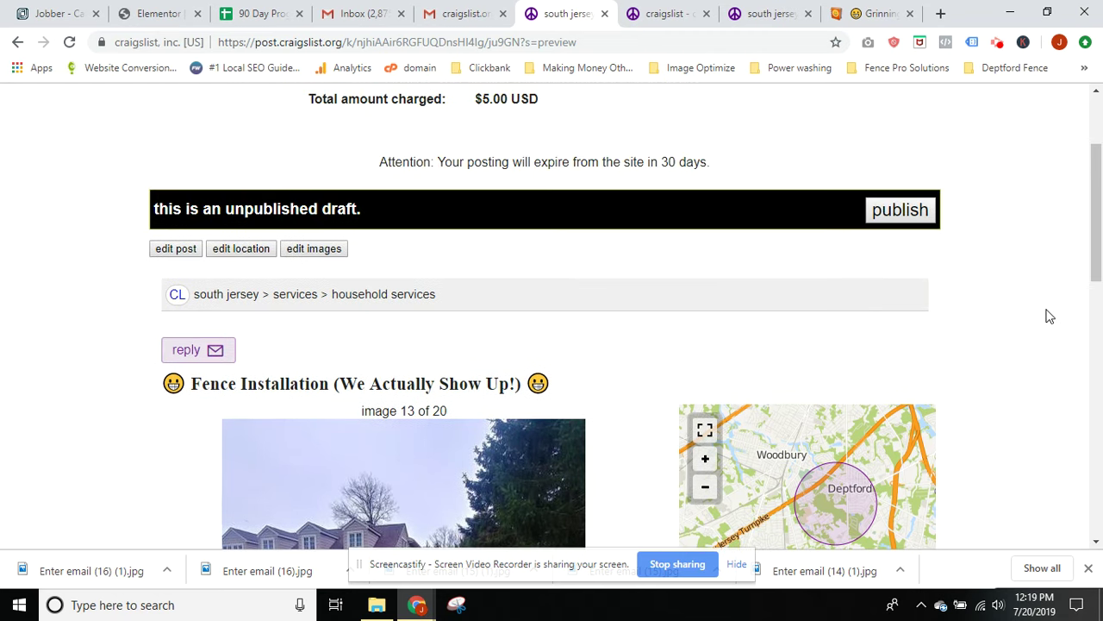
{"action": "left_click", "coordinate": [889, 209]}
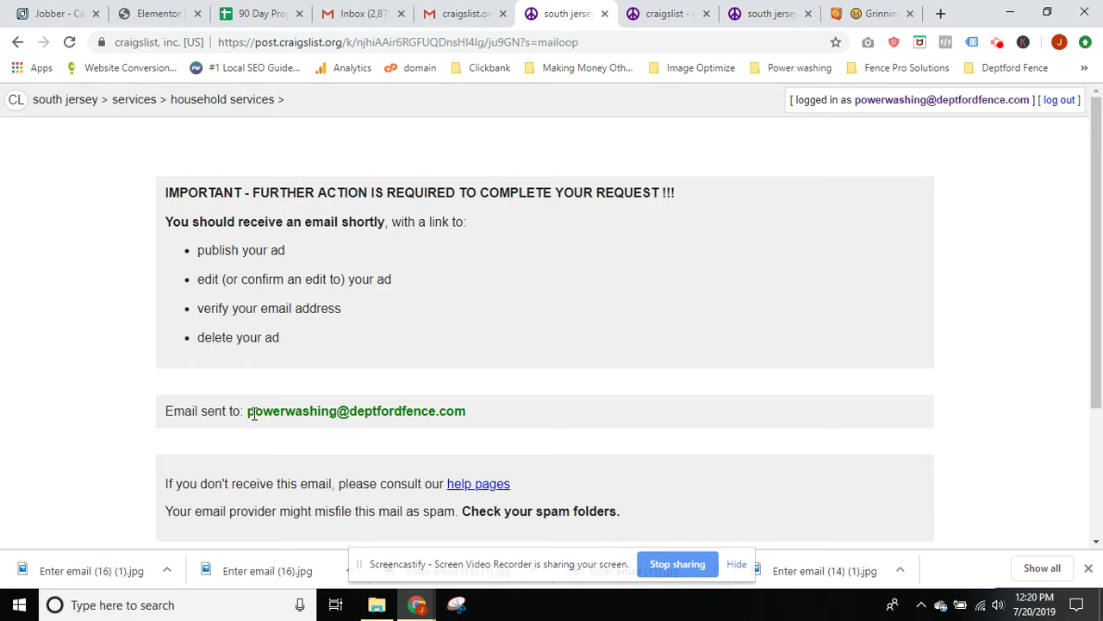
In the Gmail inbox, open the newest craigslist posting email and follow its post.craigslist.org link
{"action": "left_click", "coordinate": [480, 7]}
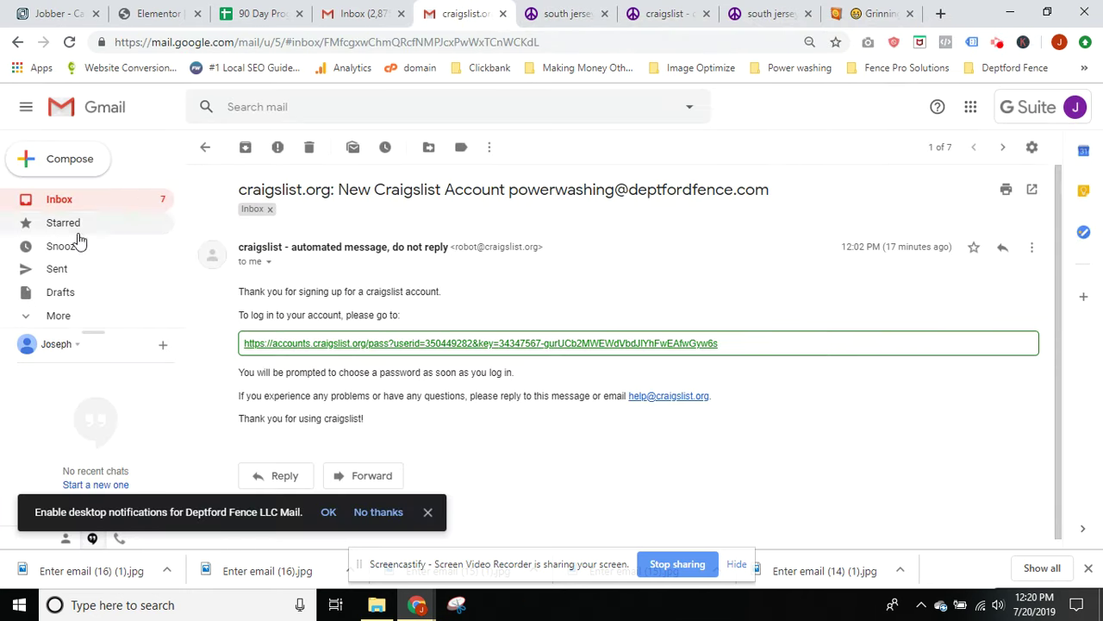
{"action": "left_click", "coordinate": [69, 200]}
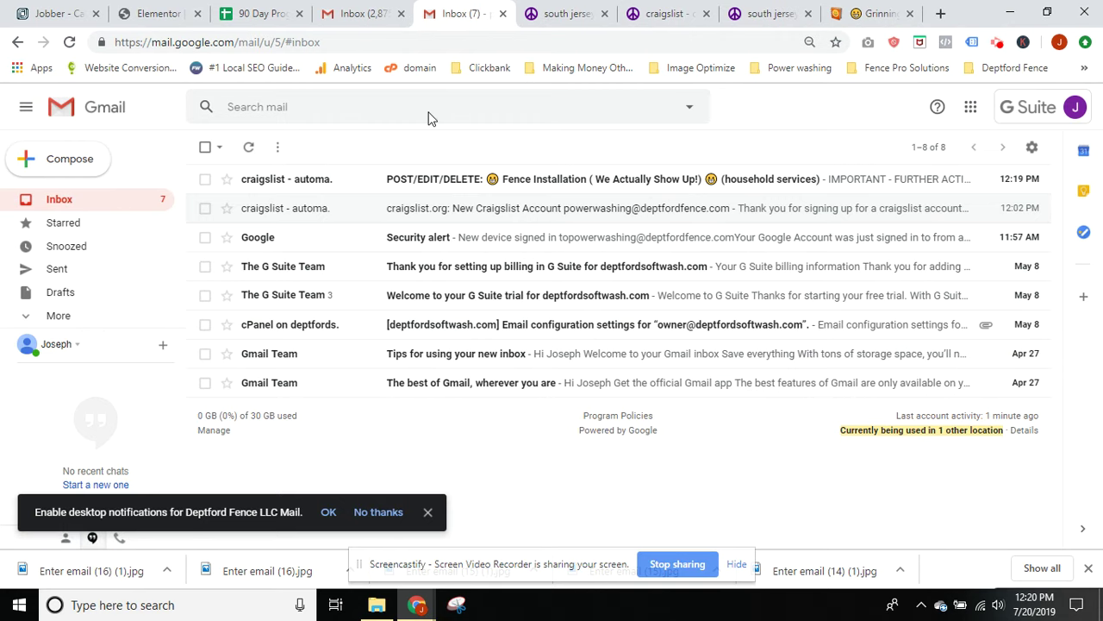
{"action": "left_click", "coordinate": [410, 180]}
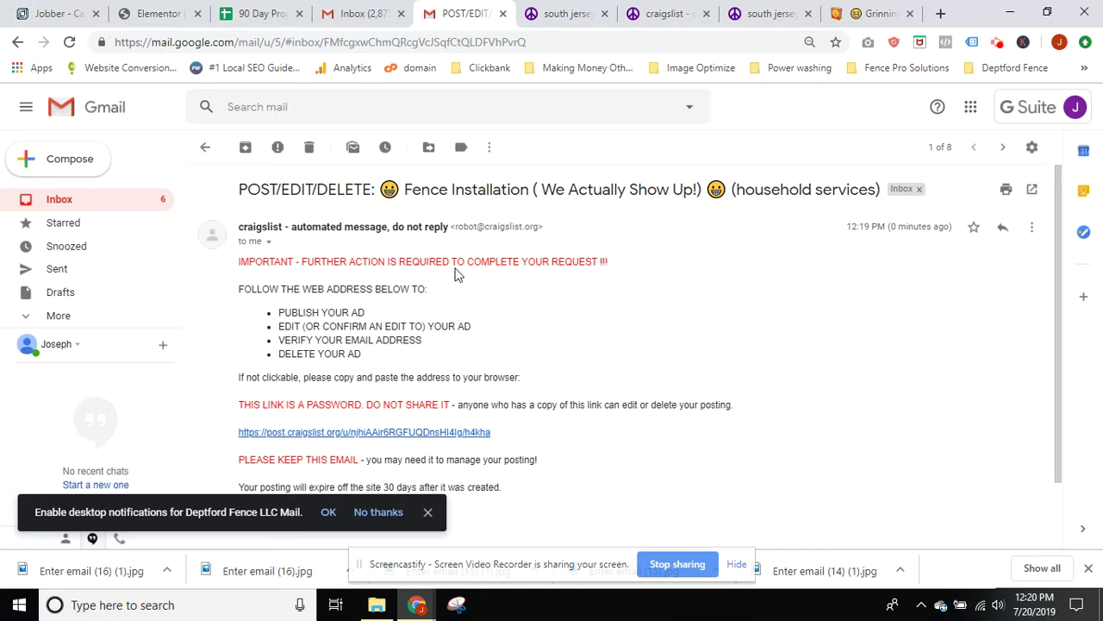
{"action": "scroll", "coordinate": [455, 263], "scroll_direction": "down", "scroll_amount": 1}
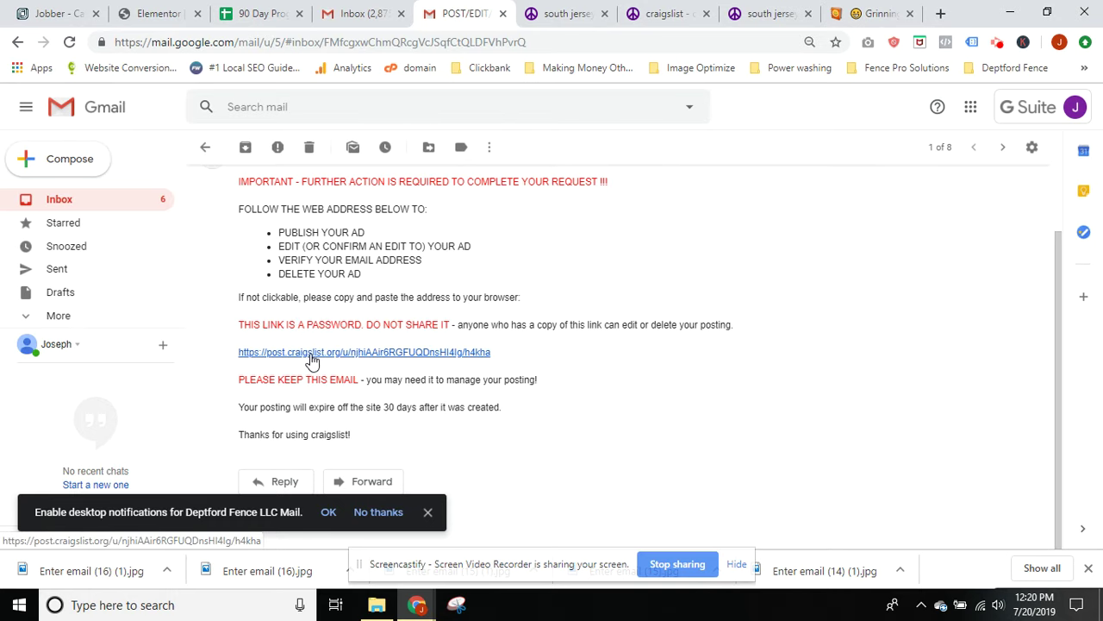
{"action": "left_click", "coordinate": [312, 354]}
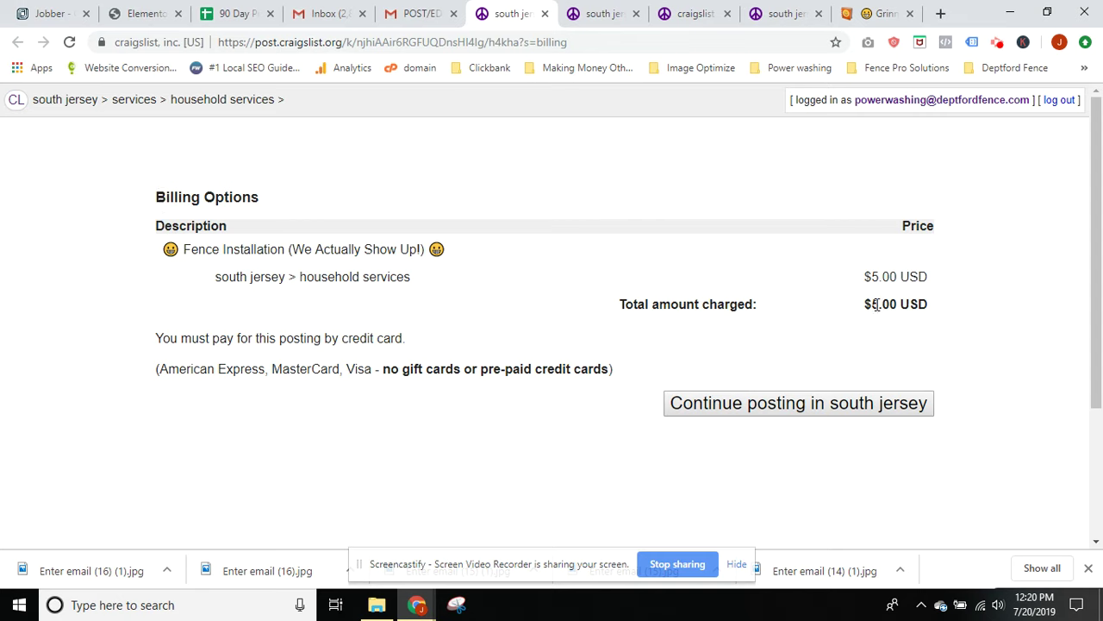
Continue posting in south jersey to the $5 payment form, cross-checking the ad confirmation tab
{"action": "left_click", "coordinate": [784, 409]}
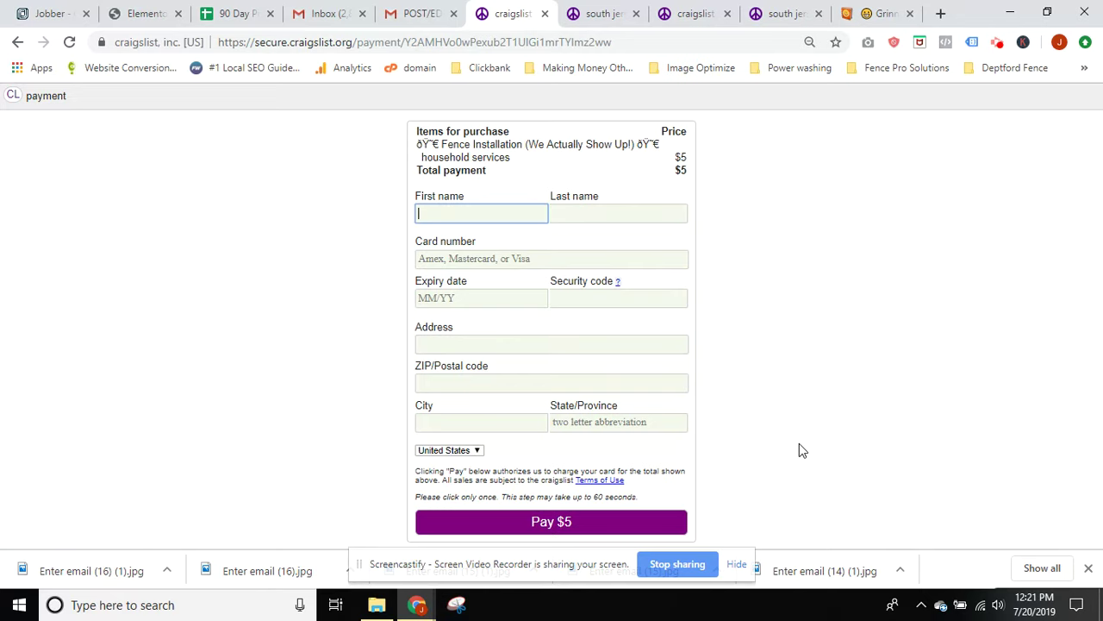
{"action": "left_click", "coordinate": [593, 14]}
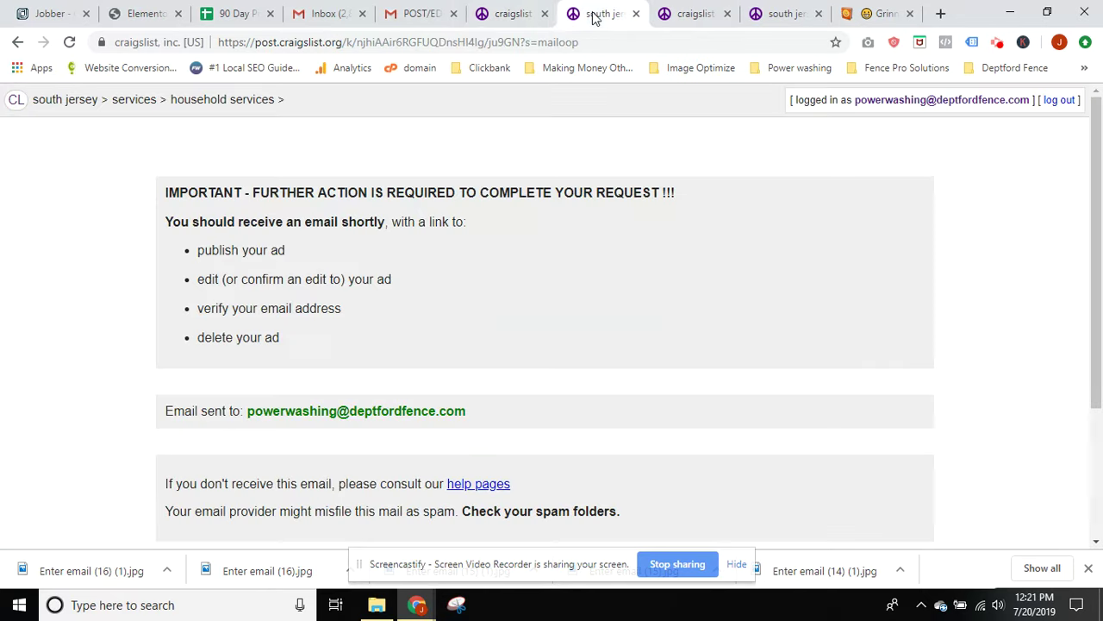
{"action": "left_click", "coordinate": [512, 11]}
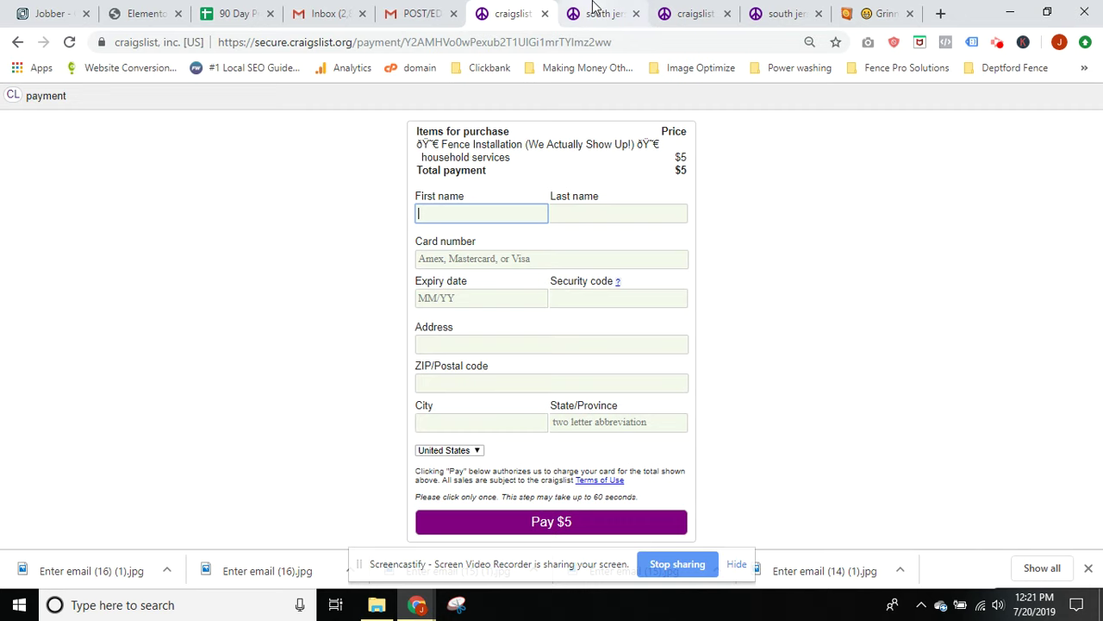
{"action": "left_click", "coordinate": [592, 9]}
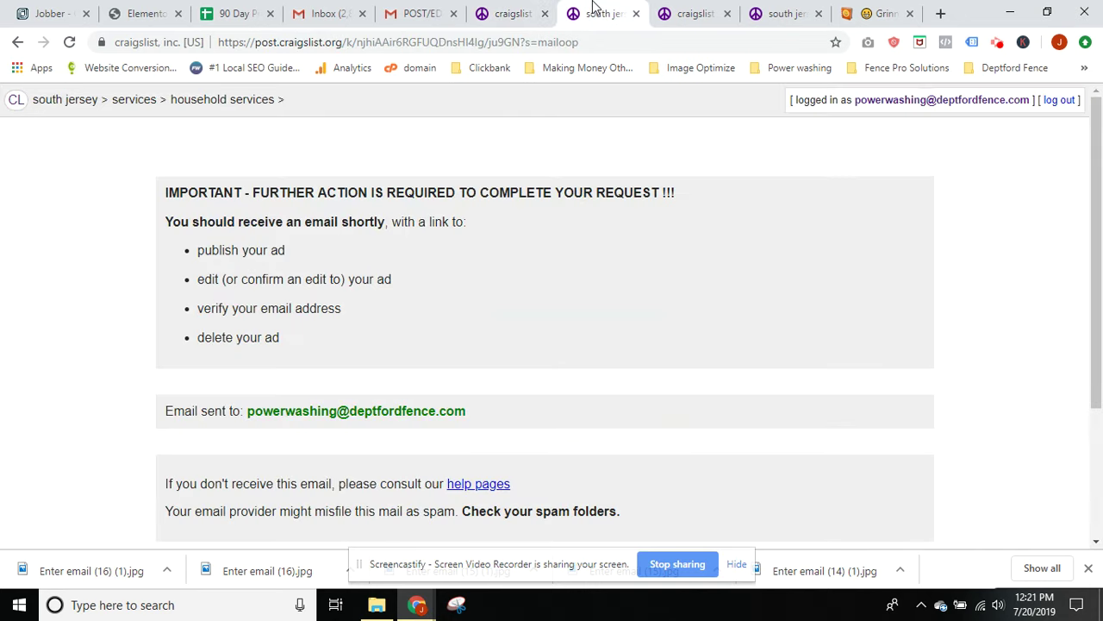
{"action": "left_click", "coordinate": [537, 12]}
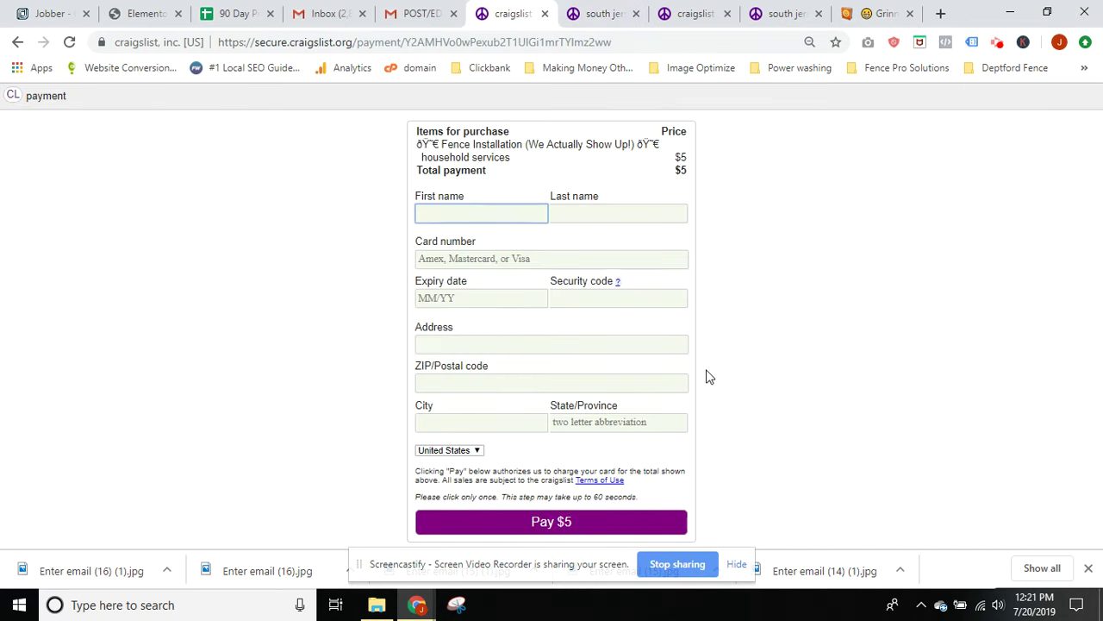